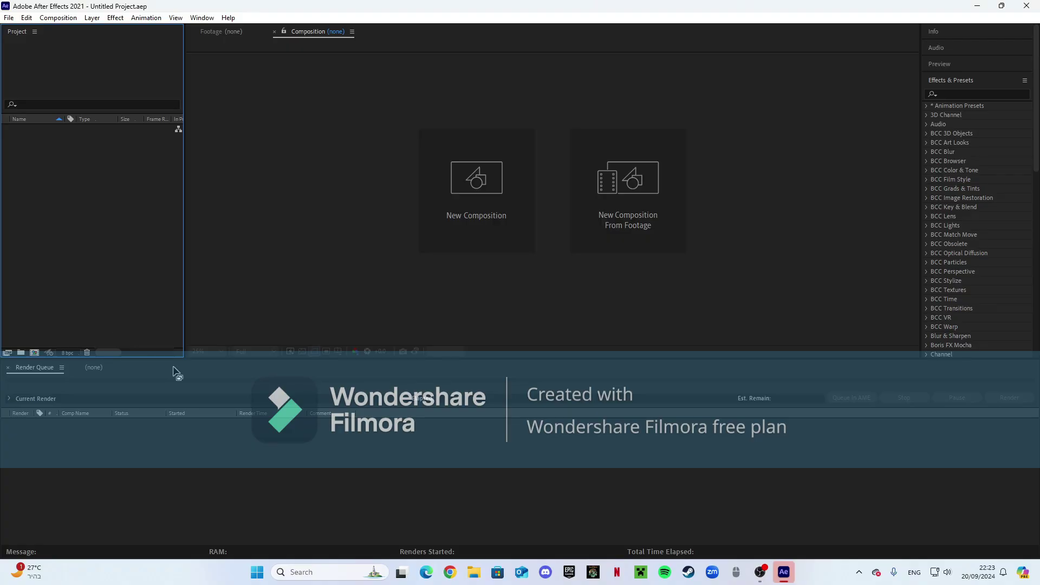
Step: Create a new 1080 x 1920 px composition named Comp 1 at 30 frames per second with a 0:06:00:00 duration
{"action": "left_click", "coordinate": [228, 434]}
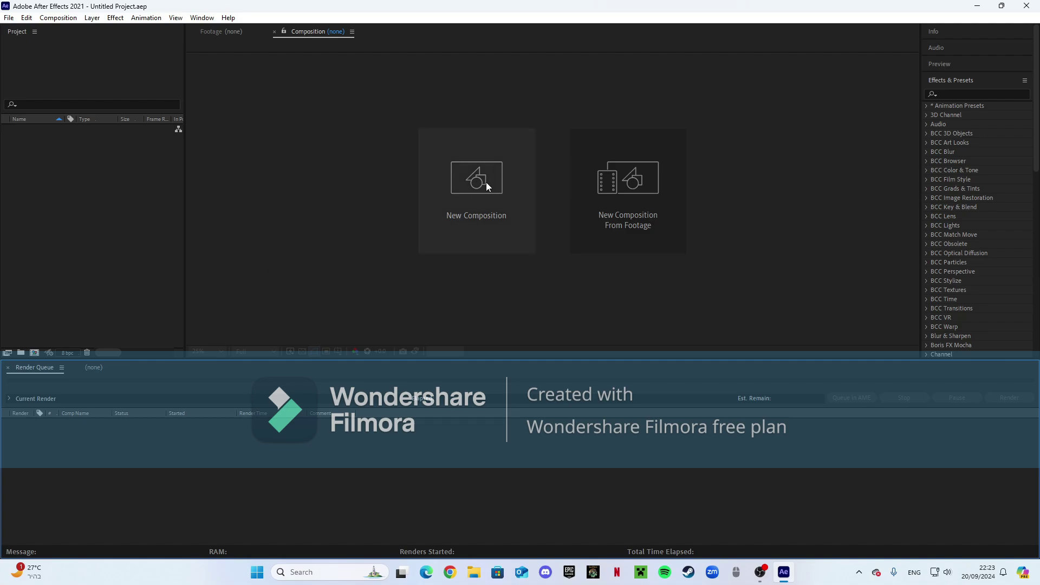
{"action": "left_click", "coordinate": [471, 175]}
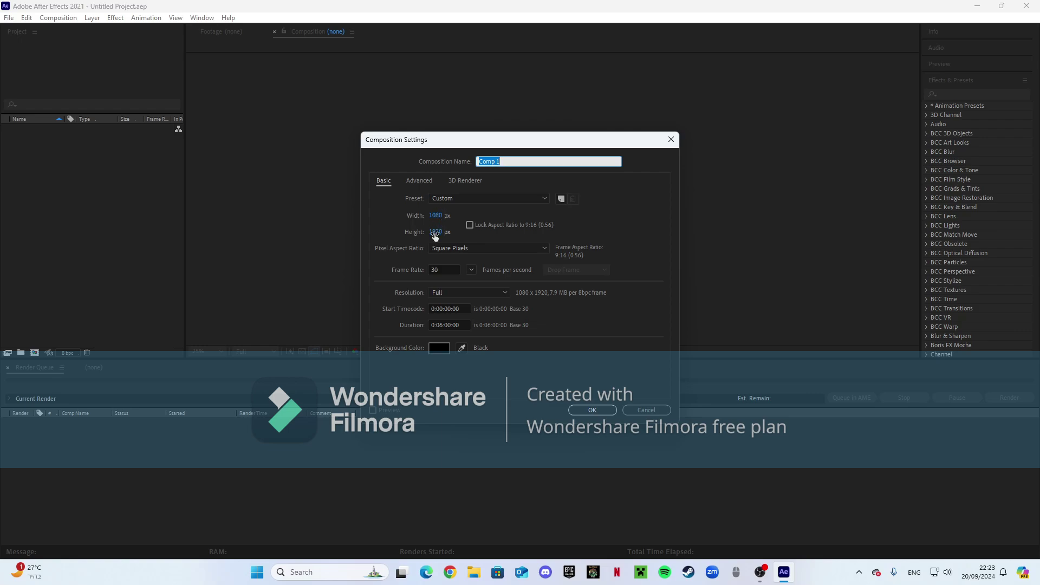
{"action": "left_click", "coordinate": [591, 411]}
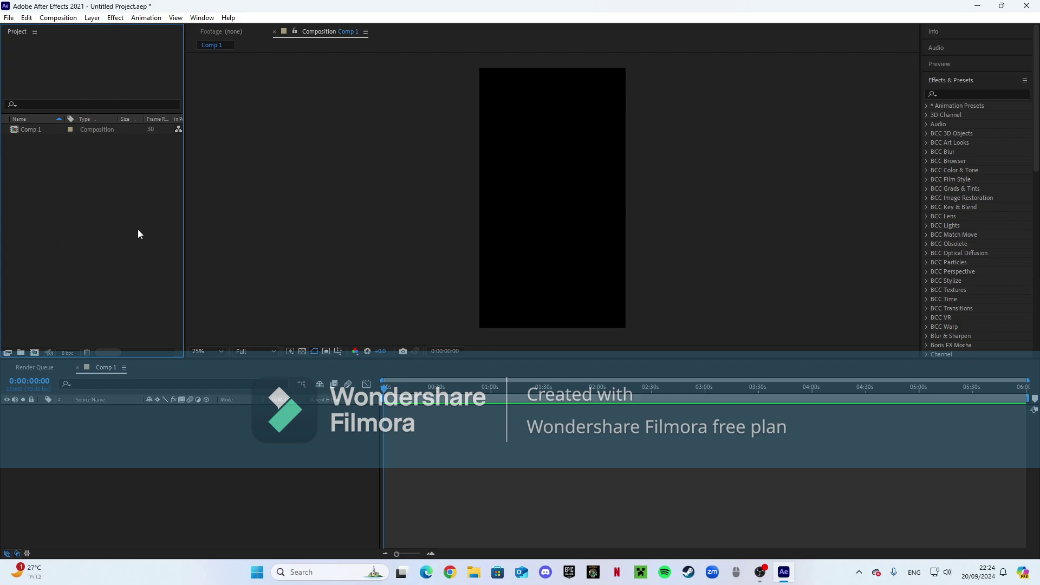
{"action": "left_click", "coordinate": [230, 439]}
{"action": "left_click_drag", "start_coordinate": [384, 388], "coordinate": [995, 392]}
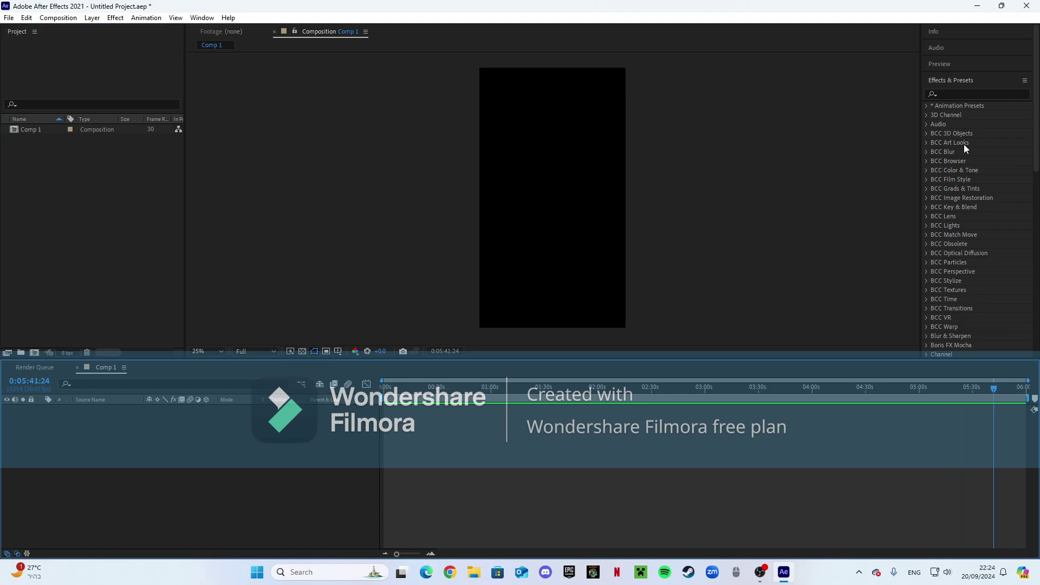
{"action": "scroll", "coordinate": [955, 217], "scroll_direction": "down", "scroll_amount": 3}
{"action": "scroll", "coordinate": [952, 228], "scroll_direction": "up", "scroll_amount": 3}
{"action": "scroll", "coordinate": [955, 126], "scroll_direction": "down", "scroll_amount": 5}
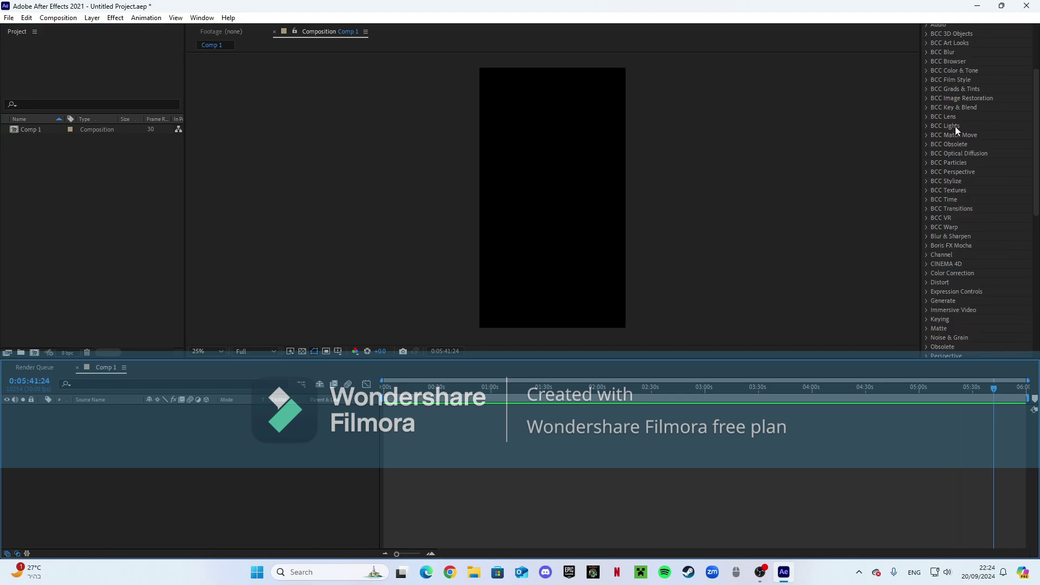
{"action": "scroll", "coordinate": [961, 224], "scroll_direction": "up", "scroll_amount": 5}
{"action": "left_click_drag", "start_coordinate": [849, 386], "coordinate": [378, 418]}
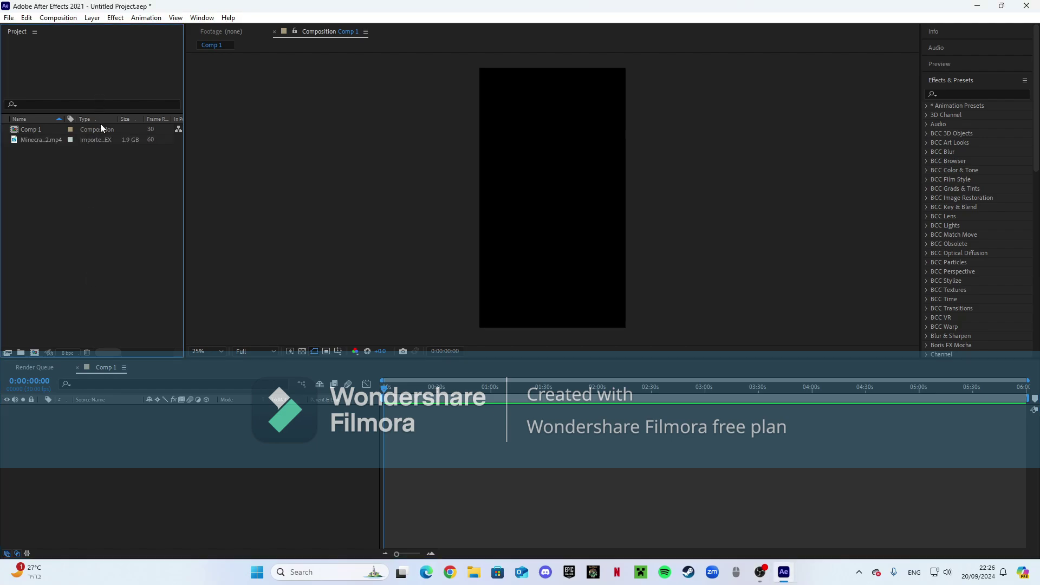
Step: Add the Minecraft MP4 to Comp 1 as a layer and shift it earlier so its opening falls before the composition's start
{"action": "left_click", "coordinate": [98, 139]}
{"action": "left_click_drag", "start_coordinate": [99, 137], "coordinate": [87, 421]}
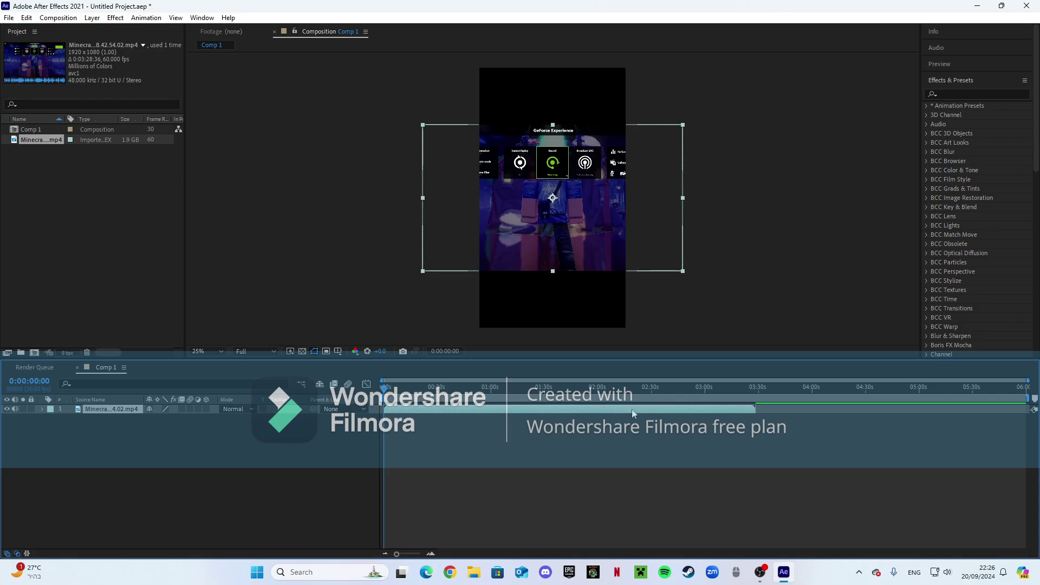
{"action": "left_click_drag", "start_coordinate": [632, 408], "coordinate": [607, 426]}
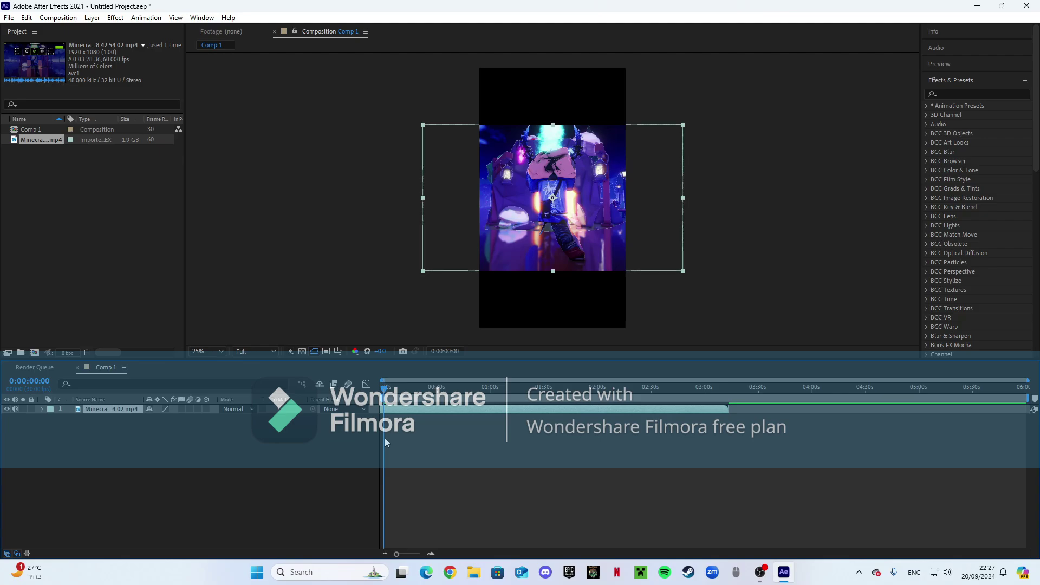
Step: Duplicate the Minecraft video layer and delete the lower of the two copies
{"action": "key", "text": "ctrl+d"}
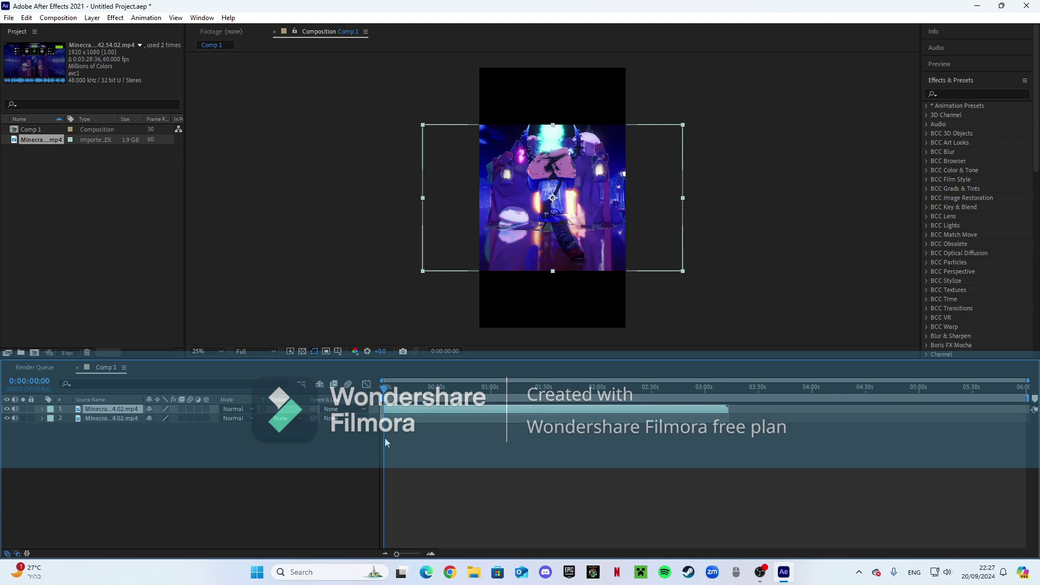
{"action": "left_click", "coordinate": [385, 420]}
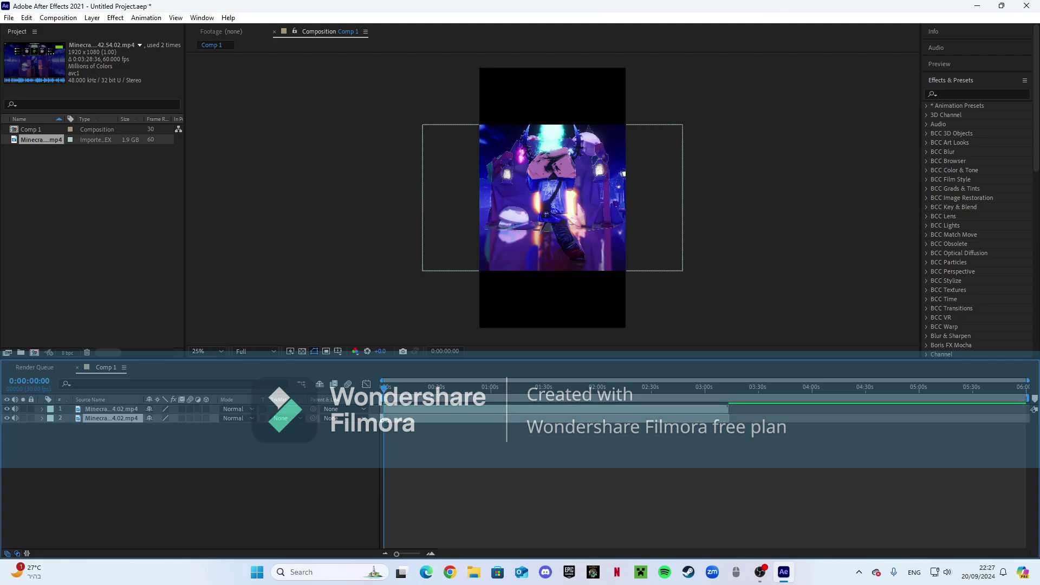
{"action": "key", "text": "Delete"}
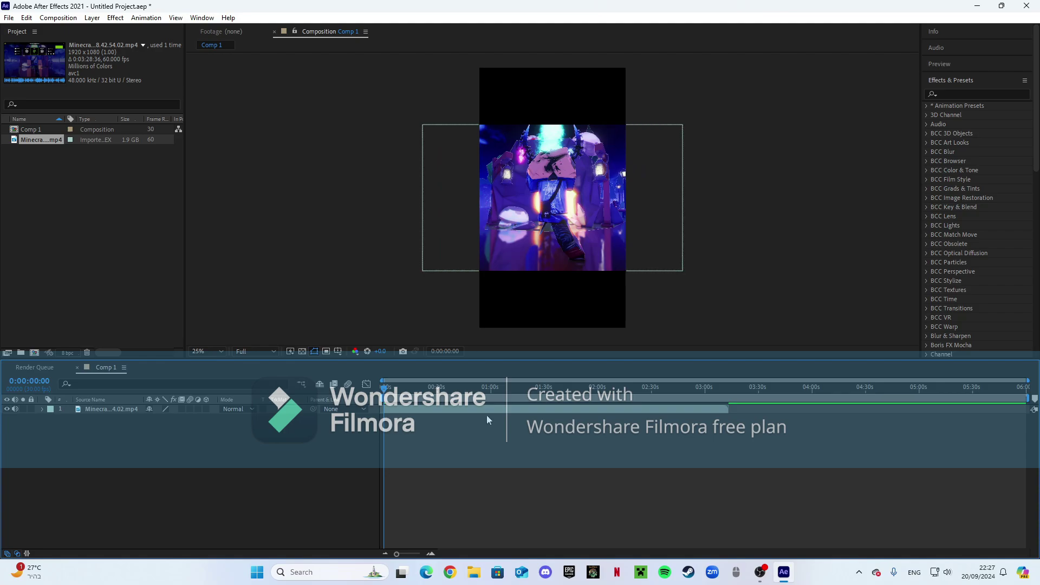
Step: Scale the Minecraft video layer up until it fills the full height of the vertical frame
{"action": "left_click", "coordinate": [466, 407]}
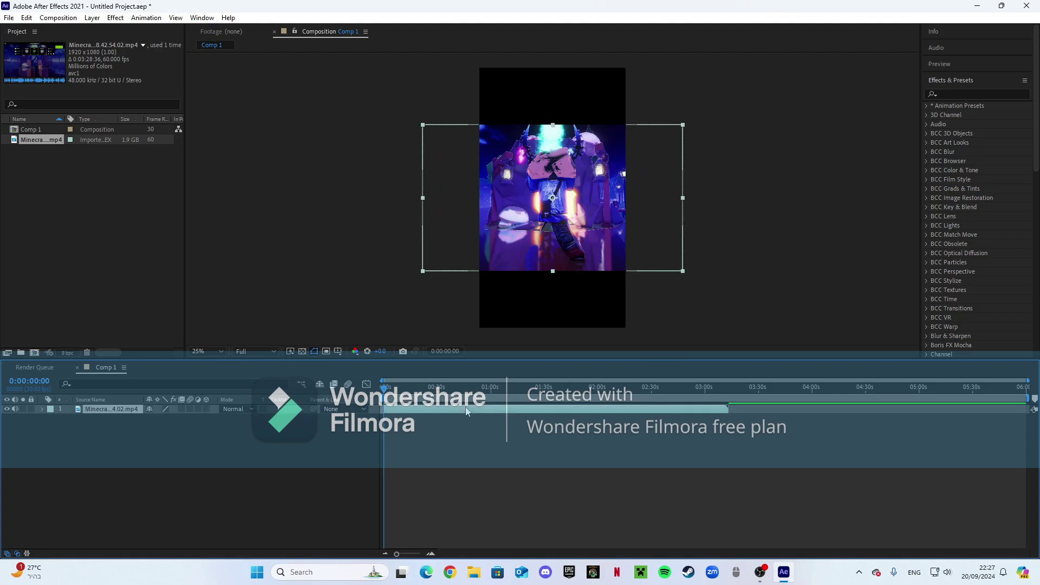
{"action": "left_click", "coordinate": [42, 409]}
{"action": "left_click", "coordinate": [51, 420]}
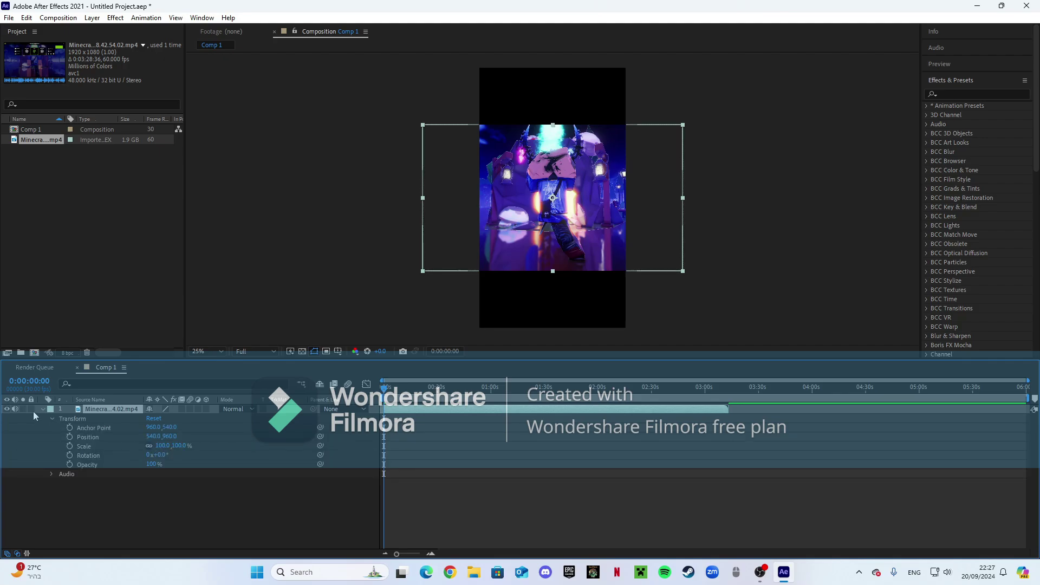
{"action": "key", "text": "s"}
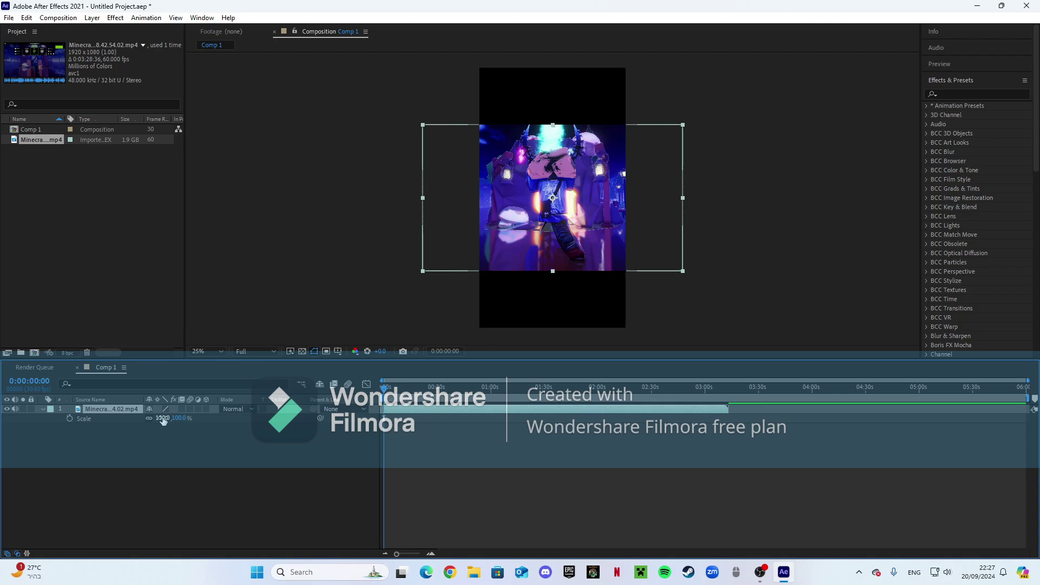
{"action": "left_click_drag", "start_coordinate": [163, 421], "coordinate": [201, 414]}
{"action": "key", "text": "s"}
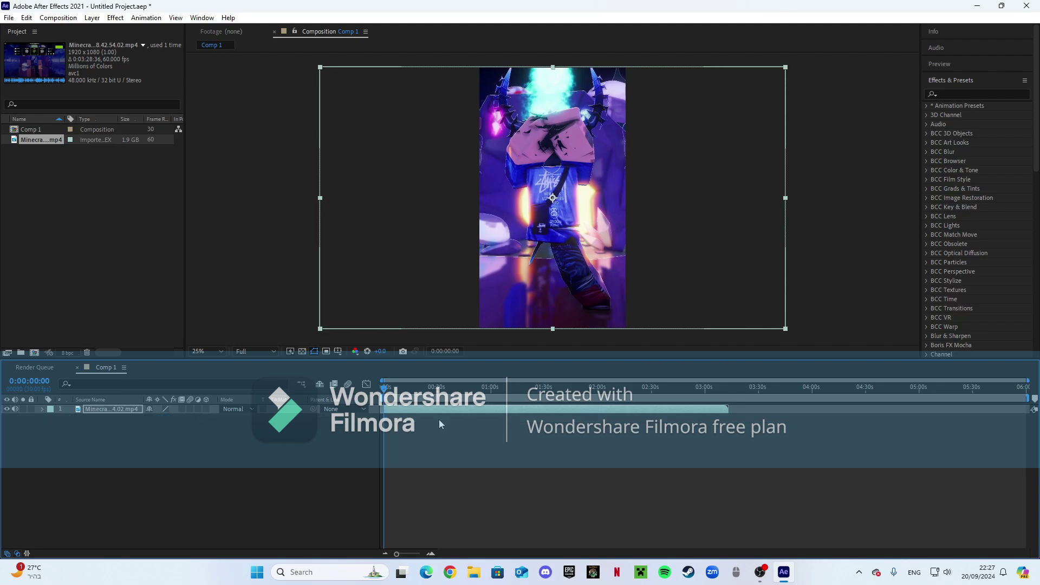
Step: Set the composition preview resolution to Quarter
{"action": "left_click", "coordinate": [439, 419]}
{"action": "left_click", "coordinate": [255, 351]}
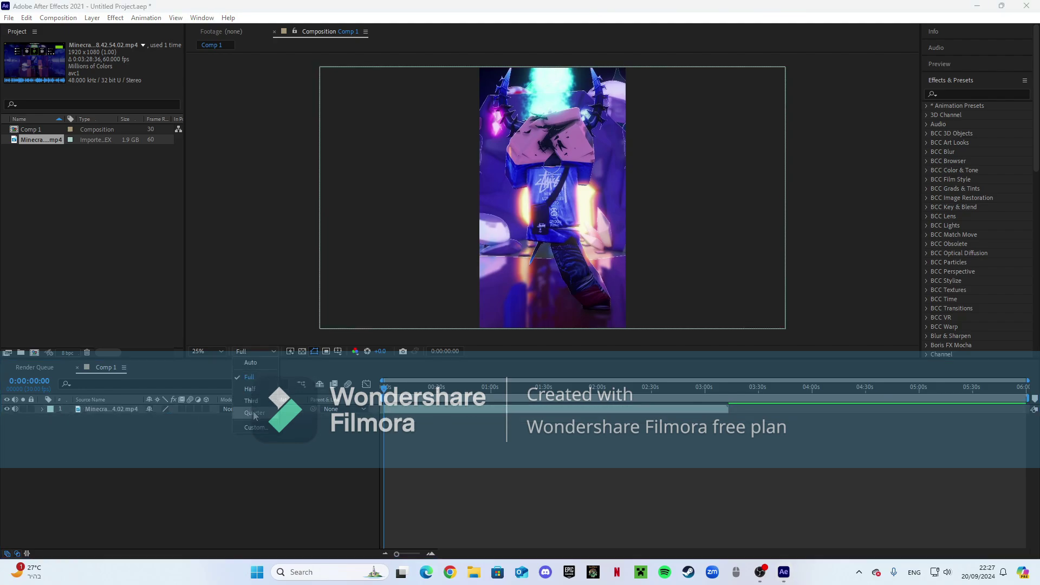
{"action": "left_click", "coordinate": [249, 376]}
{"action": "left_click", "coordinate": [258, 351]}
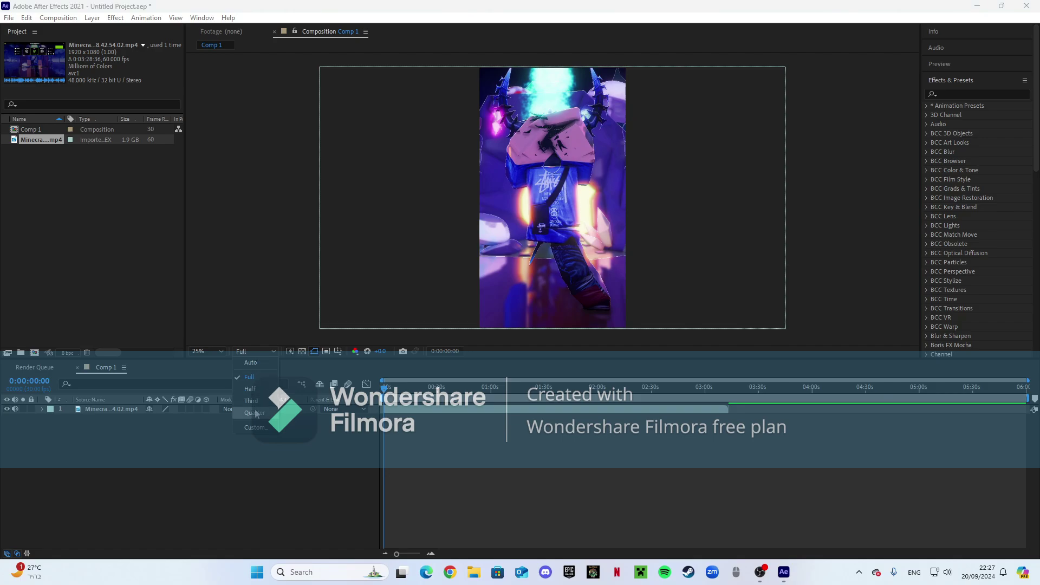
{"action": "left_click", "coordinate": [249, 404]}
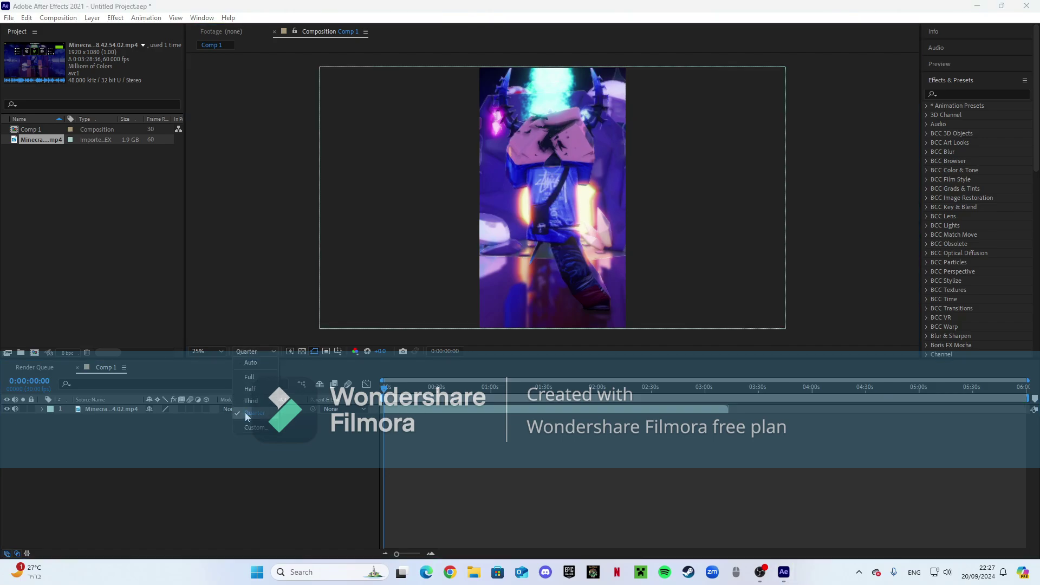
Step: Play back the first seconds of the composition to preview the scaled clip
{"action": "left_click_drag", "start_coordinate": [386, 391], "coordinate": [384, 428]}
{"action": "left_click", "coordinate": [18, 413]}
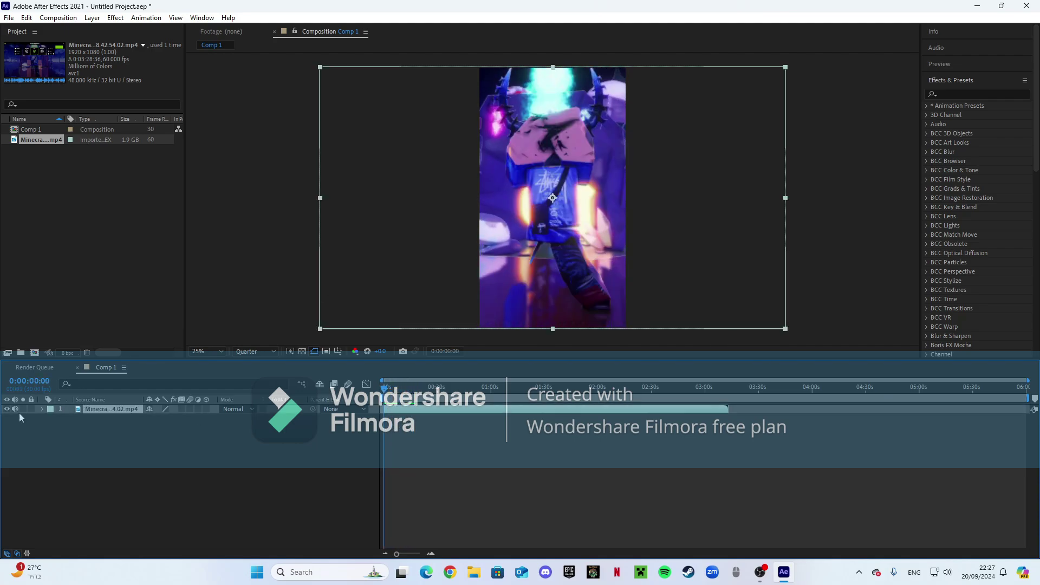
{"action": "left_click", "coordinate": [397, 430]}
{"action": "key", "text": "space"}
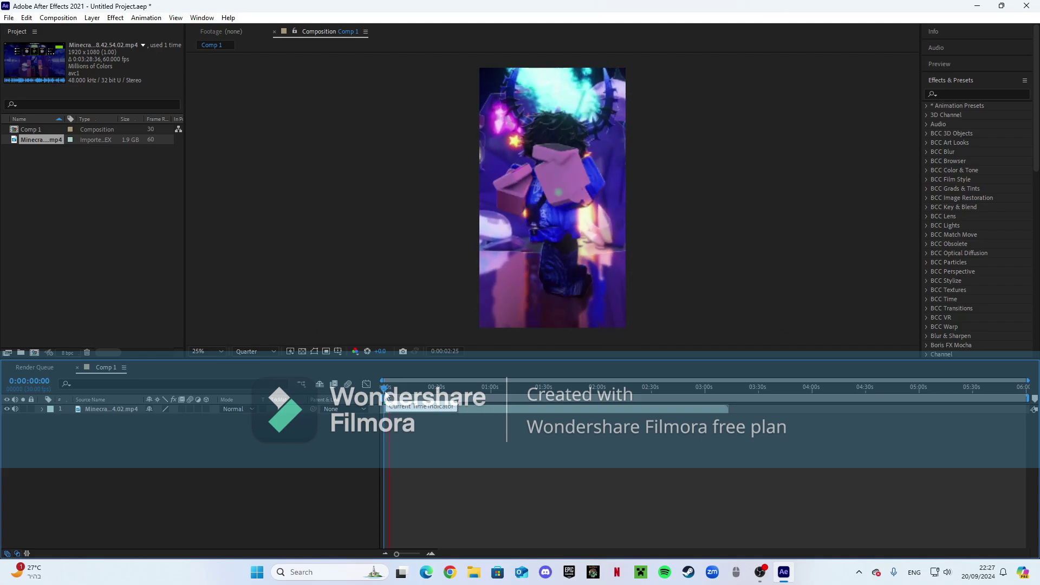
{"action": "key", "text": "space"}
{"action": "left_click", "coordinate": [71, 214]}
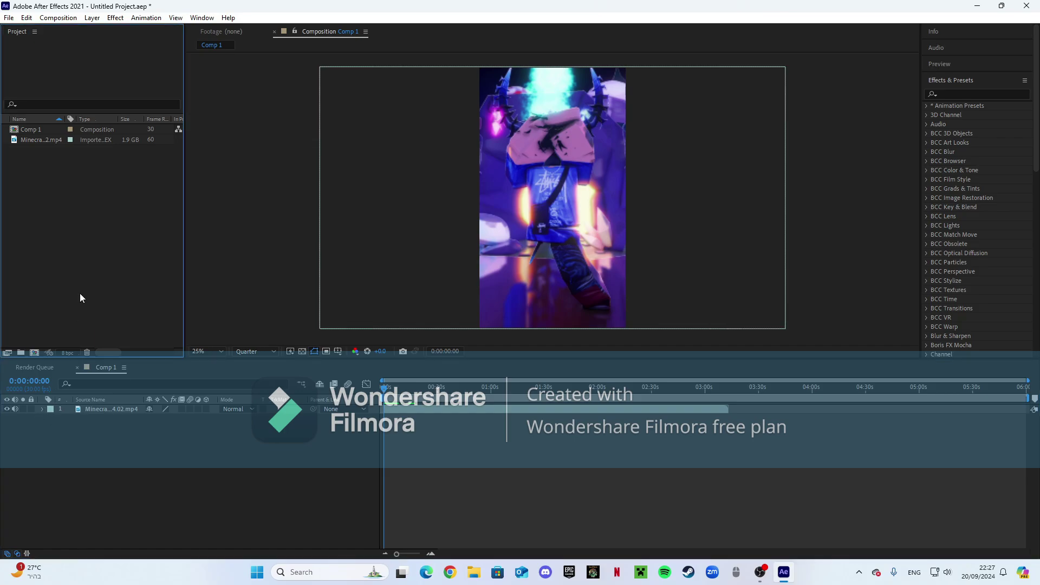
{"action": "left_click", "coordinate": [420, 450]}
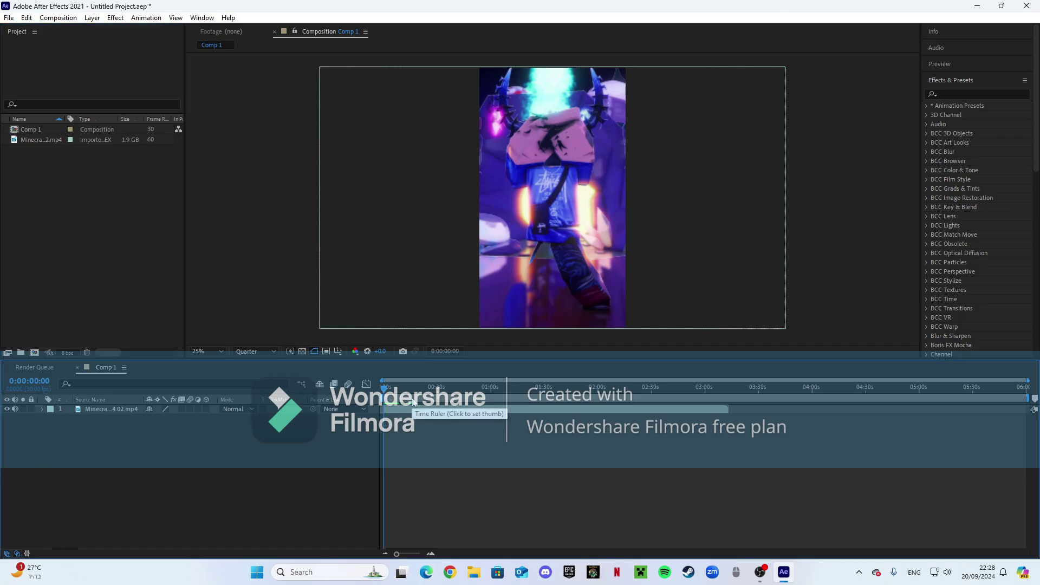
Step: Scrub the clip to about 0:00:07:18 and return the playhead to the start of the composition
{"action": "left_click_drag", "start_coordinate": [413, 404], "coordinate": [399, 431]}
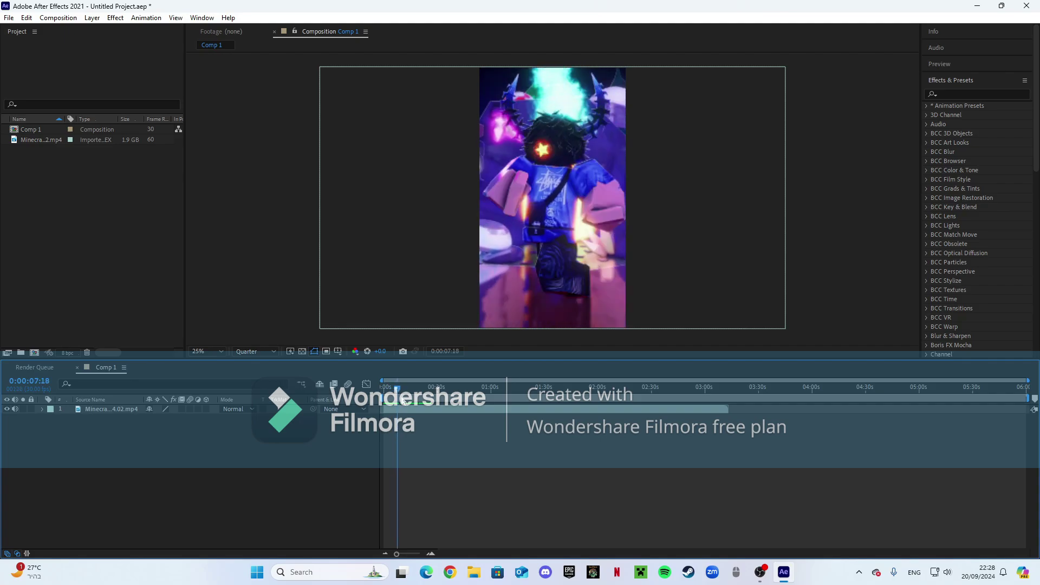
{"action": "left_click", "coordinate": [386, 390]}
{"action": "left_click_drag", "start_coordinate": [387, 396], "coordinate": [383, 396]}
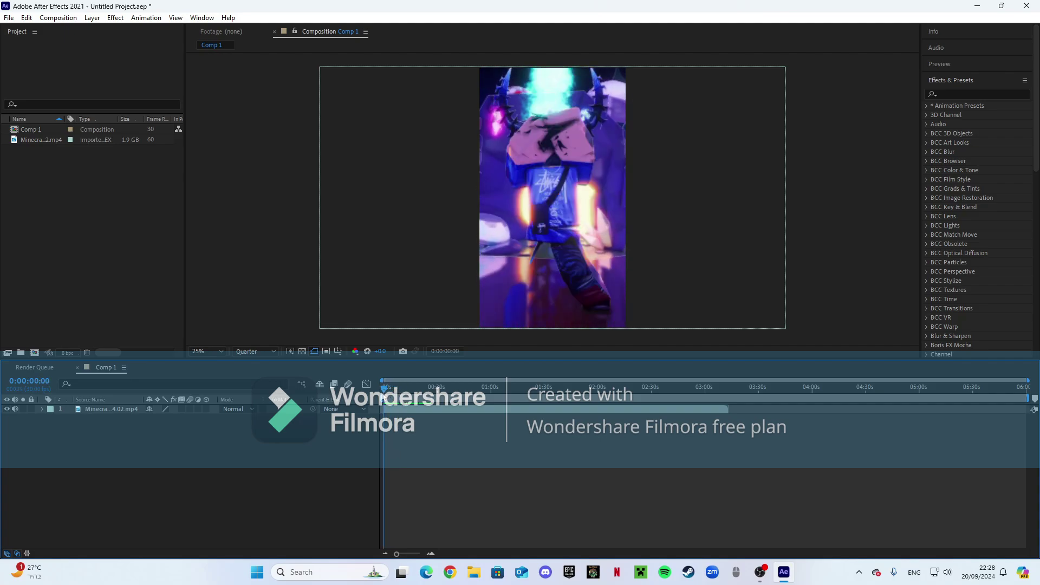
{"action": "left_click", "coordinate": [379, 409]}
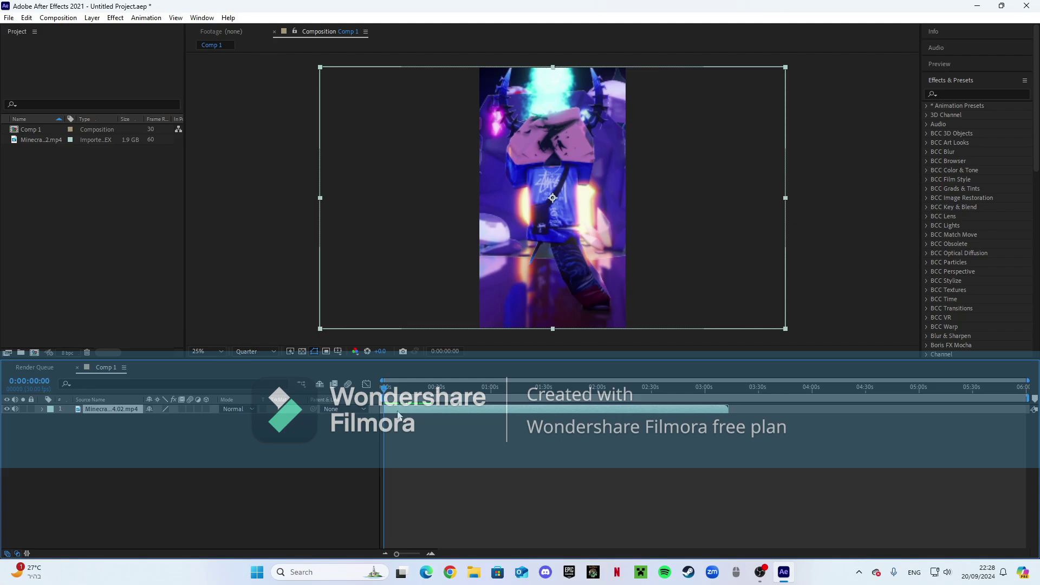
{"action": "left_click", "coordinate": [548, 421]}
Step: Apply the Hue/Saturation effect to the Minecraft video layer and set its Master Saturation to 15
{"action": "left_click", "coordinate": [949, 94]}
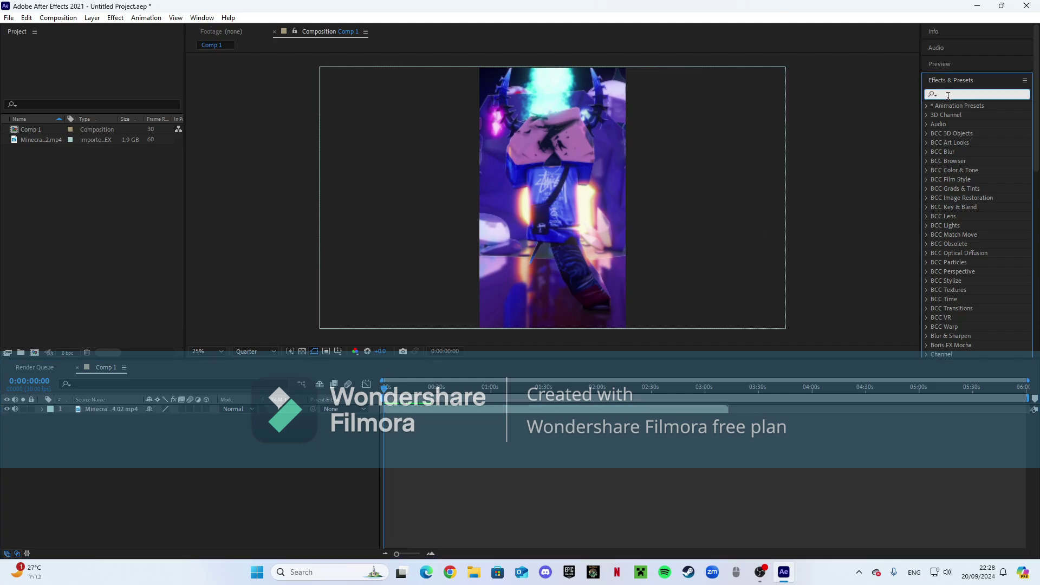
{"action": "type", "text": "hue"}
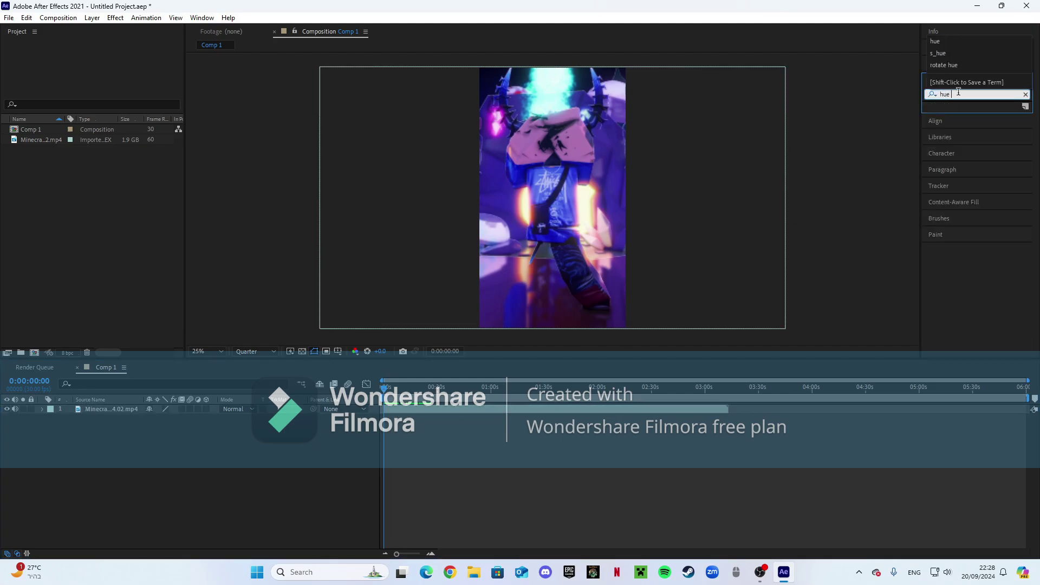
{"action": "left_click_drag", "start_coordinate": [977, 170], "coordinate": [619, 413]}
{"action": "left_click", "coordinate": [107, 138]}
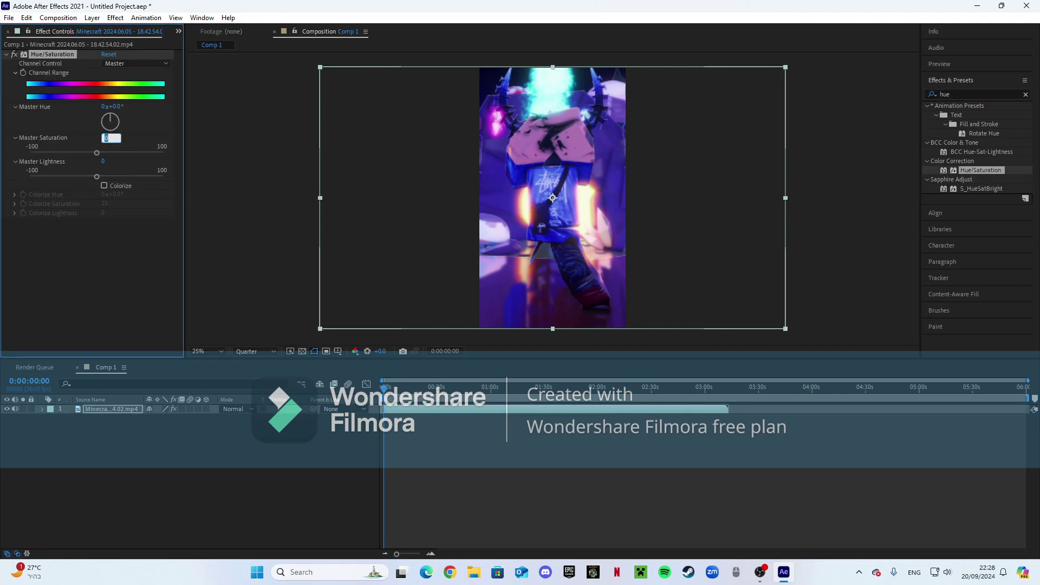
{"action": "type", "text": "15"}
{"action": "left_click", "coordinate": [116, 281]}
{"action": "left_click", "coordinate": [636, 453]}
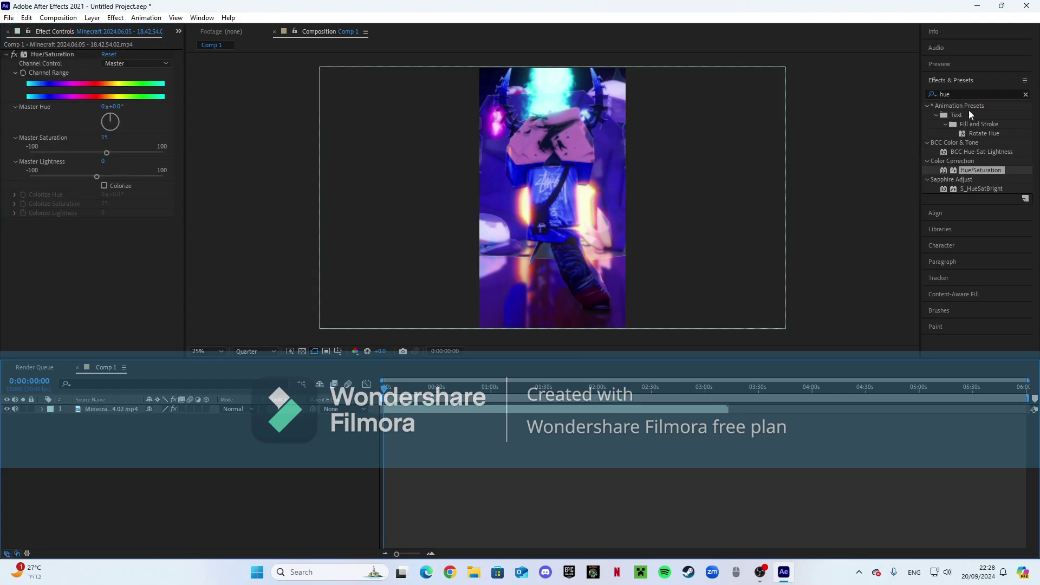
Step: Search the effects for "bright" to find the brightness and contrast effects
{"action": "left_click", "coordinate": [986, 93]}
{"action": "type", "text": "birhgt"}
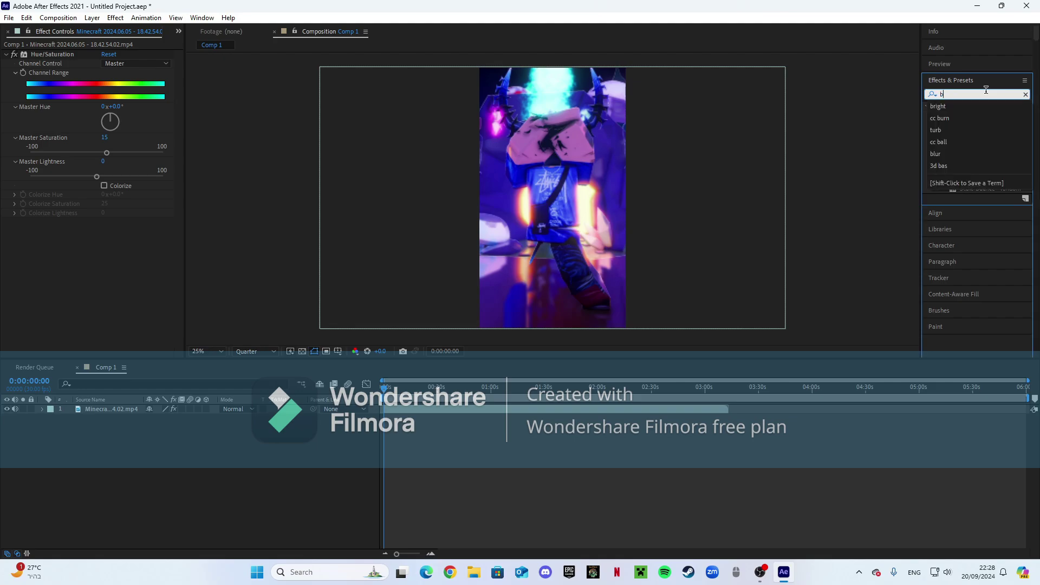
{"action": "key", "text": "BackSpace"}
{"action": "key", "text": "BackSpace"}
{"action": "key", "text": "BackSpace"}
{"action": "key", "text": "BackSpace"}
{"action": "key", "text": "BackSpace"}
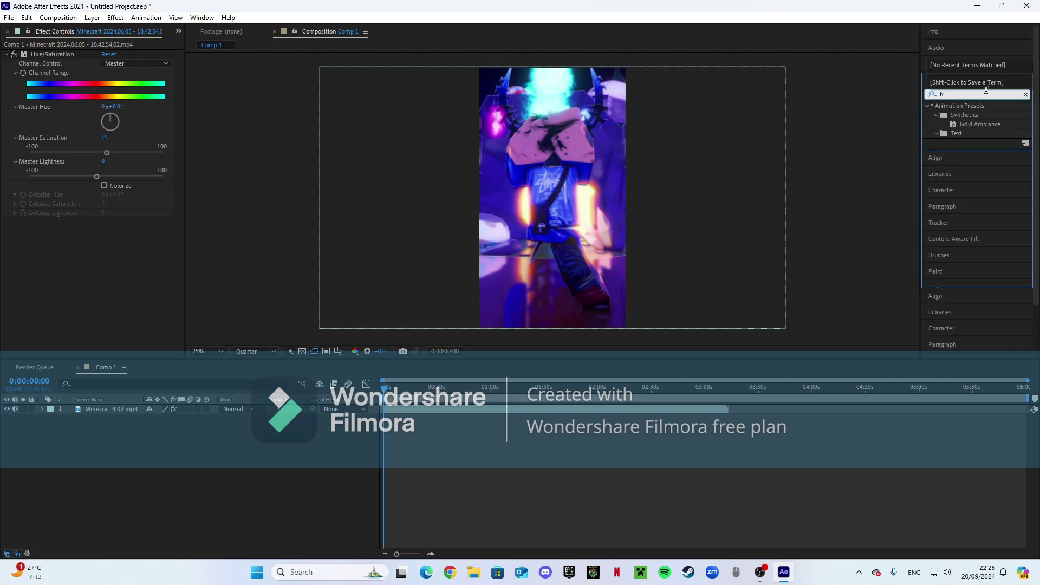
{"action": "type", "text": "right"}
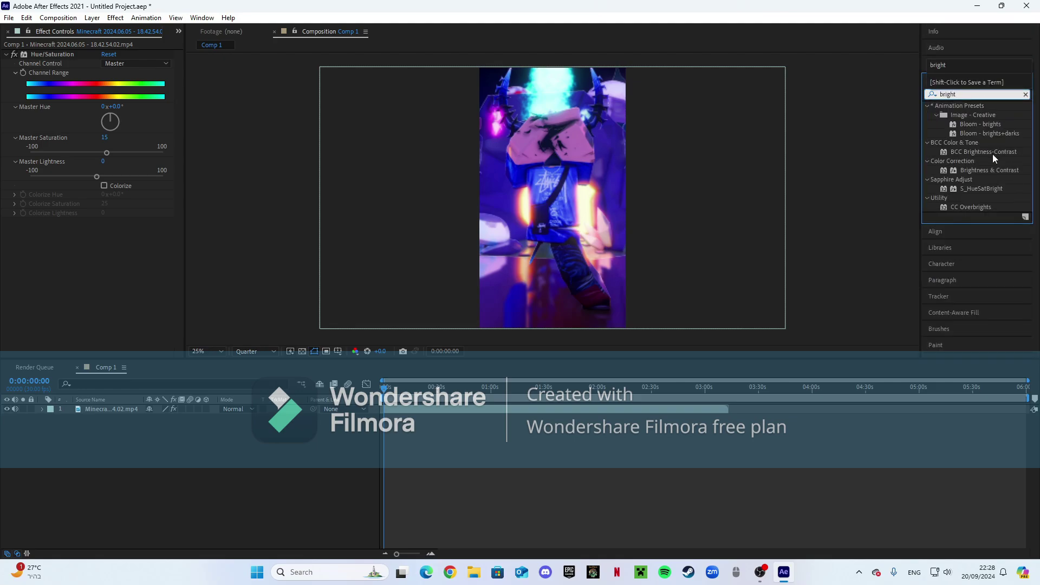
Step: Search the effects for "sharp" to find the Sharpen and Unsharp Mask effects
{"action": "left_click", "coordinate": [990, 93]}
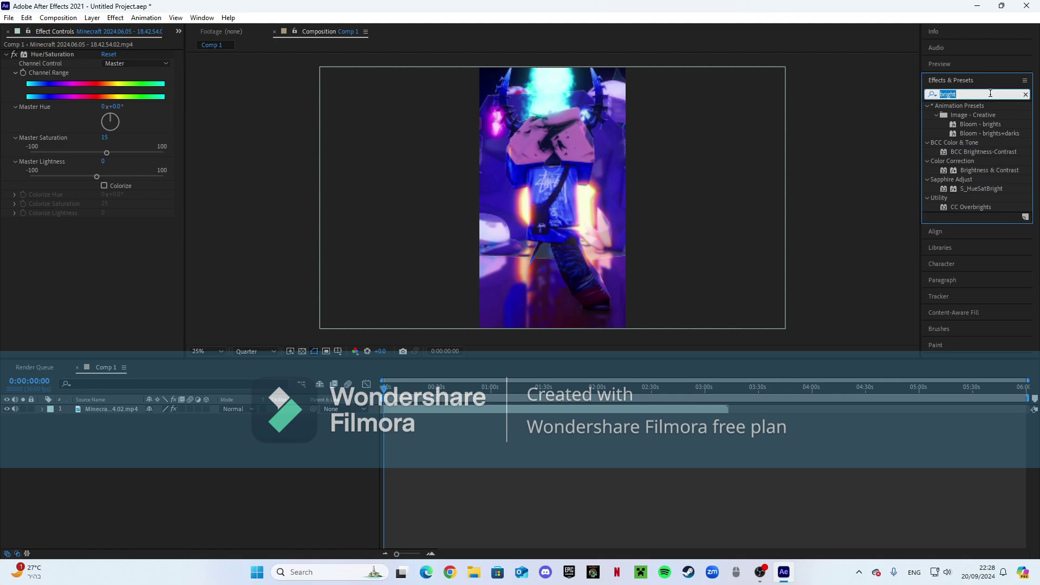
{"action": "type", "text": "sharp"}
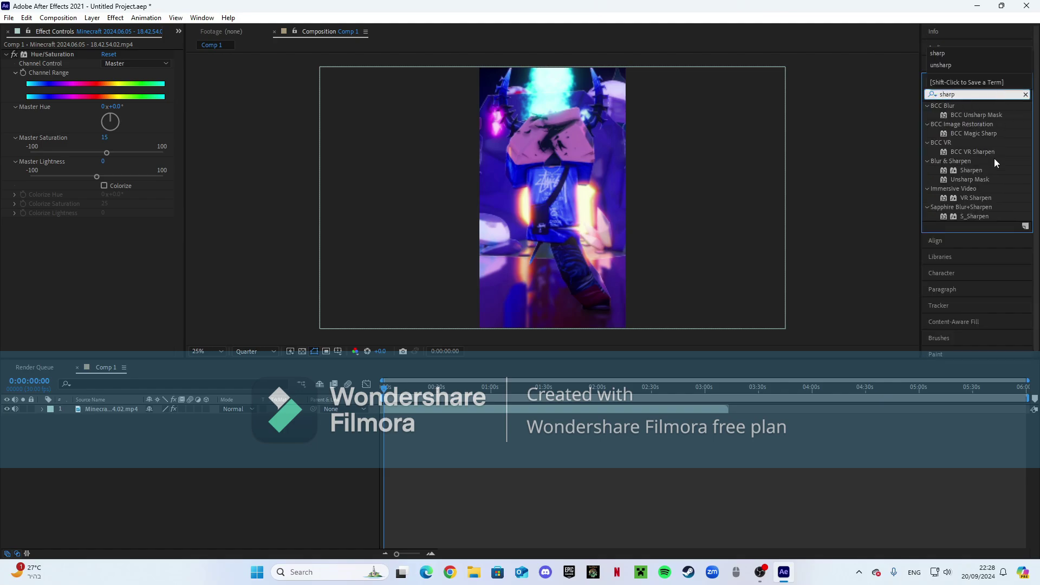
{"action": "left_click", "coordinate": [977, 170]}
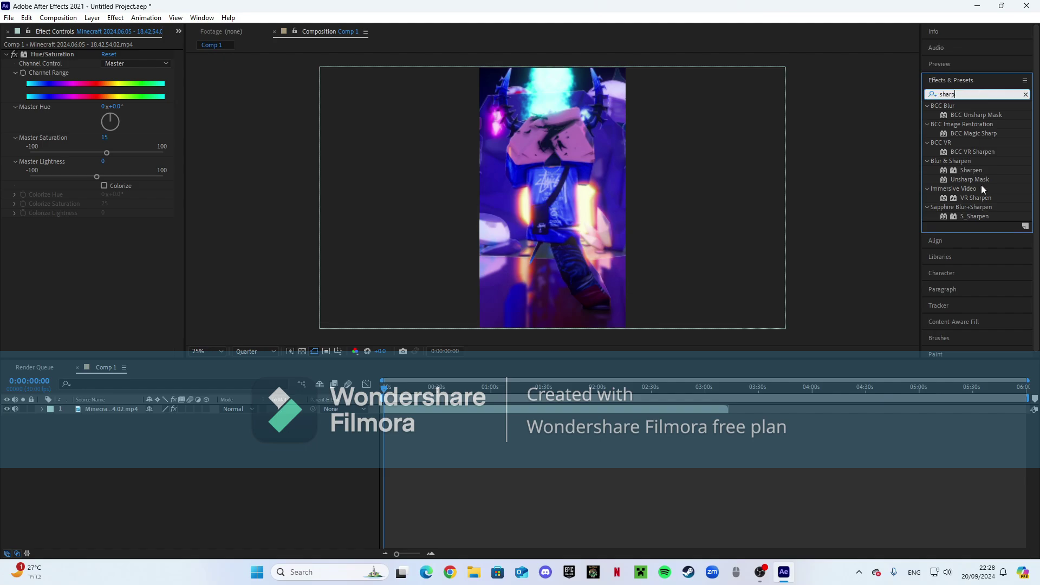
{"action": "left_click", "coordinate": [981, 179]}
{"action": "left_click", "coordinate": [980, 171]}
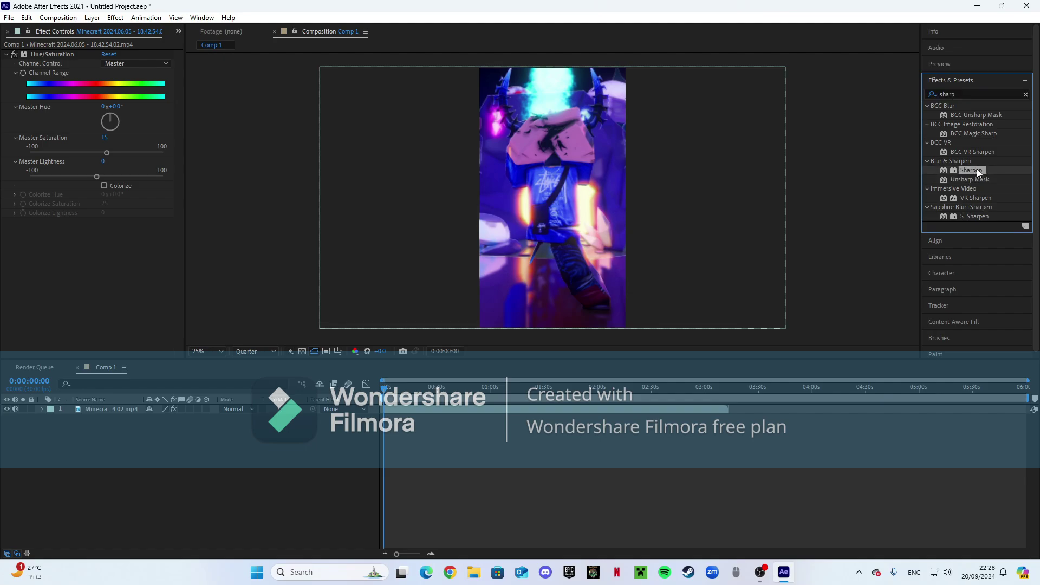
Step: Find the Brightness & Contrast effect by searching for "bright" and apply it to the Minecraft video layer
{"action": "left_click", "coordinate": [978, 97]}
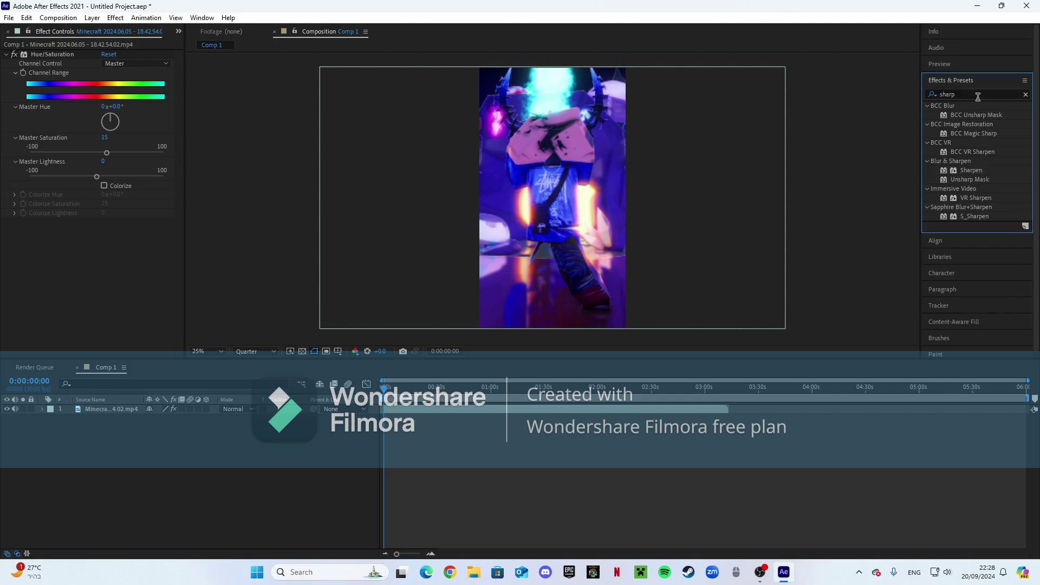
{"action": "double_click", "coordinate": [958, 94]}
{"action": "type", "text": "bright"}
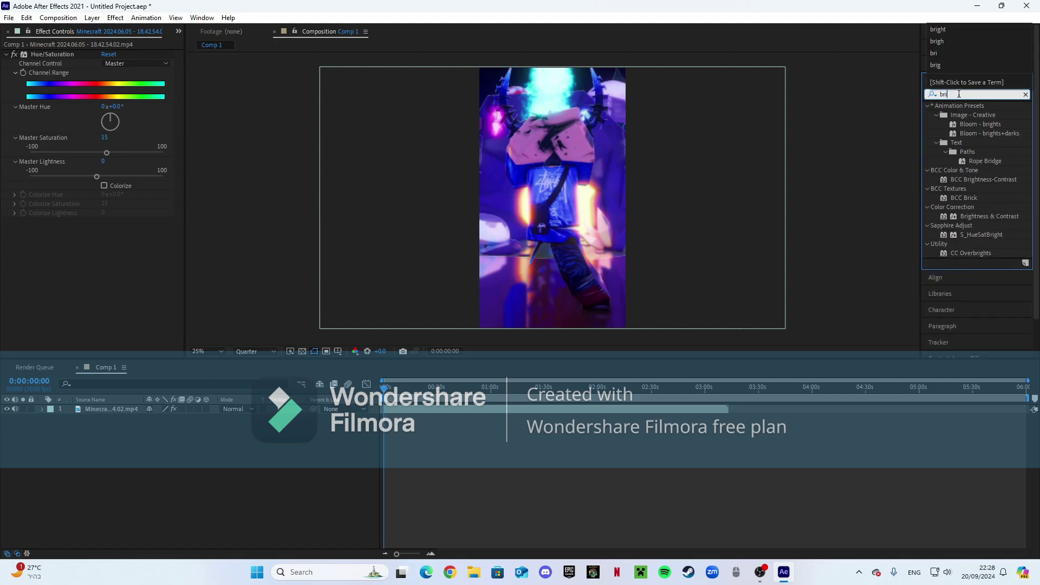
{"action": "left_click", "coordinate": [972, 169]}
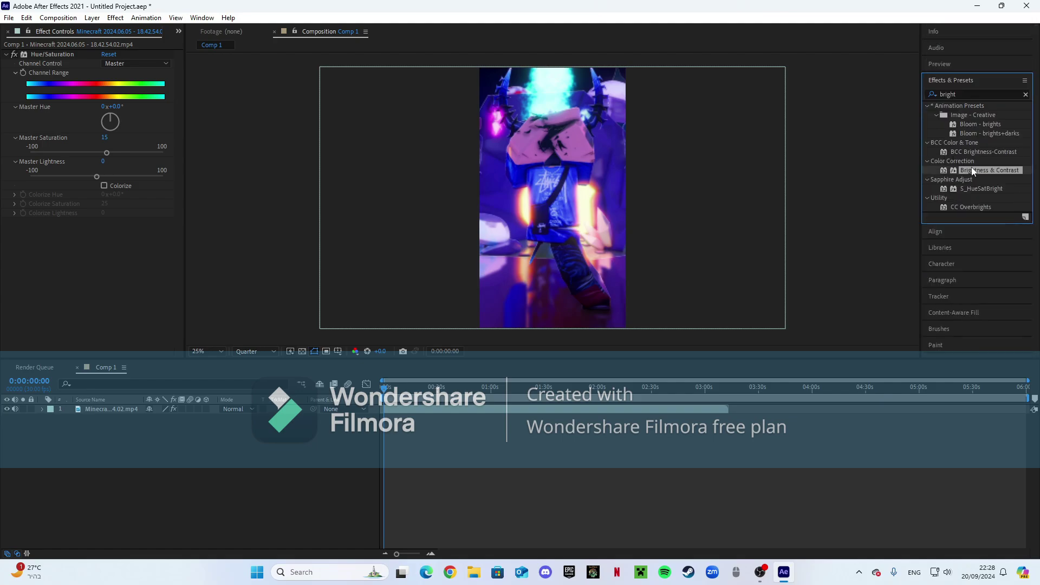
{"action": "left_click_drag", "start_coordinate": [973, 171], "coordinate": [652, 405]}
Step: Search the effects for "sharp" and apply both Sharpen and Unsharp Mask to the Minecraft video layer
{"action": "left_click", "coordinate": [973, 95]}
{"action": "double_click", "coordinate": [972, 95]}
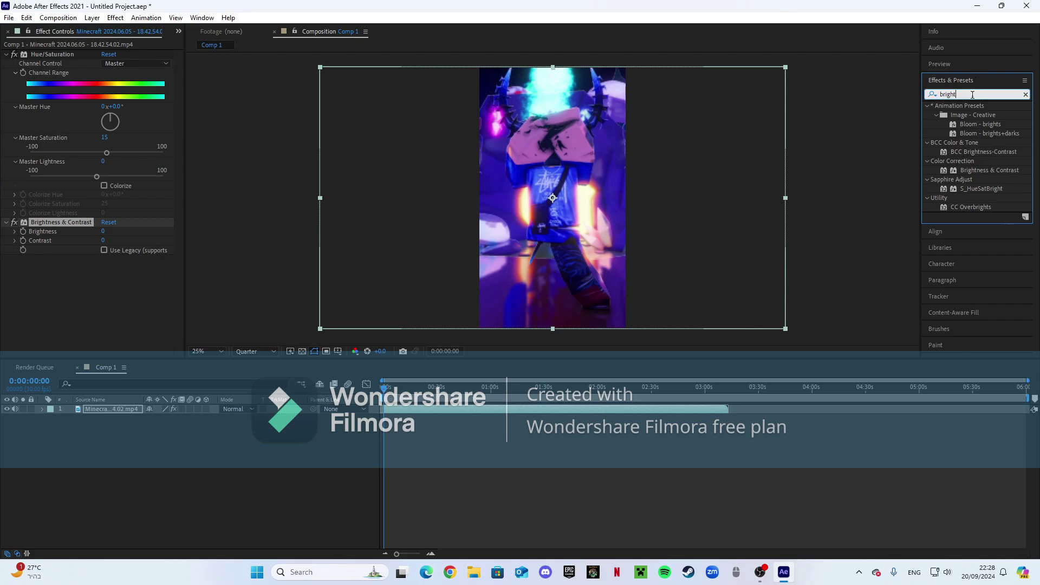
{"action": "type", "text": "sharp"}
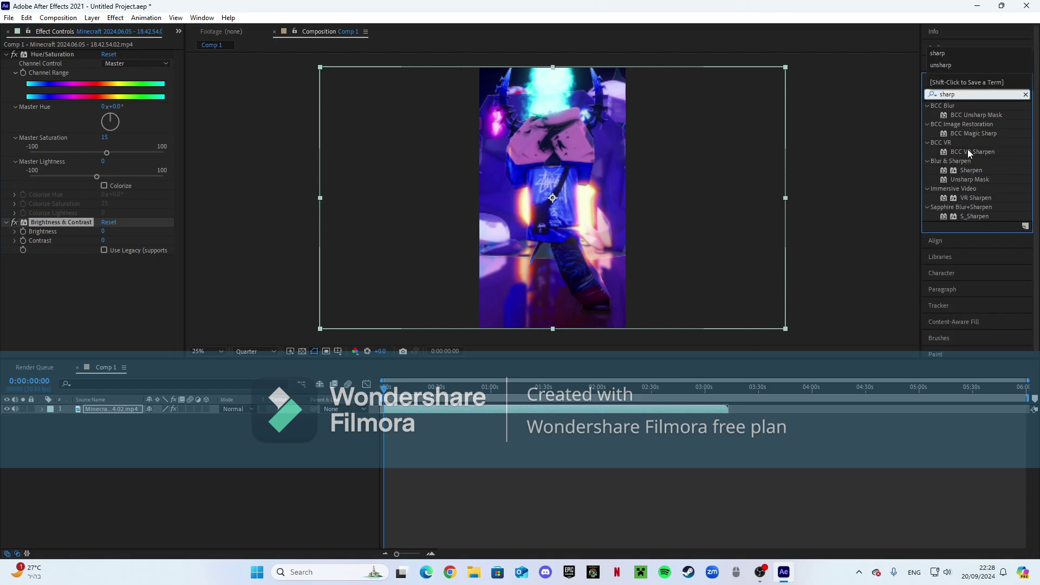
{"action": "double_click", "coordinate": [970, 170]}
{"action": "double_click", "coordinate": [971, 179]}
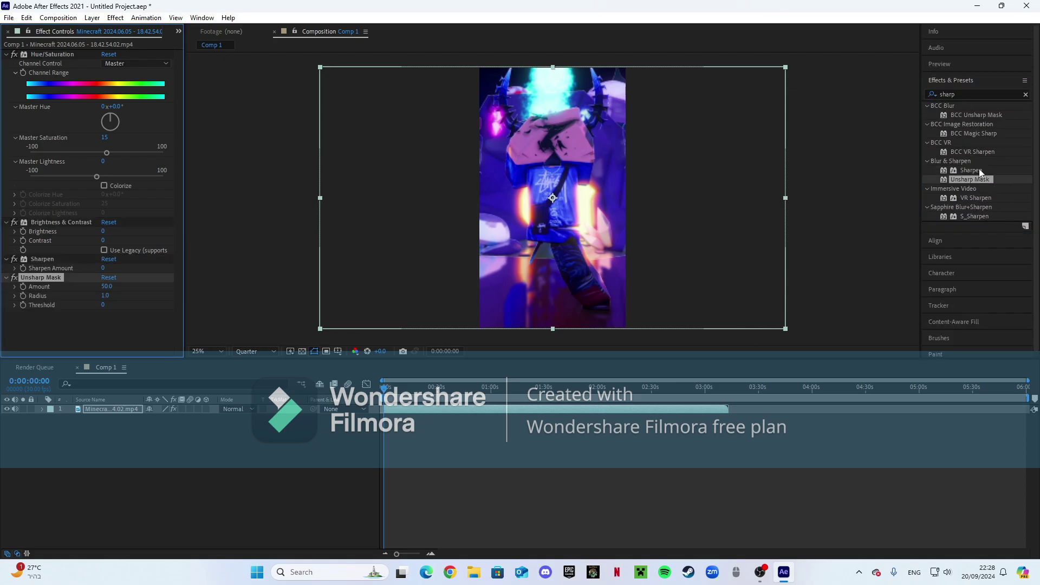
Step: Apply a second Brightness & Contrast effect after Unsharp Mask and clear the effects search
{"action": "double_click", "coordinate": [996, 94]}
{"action": "type", "text": "bright"}
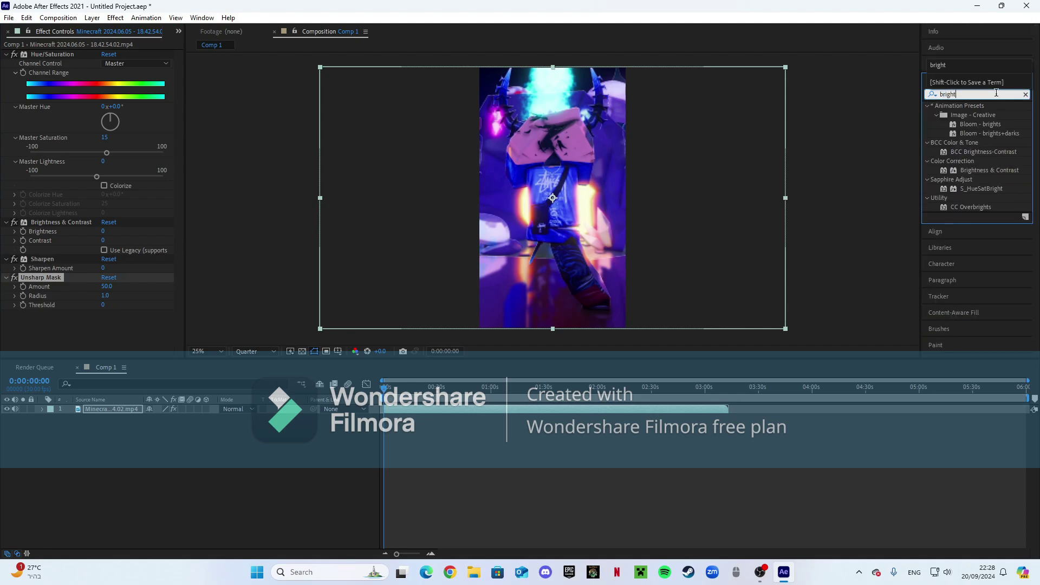
{"action": "double_click", "coordinate": [984, 171]}
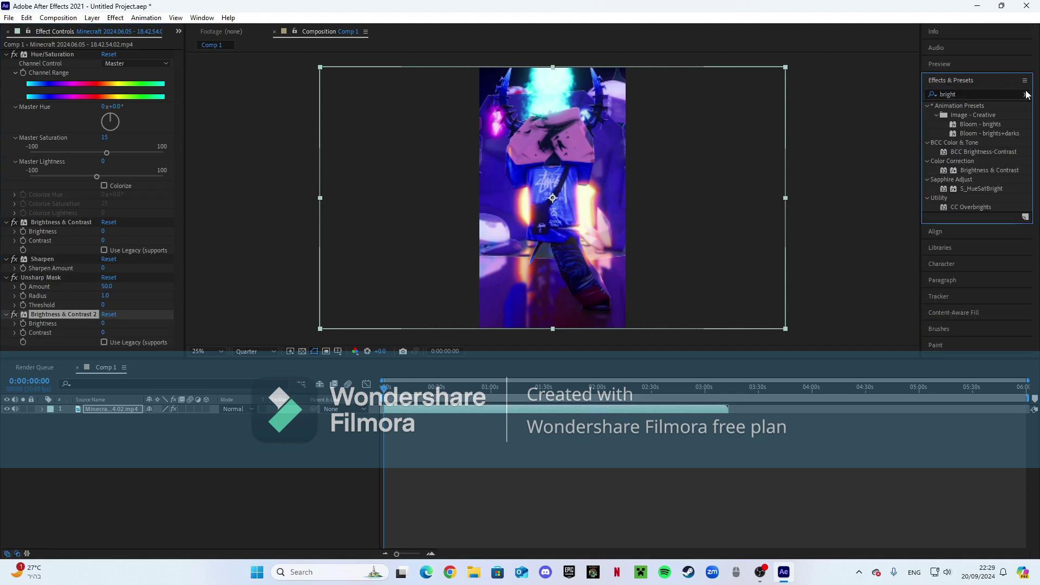
{"action": "left_click", "coordinate": [1028, 95]}
{"action": "left_click", "coordinate": [122, 207]}
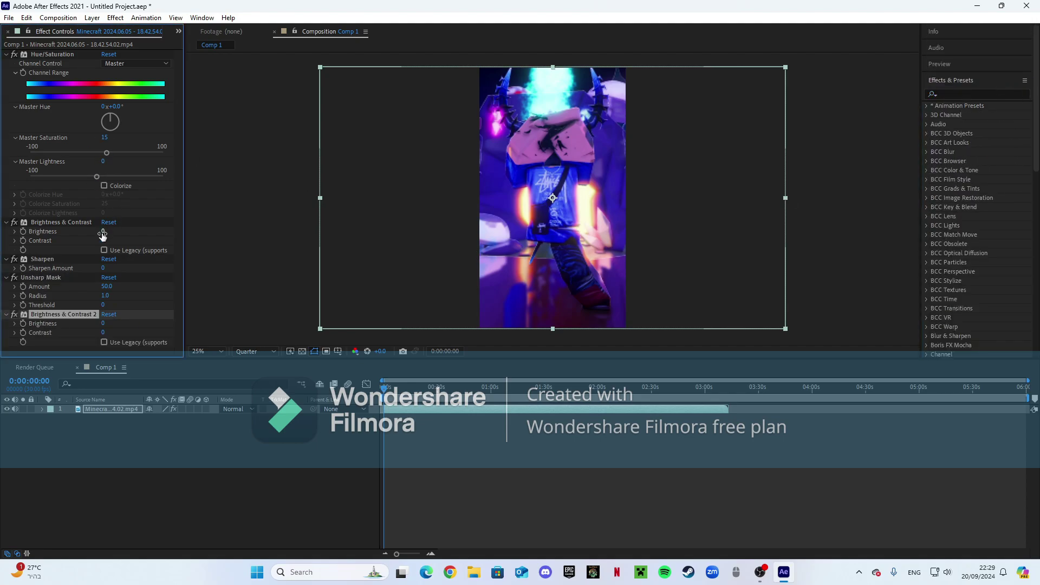
Step: Set Brightness to 20 in the first Brightness & Contrast effect and the Sharpen Amount to 65
{"action": "left_click", "coordinate": [103, 233]}
{"action": "type", "text": "2"}
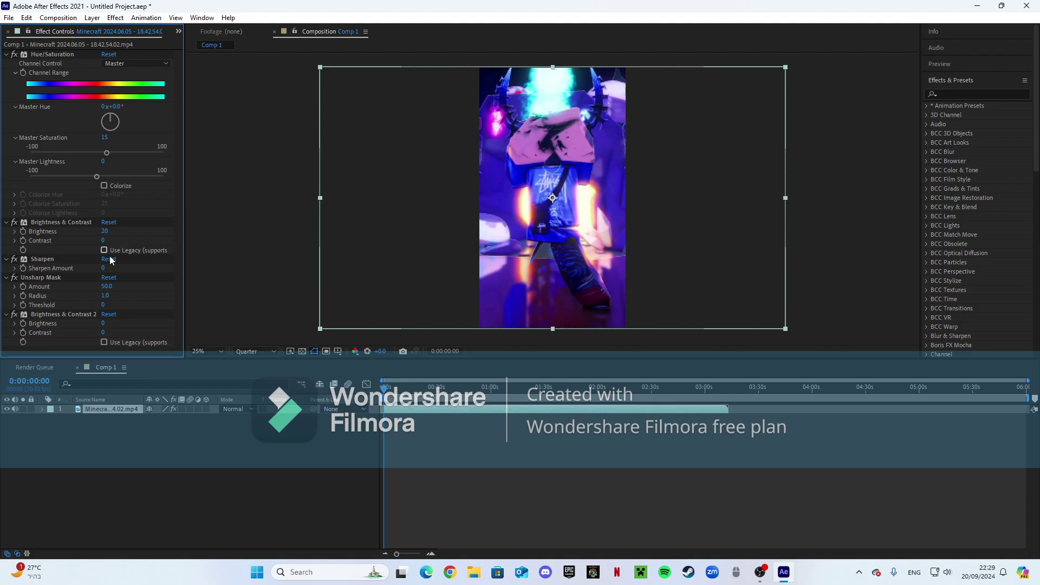
{"action": "type", "text": "65"}
Step: Set the Unsharp Mask effect's Amount to 55 and its Radius to 30
{"action": "key", "text": "Tab"}
{"action": "type", "text": "55"}
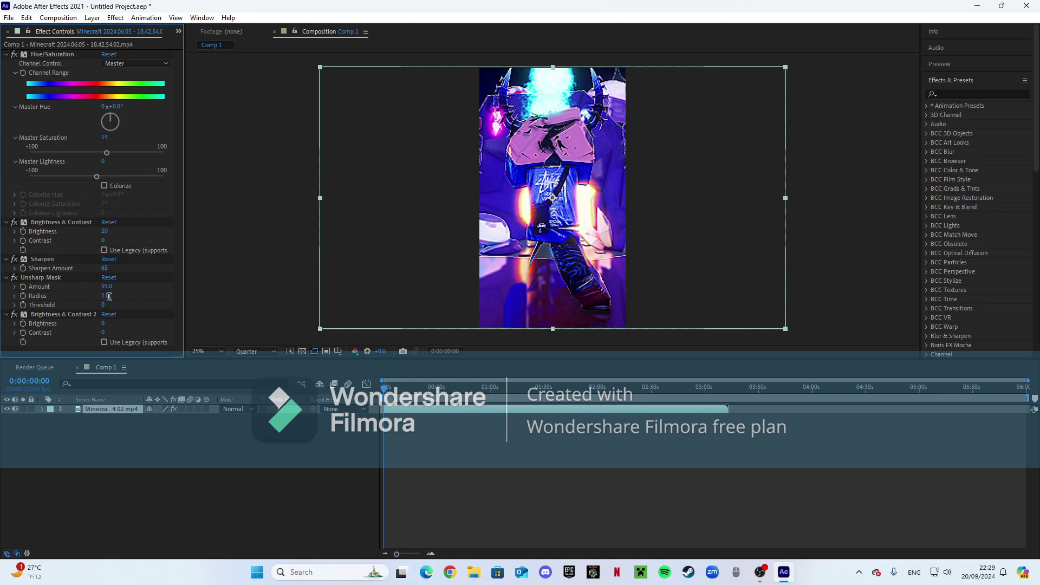
{"action": "key", "text": "Tab"}
{"action": "type", "text": "30"}
{"action": "key", "text": "Return"}
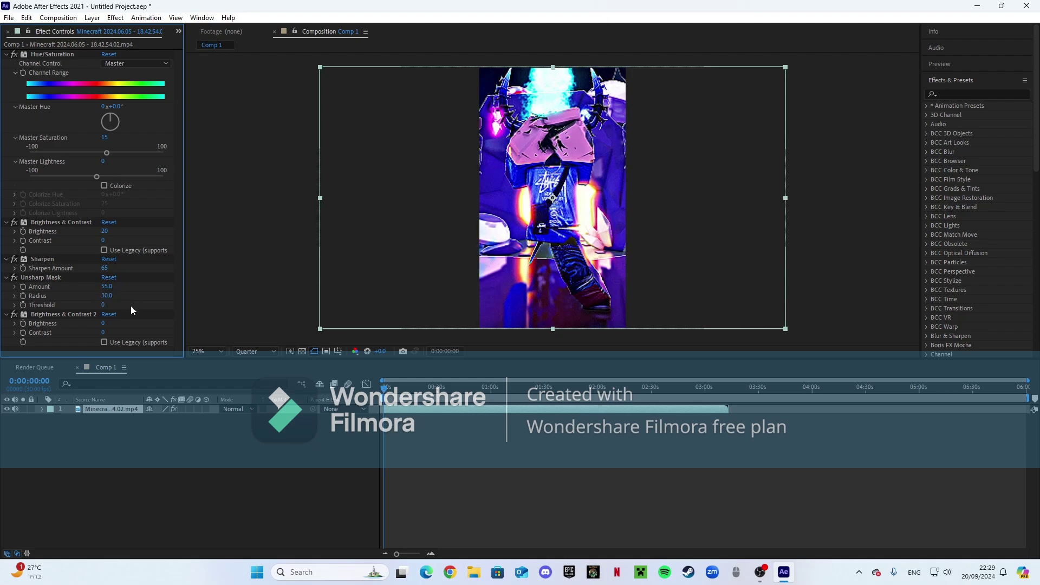
Step: Set Contrast to 40 in the second Brightness & Contrast effect and the Sharpen Amount to 0
{"action": "left_click", "coordinate": [104, 332]}
{"action": "type", "text": "40"}
{"action": "key", "text": "Return"}
{"action": "left_click", "coordinate": [103, 270]}
{"action": "type", "text": "0"}
{"action": "key", "text": "Return"}
Step: Preview the color-corrected clip to about 0:00:20:01 and switch from the effect controls back to the project items
{"action": "left_click", "coordinate": [492, 473]}
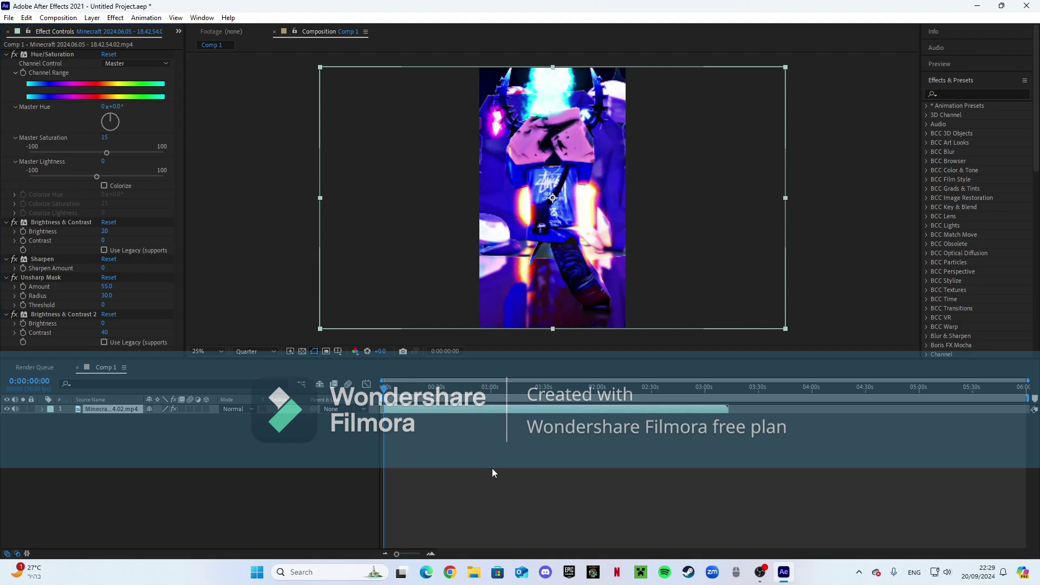
{"action": "key", "text": "space"}
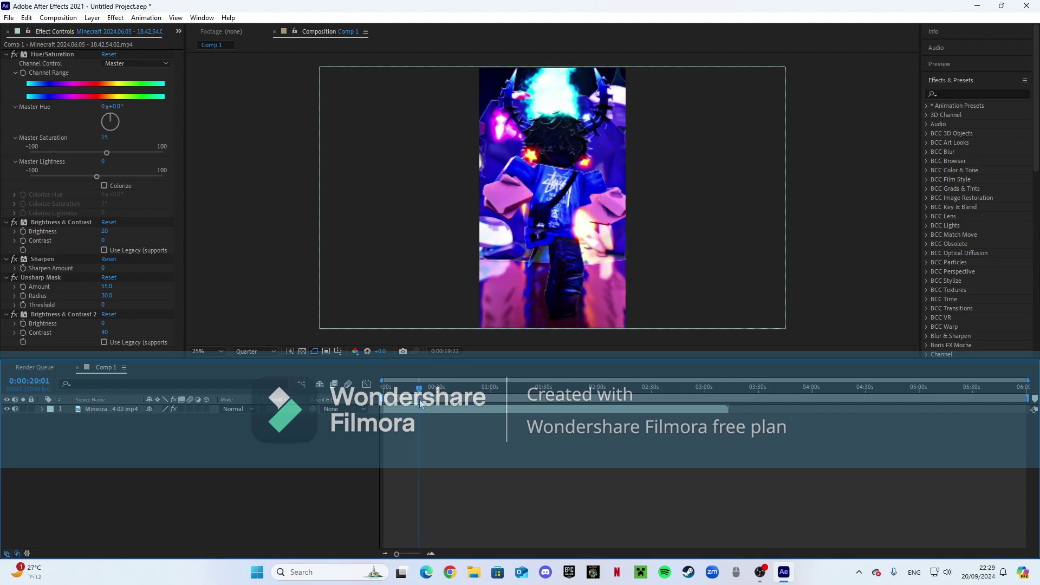
{"action": "left_click", "coordinate": [8, 31]}
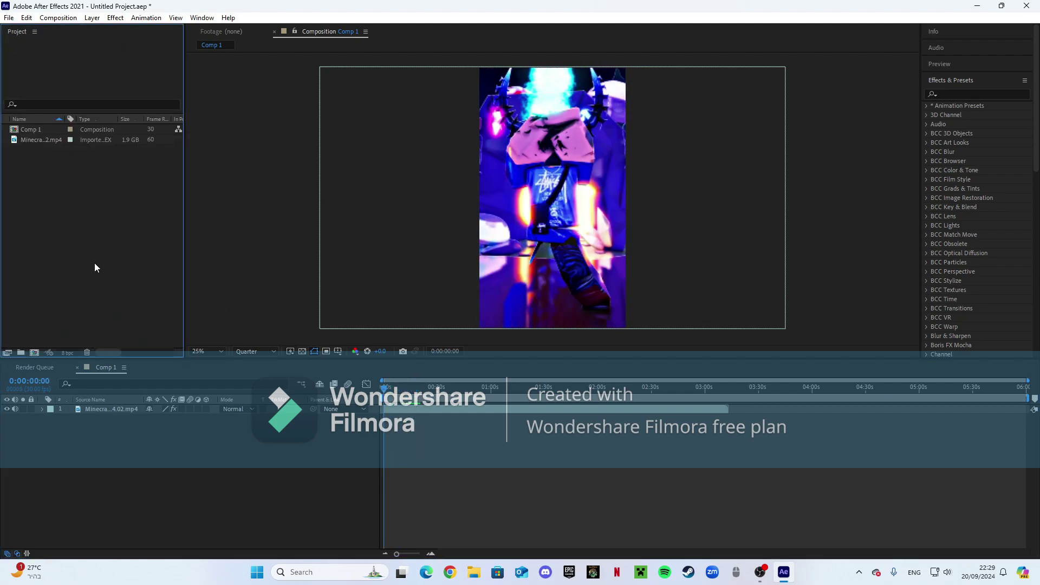
Step: Turn on frame blending and motion blur for the Minecraft video layer
{"action": "left_click", "coordinate": [258, 408]}
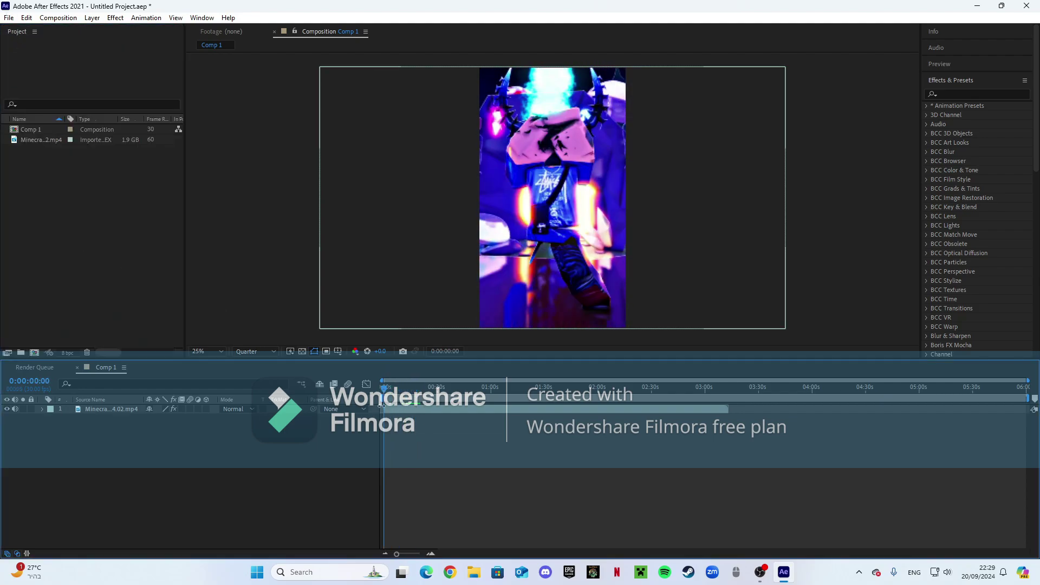
{"action": "left_click", "coordinate": [181, 409]}
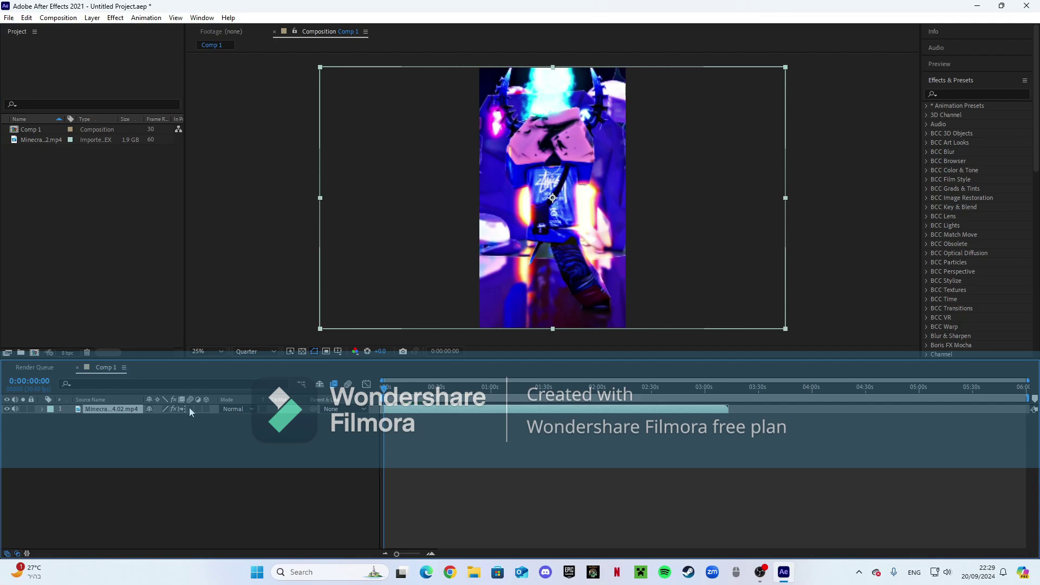
{"action": "left_click", "coordinate": [191, 409]}
Step: Pre-compose the Minecraft layer with all attributes moved into the new composition, and turn on motion blur for the pre-composed layer
{"action": "right_click", "coordinate": [390, 408]}
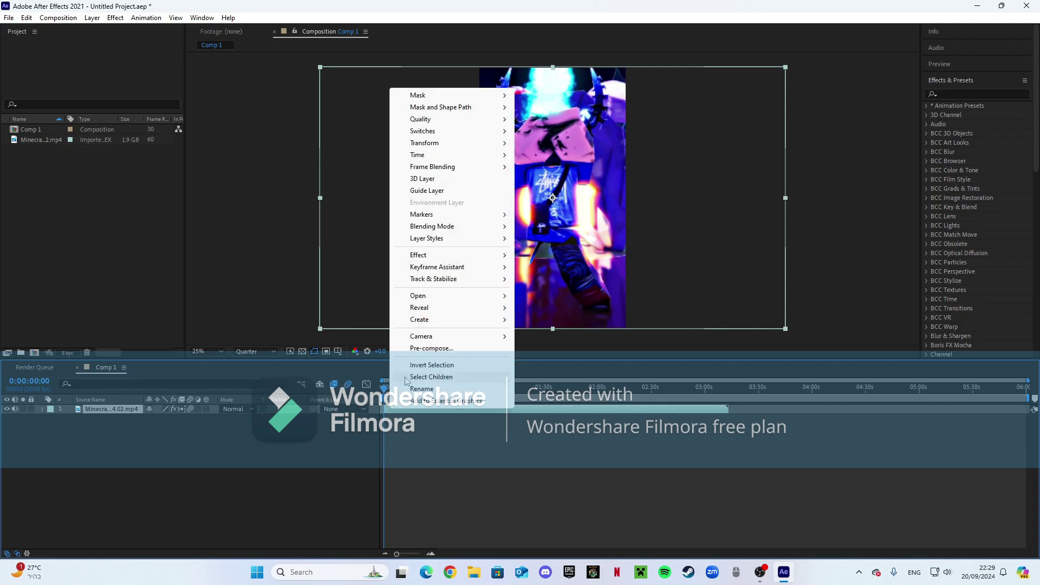
{"action": "left_click", "coordinate": [432, 348]}
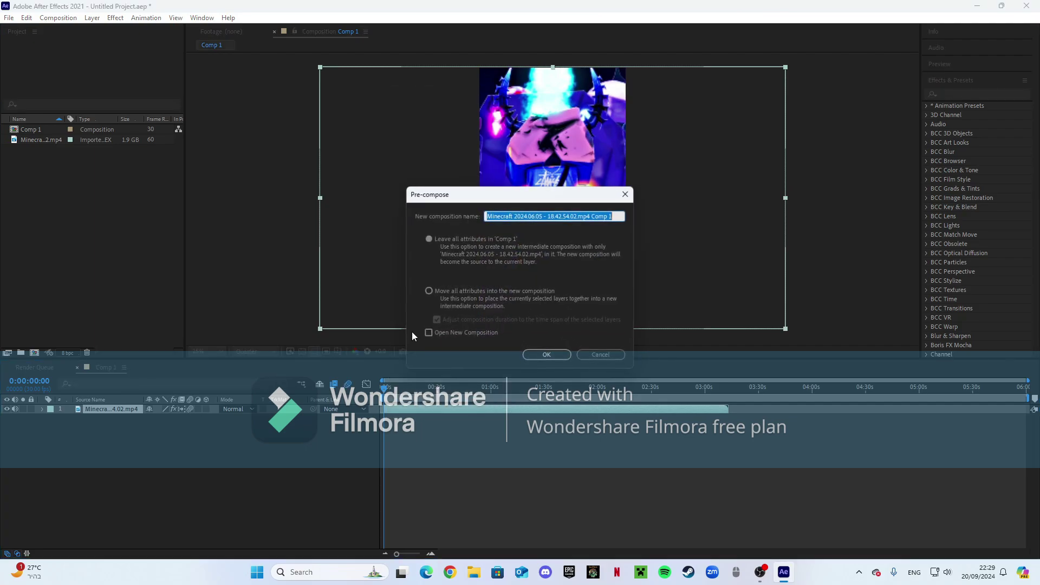
{"action": "left_click", "coordinate": [429, 292]}
{"action": "left_click", "coordinate": [543, 355]}
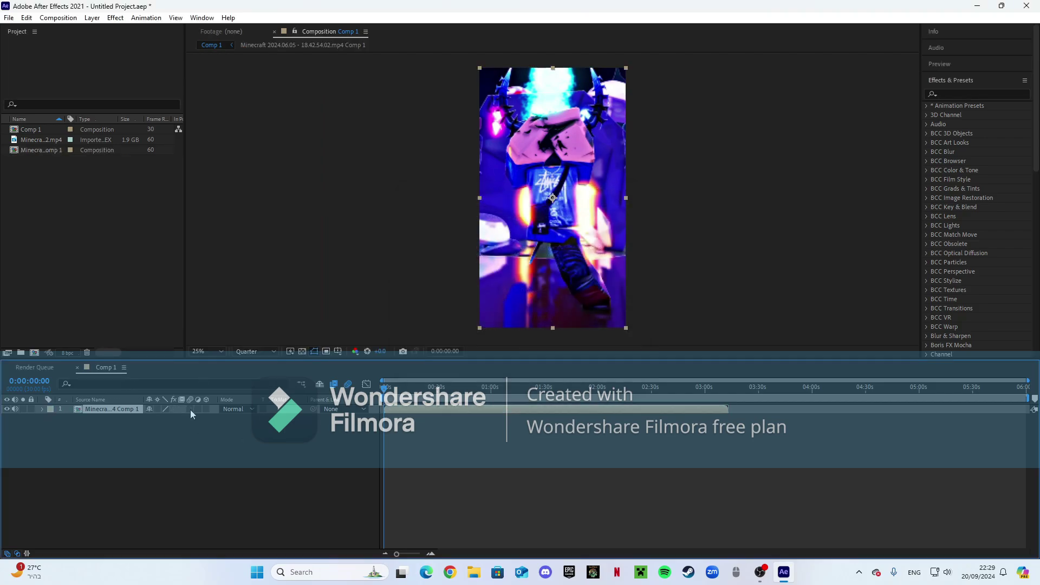
{"action": "left_click", "coordinate": [190, 409]}
{"action": "left_click", "coordinate": [450, 436]}
Step: Search the effects for "twixtor" and apply Twixtor Pro to the pre-composed Minecraft layer
{"action": "left_click", "coordinate": [949, 95]}
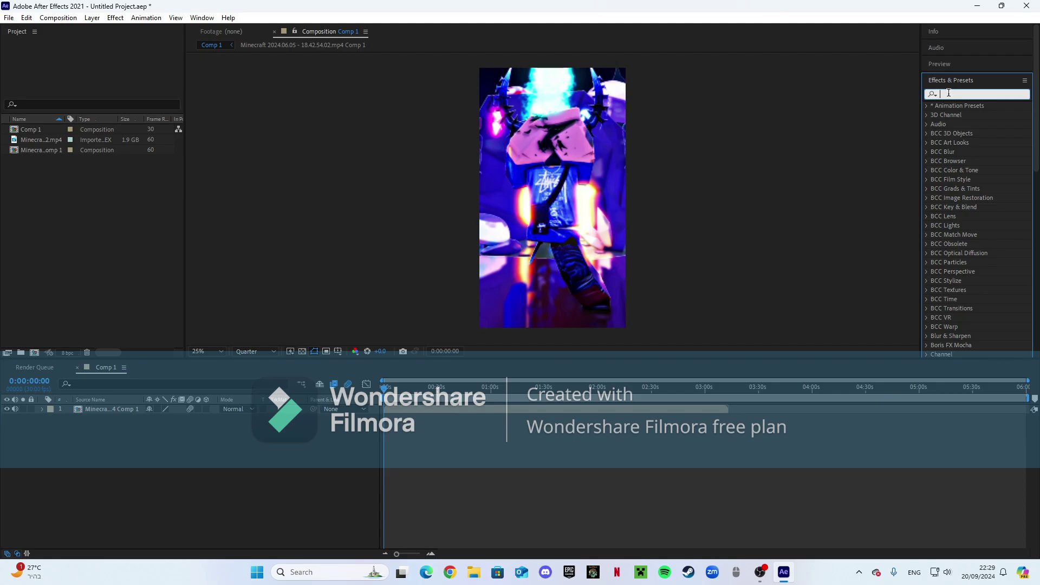
{"action": "type", "text": "twixtor"}
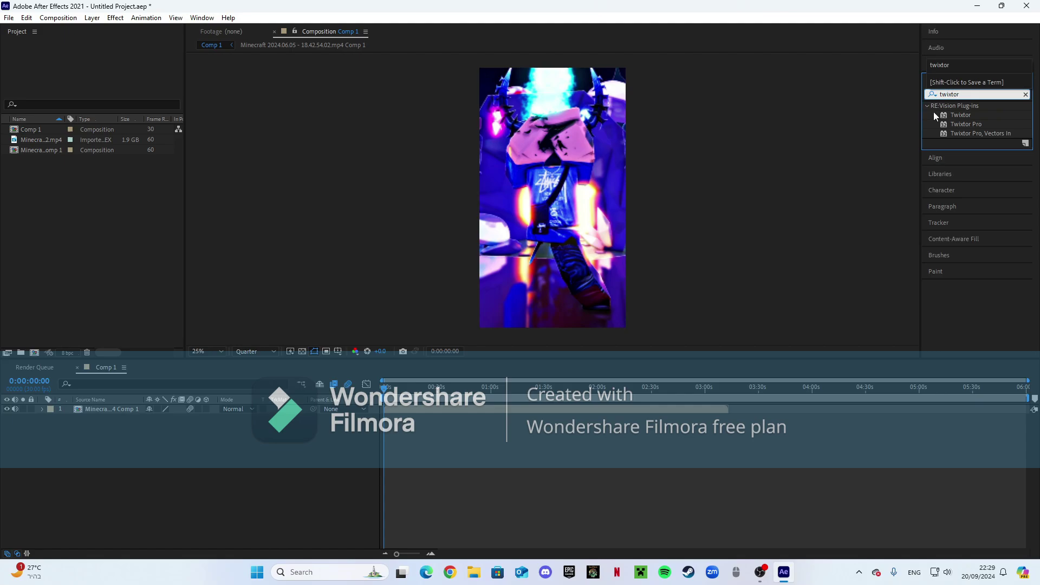
{"action": "left_click", "coordinate": [961, 124]}
{"action": "left_click_drag", "start_coordinate": [962, 123], "coordinate": [947, 123]}
{"action": "left_click", "coordinate": [139, 136]}
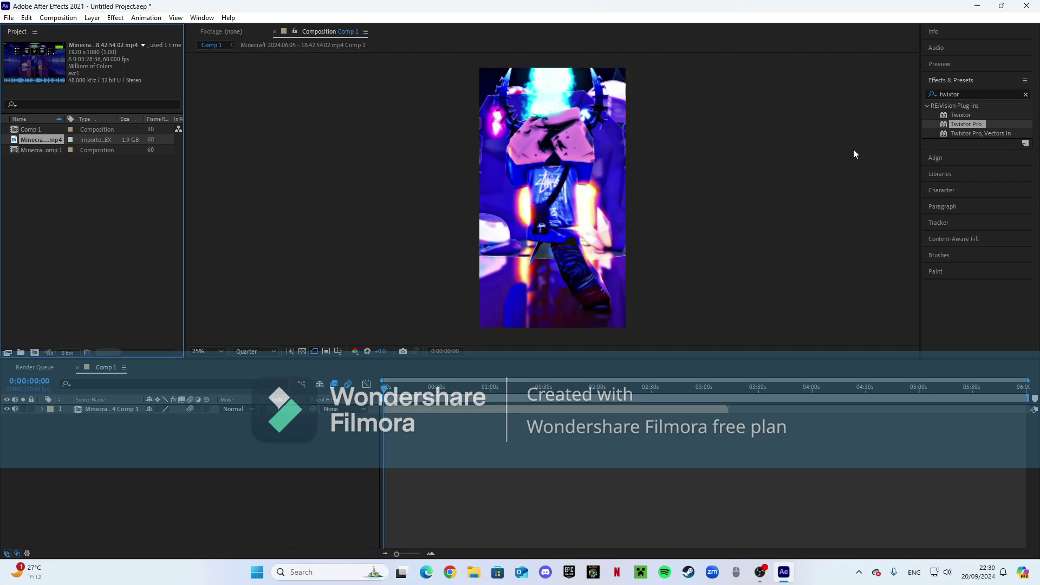
{"action": "left_click_drag", "start_coordinate": [959, 125], "coordinate": [520, 410]}
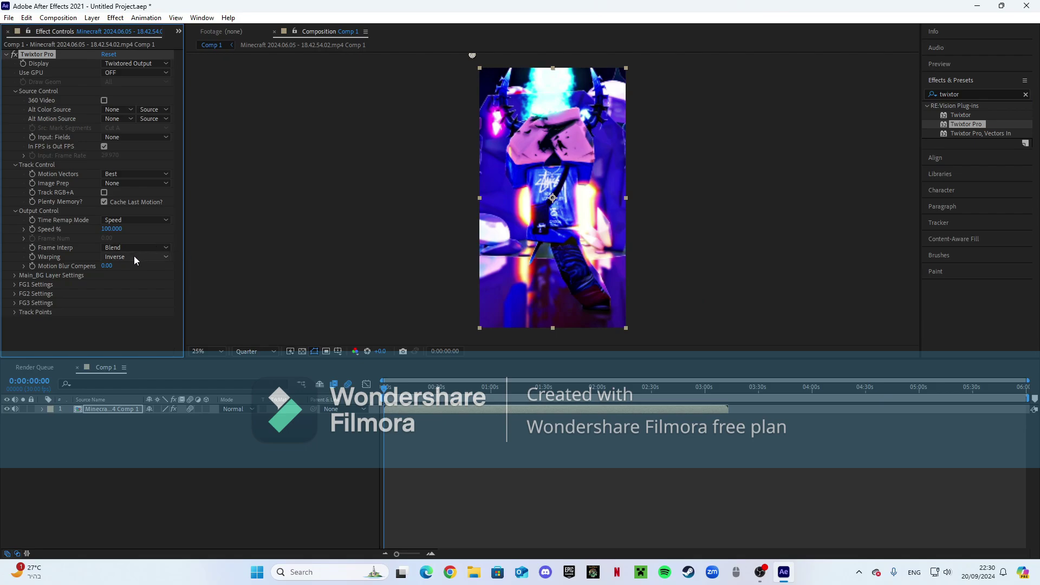
Step: Set Twixtor Pro's Warping to Forward, Frame Interp to Motion Weighted Blend and Image Prep to Contrast/Edge Enhance
{"action": "left_click", "coordinate": [135, 257]}
{"action": "left_click", "coordinate": [134, 291]}
{"action": "left_click", "coordinate": [129, 248]}
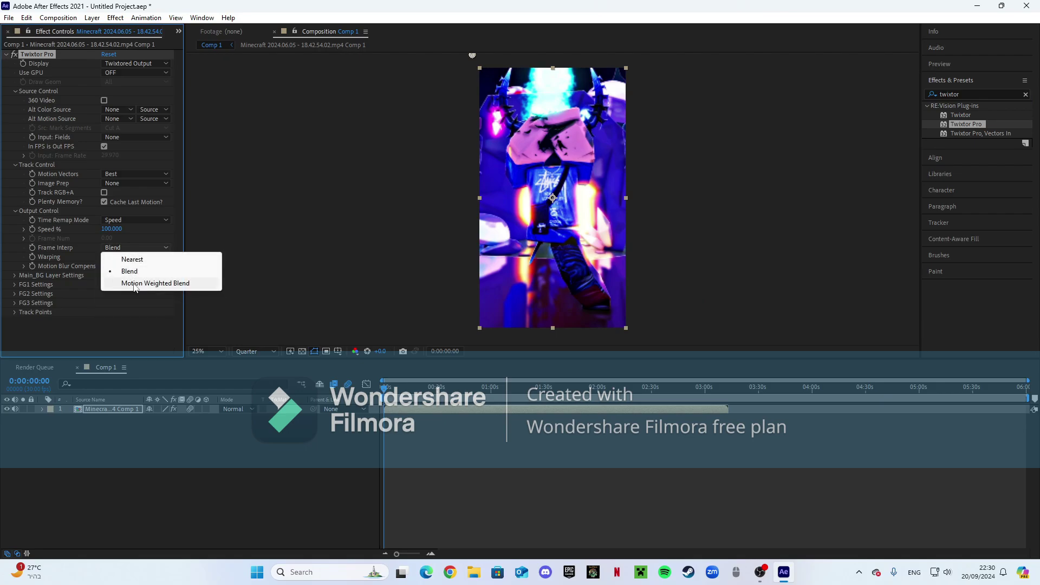
{"action": "left_click", "coordinate": [135, 283]}
{"action": "left_click", "coordinate": [135, 183]}
{"action": "left_click", "coordinate": [135, 206]}
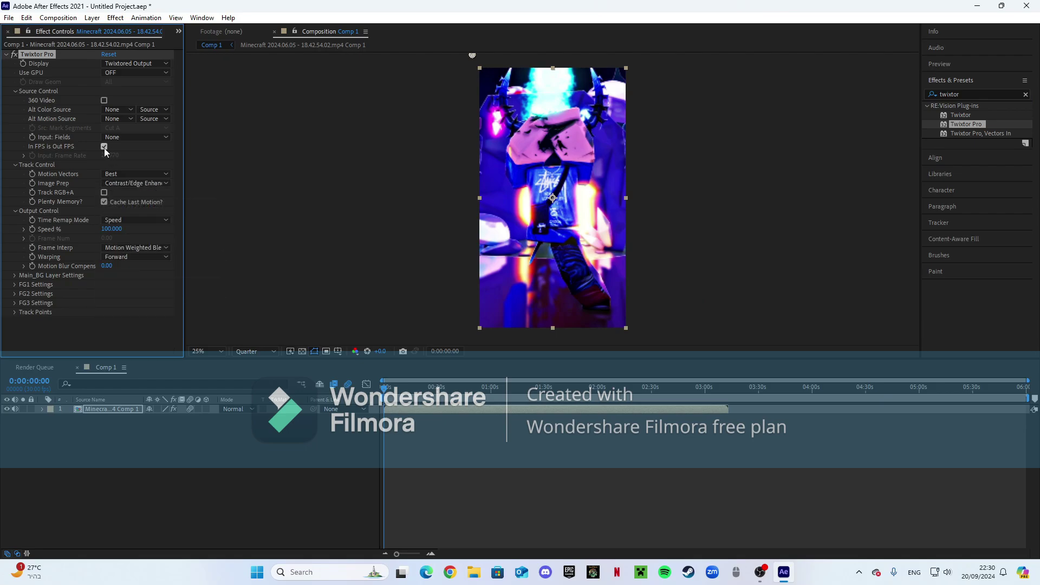
Step: Turn off In FPS is Out FPS in Twixtor Pro, set the input frame rate to 60 and deselect the layer
{"action": "left_click", "coordinate": [104, 146]}
{"action": "left_click", "coordinate": [111, 156]}
{"action": "type", "text": "60"}
{"action": "left_click", "coordinate": [444, 454]}
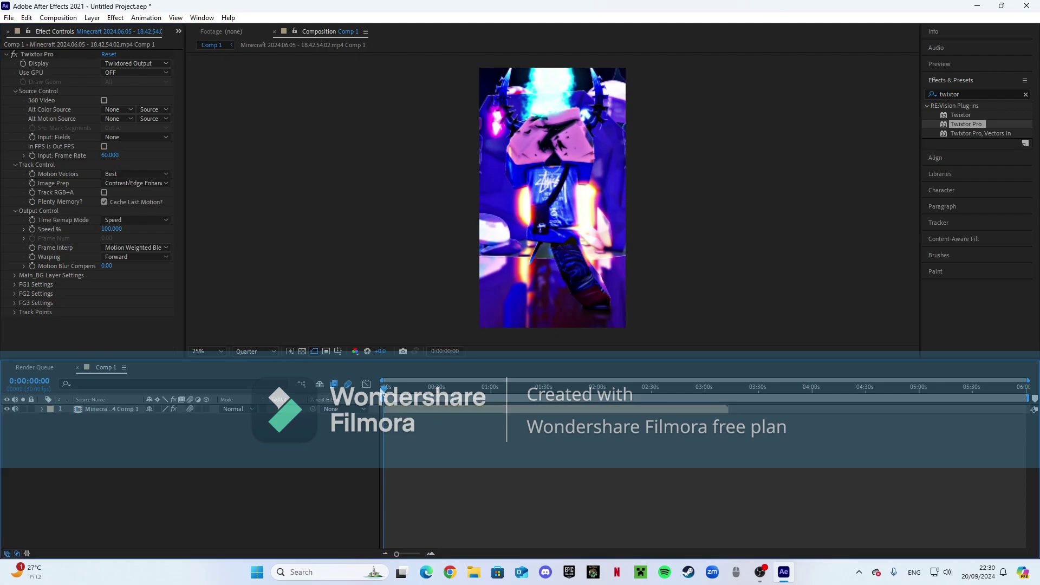
Step: Try a composition marker just after one minute while scrubbing the clip, and return the playhead to about 0:00:02:22
{"action": "left_click_drag", "start_coordinate": [384, 388], "coordinate": [377, 401]}
{"action": "left_click", "coordinate": [492, 393]}
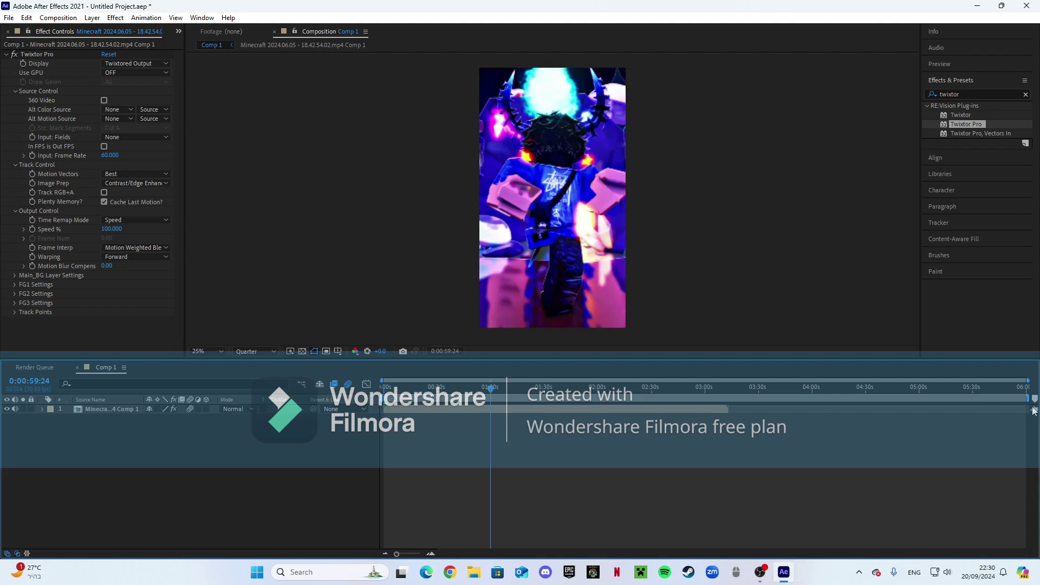
{"action": "left_click_drag", "start_coordinate": [1036, 405], "coordinate": [495, 399]}
{"action": "left_click", "coordinate": [540, 388]}
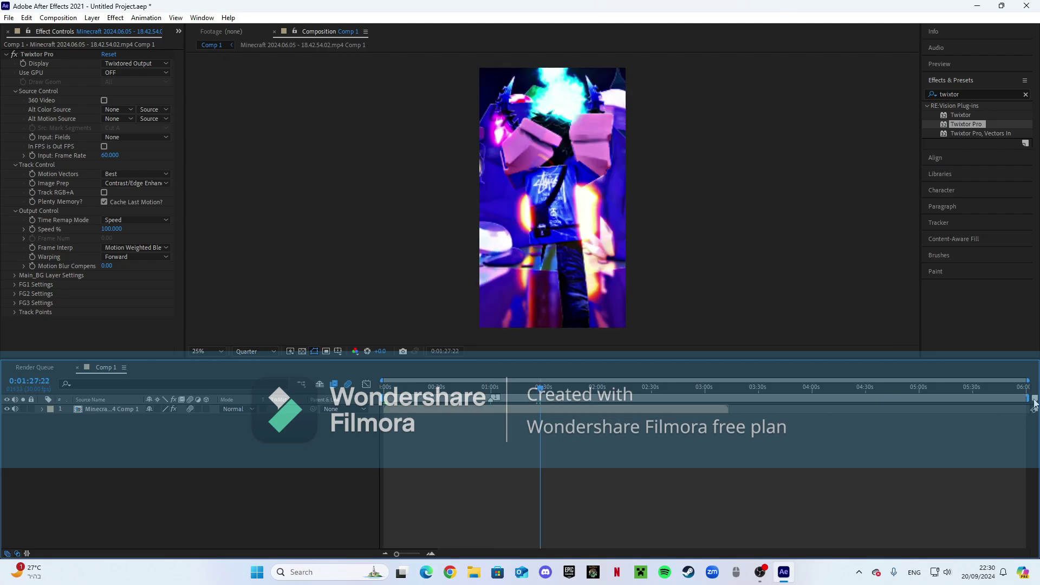
{"action": "left_click", "coordinate": [501, 388]}
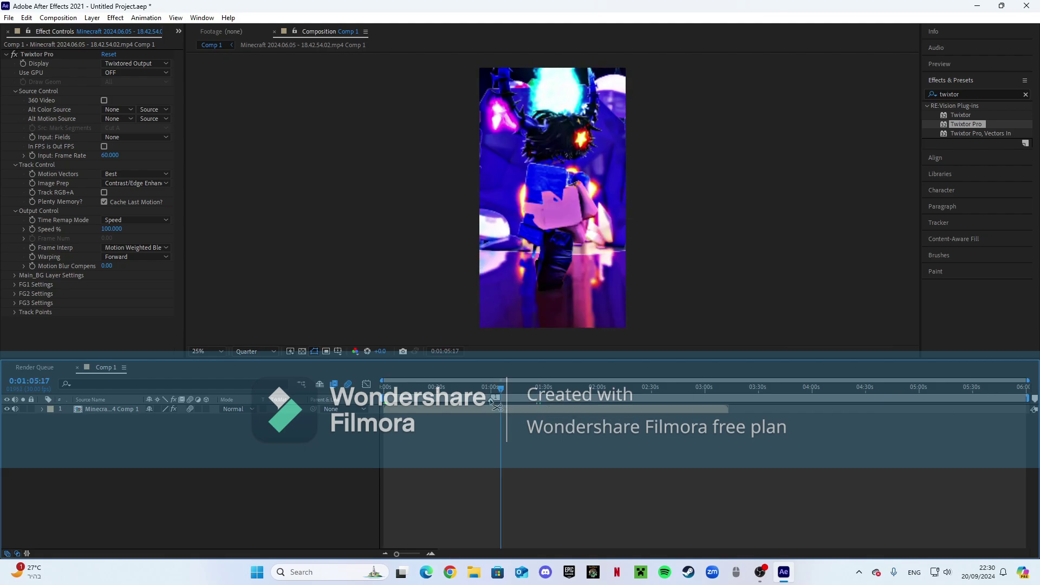
{"action": "left_click_drag", "start_coordinate": [499, 393], "coordinate": [389, 401]}
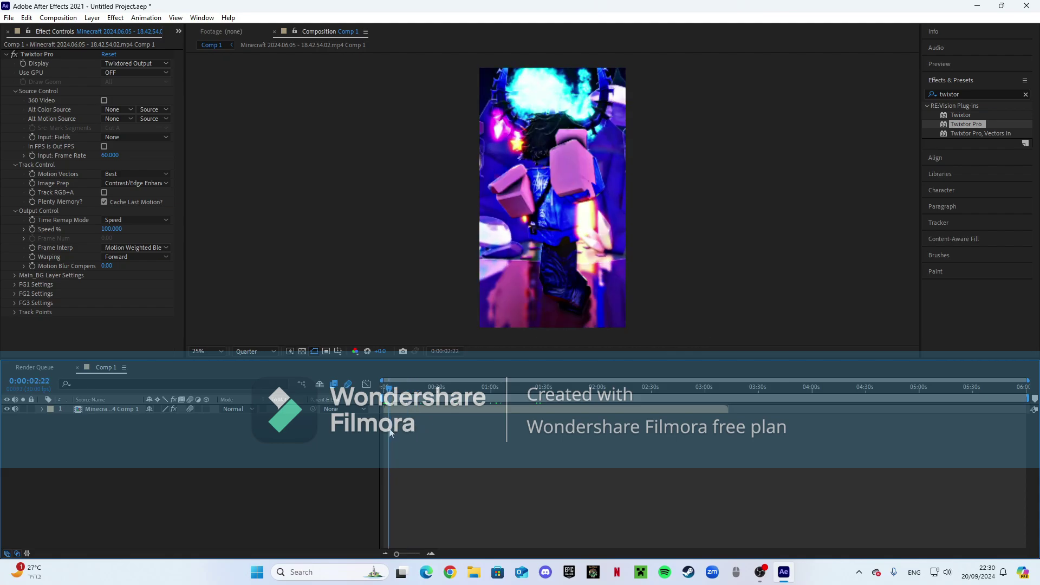
Step: Start keyframing Twixtor Pro's Speed % at 0:00:02:21, one frame before the marker
{"action": "left_click", "coordinate": [415, 388]}
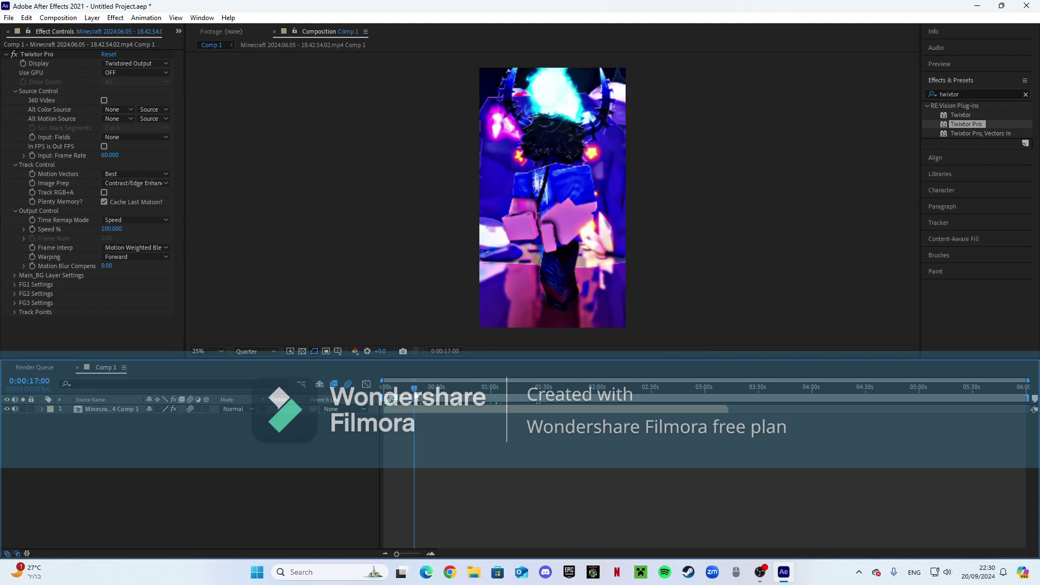
{"action": "left_click", "coordinate": [447, 388]}
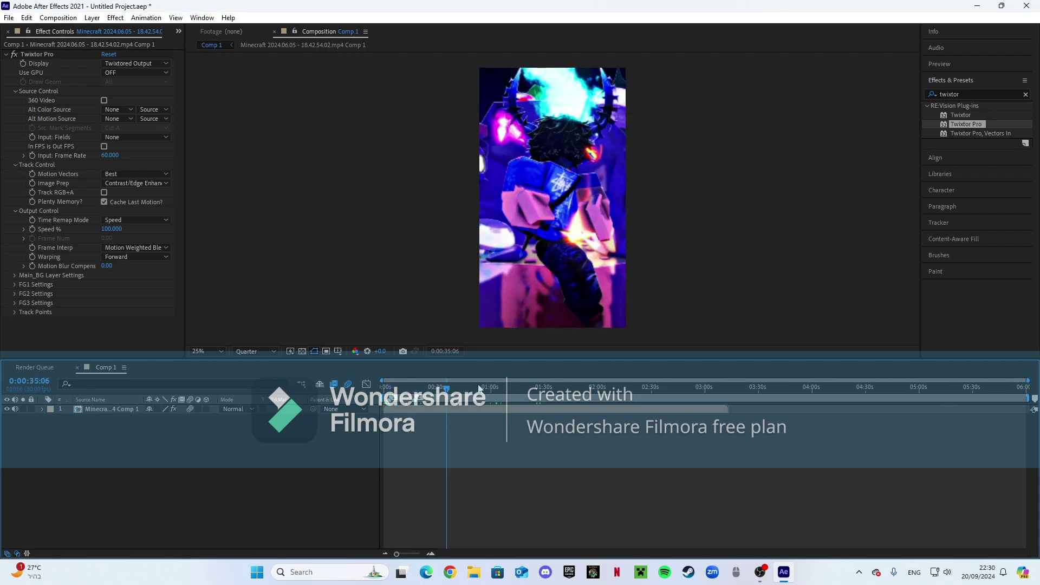
{"action": "left_click", "coordinate": [389, 389]}
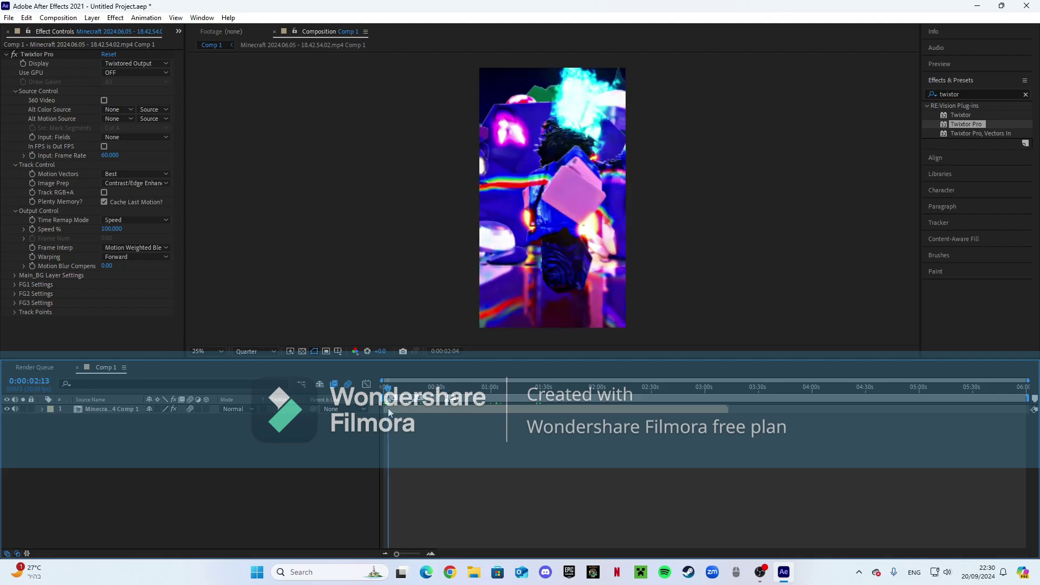
{"action": "left_click_drag", "start_coordinate": [389, 412], "coordinate": [390, 415]}
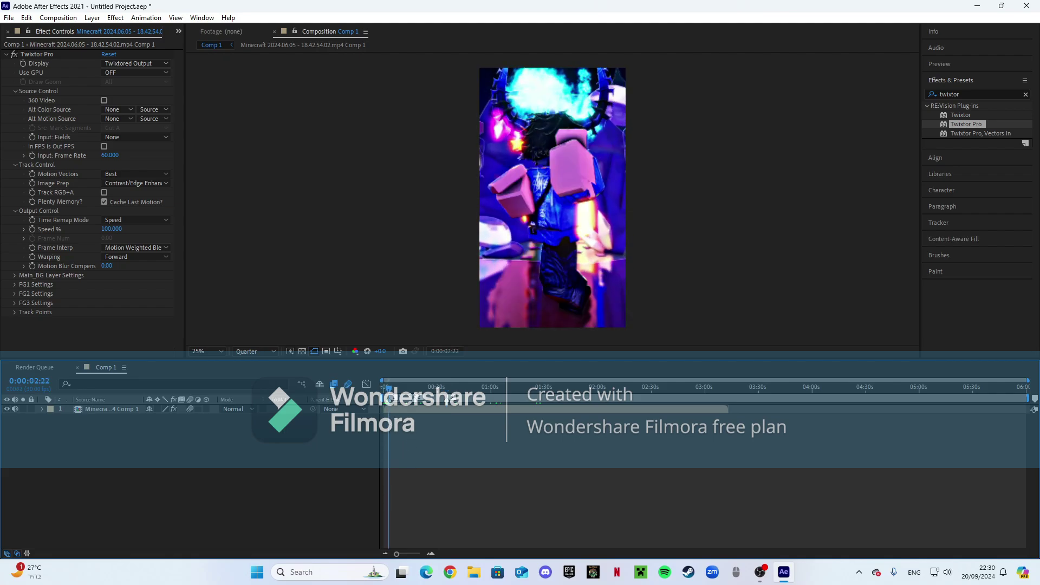
{"action": "left_click", "coordinate": [430, 553]}
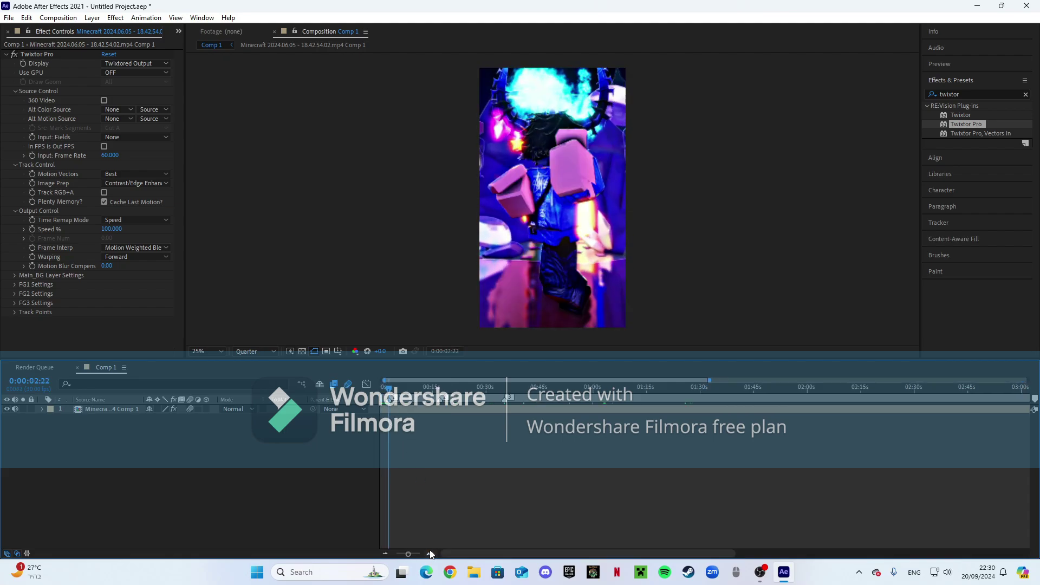
{"action": "left_click", "coordinate": [430, 554]}
{"action": "left_click", "coordinate": [431, 553]}
{"action": "left_click_drag", "start_coordinate": [449, 554], "coordinate": [420, 554]}
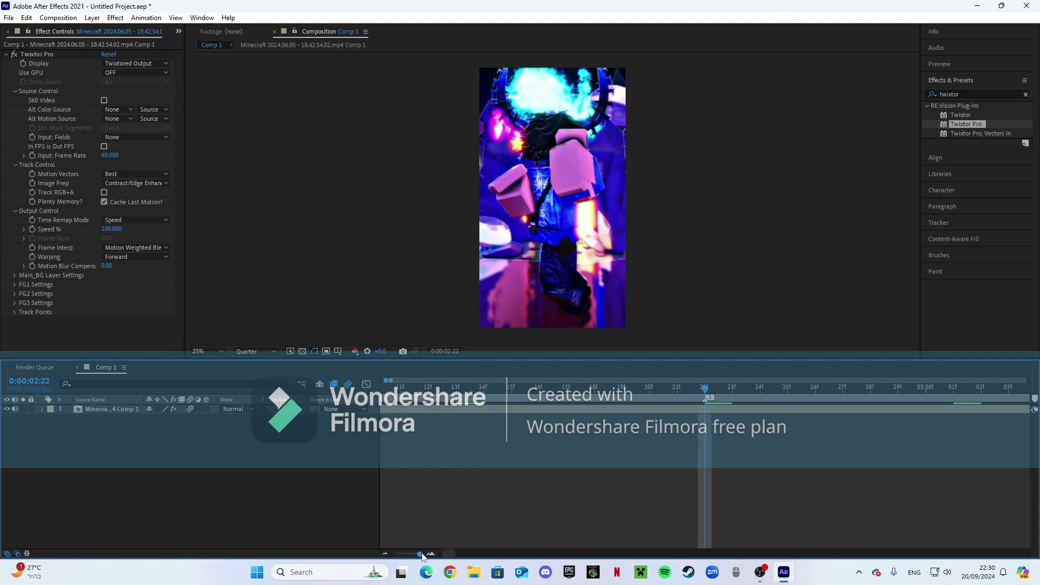
{"action": "left_click", "coordinate": [680, 388]}
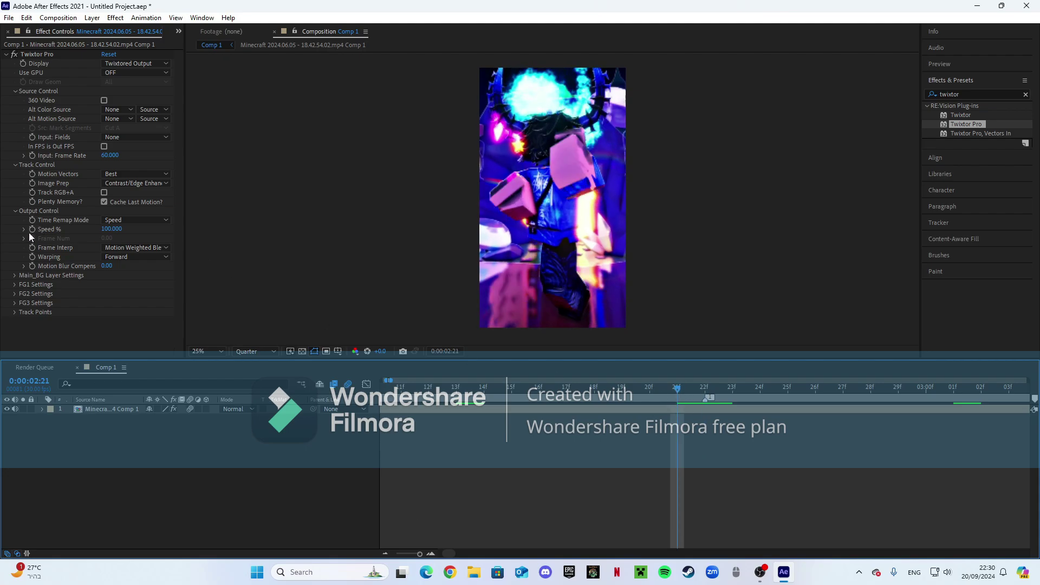
{"action": "left_click", "coordinate": [28, 232]}
Step: Set Twixtor Pro's Speed % to 40 at 0:00:02:22 to start the slow motion
{"action": "left_click", "coordinate": [689, 397]}
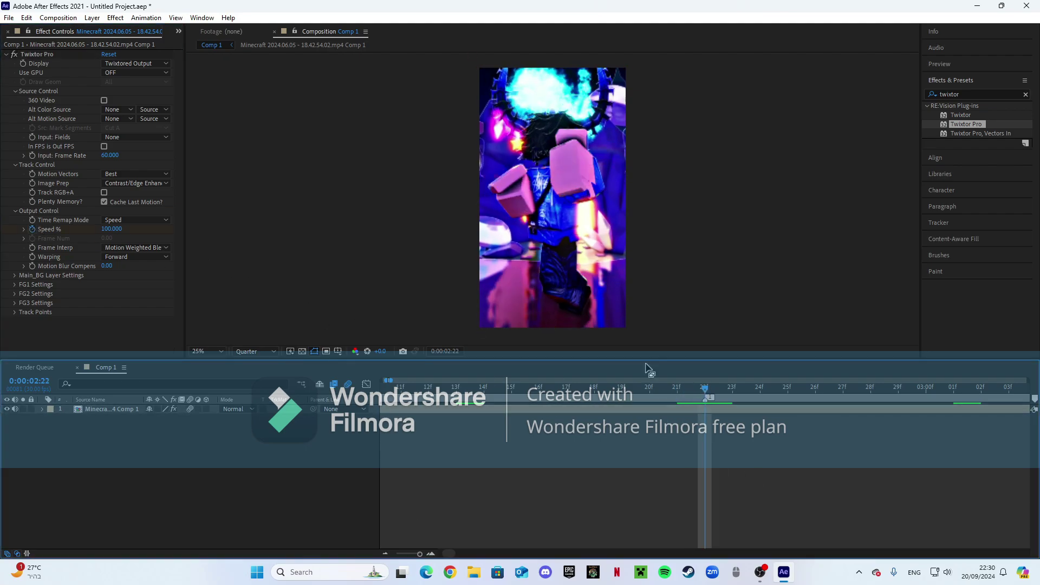
{"action": "left_click", "coordinate": [119, 229]}
{"action": "type", "text": "40"}
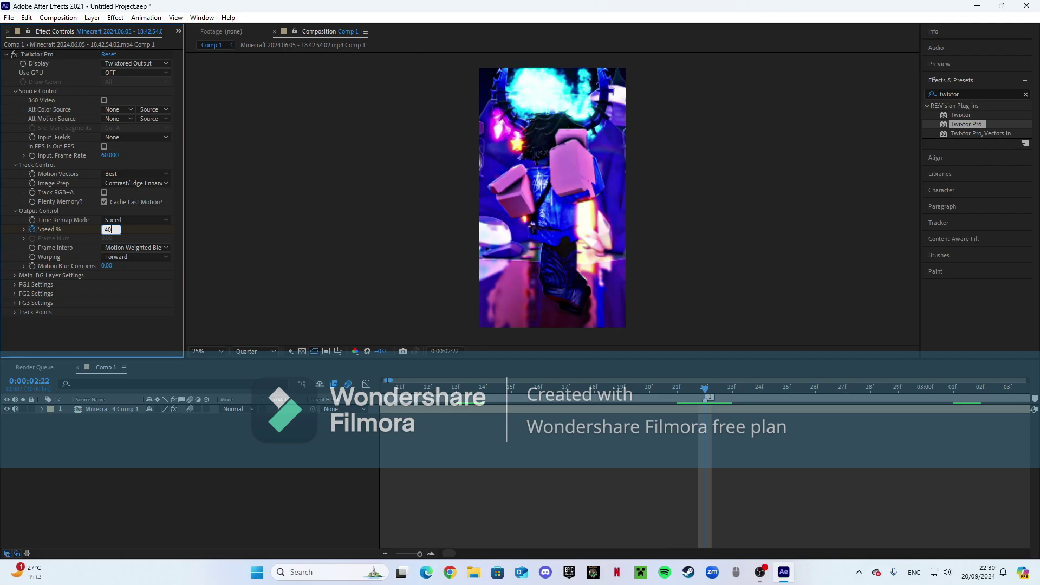
{"action": "left_click", "coordinate": [535, 441]}
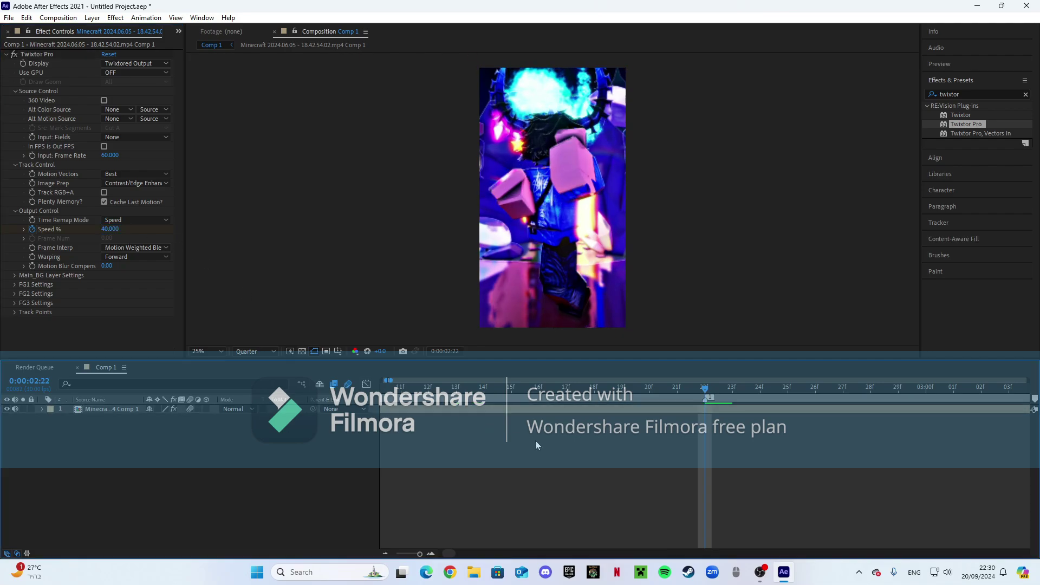
Step: Play the clip forward a few frames and set Speed % to 120 at 0:00:02:26
{"action": "key", "text": "space"}
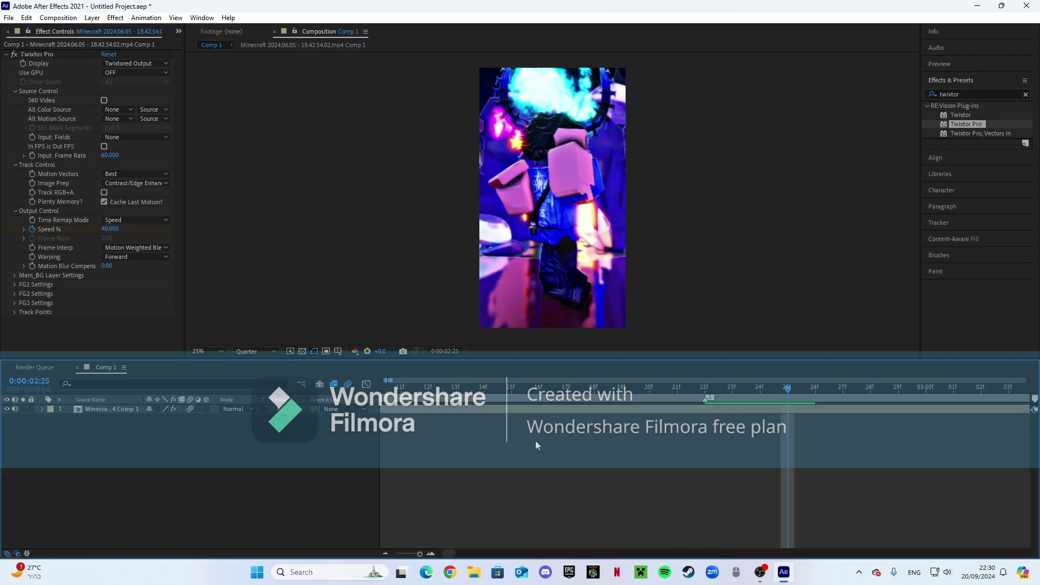
{"action": "left_click", "coordinate": [110, 229]}
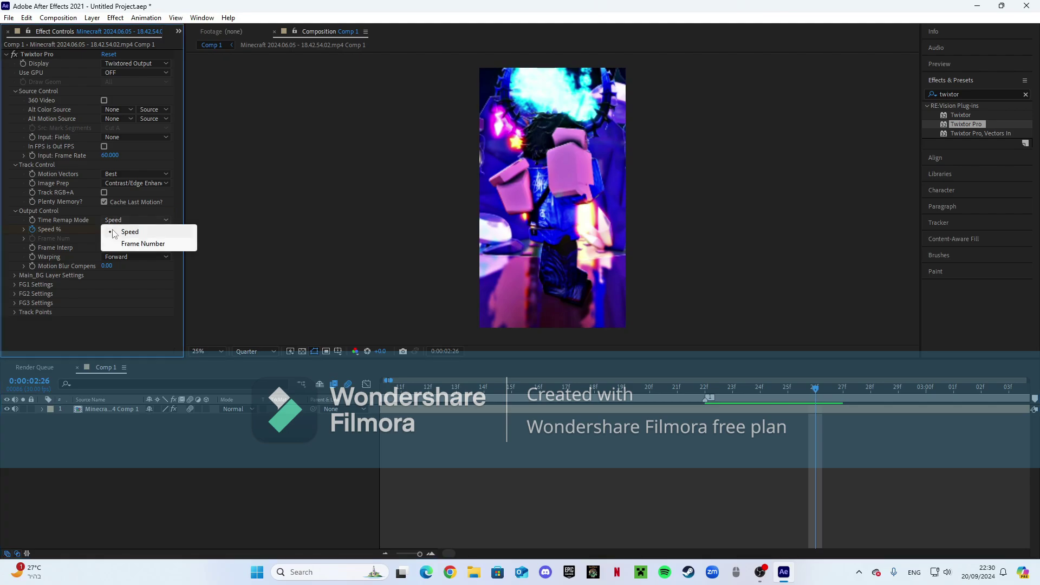
{"action": "type", "text": "120"}
{"action": "key", "text": "Return"}
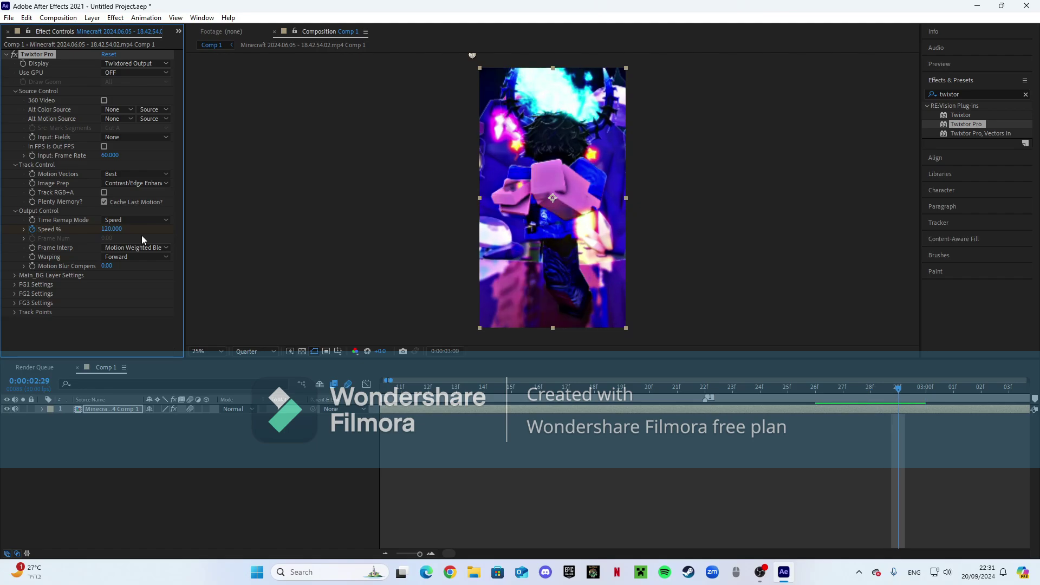
Step: Reveal Twixtor Pro's Output Control properties on the layer and add a Speed % keyframe at 0:00:03:02, keeping 120
{"action": "left_click", "coordinate": [43, 410]}
{"action": "left_click", "coordinate": [52, 419]}
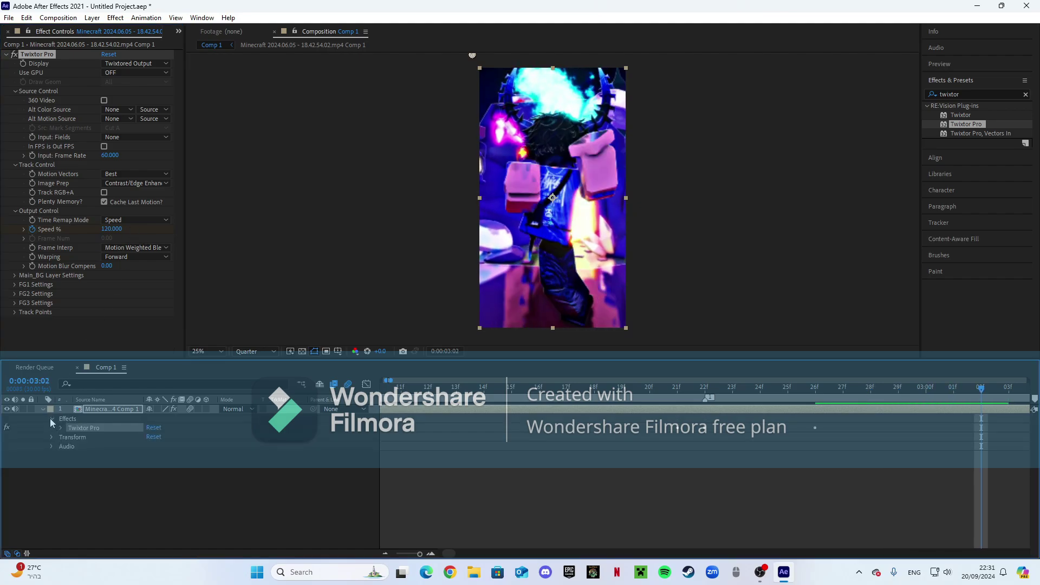
{"action": "left_click", "coordinate": [60, 428]}
{"action": "left_click", "coordinate": [70, 483]}
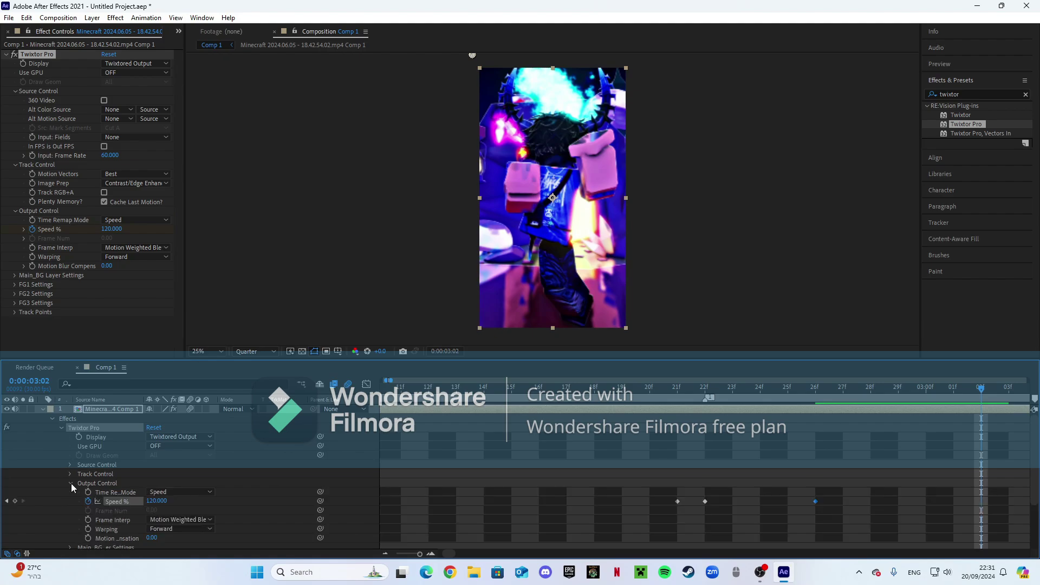
{"action": "left_click", "coordinate": [15, 501]}
{"action": "left_click", "coordinate": [255, 465]}
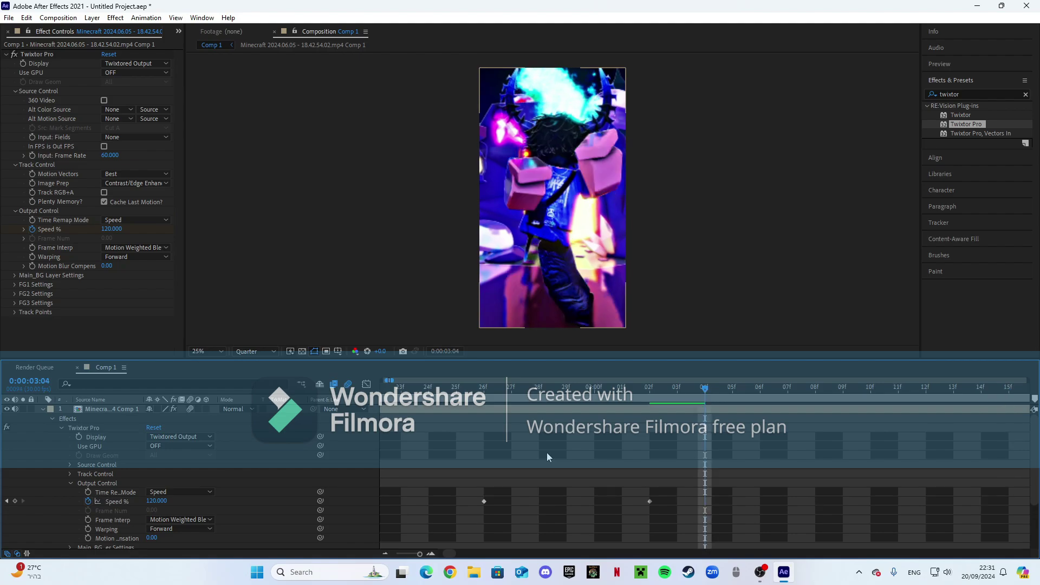
Step: Set Twixtor Pro's Speed % back to 40 at 0:00:03:06
{"action": "left_click", "coordinate": [111, 228]}
{"action": "type", "text": "40"}
{"action": "key", "text": "Return"}
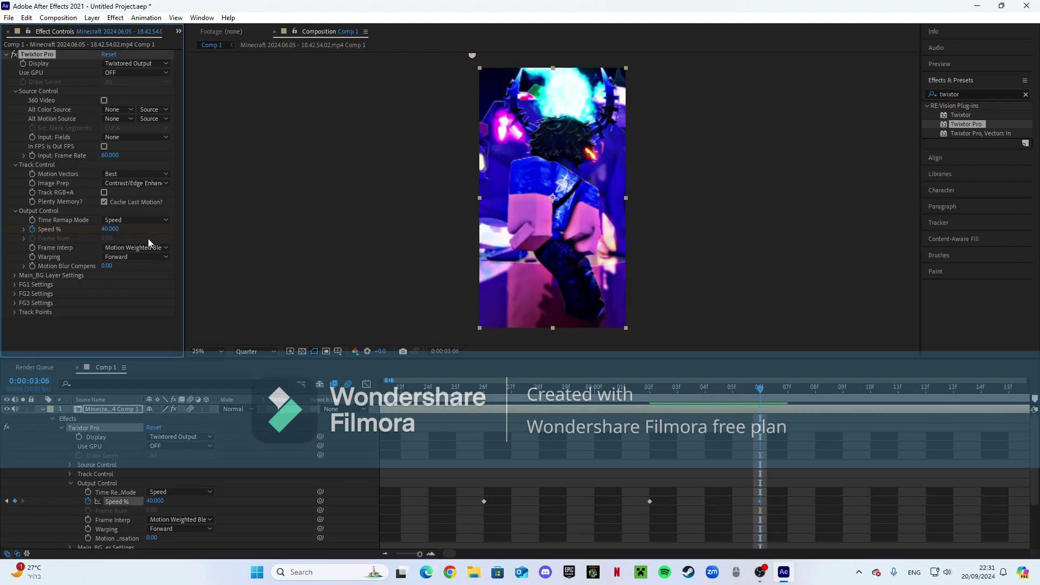
{"action": "left_click_drag", "start_coordinate": [661, 494], "coordinate": [474, 510]}
{"action": "left_click", "coordinate": [491, 466]}
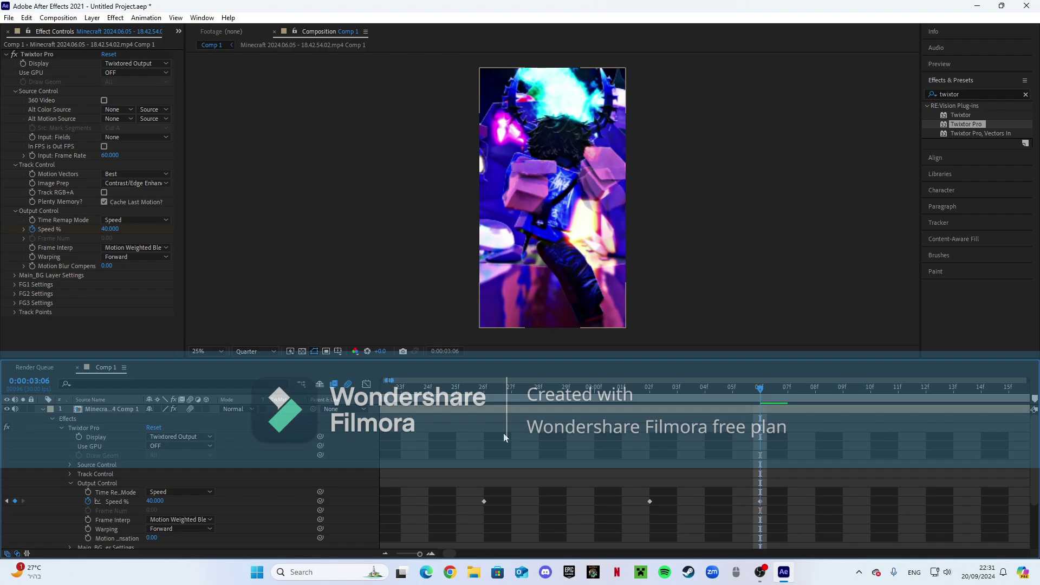
{"action": "left_click_drag", "start_coordinate": [672, 475], "coordinate": [475, 522]}
{"action": "left_click", "coordinate": [497, 470]}
{"action": "left_click_drag", "start_coordinate": [443, 468], "coordinate": [772, 512]}
{"action": "left_click", "coordinate": [761, 466]}
{"action": "left_click_drag", "start_coordinate": [761, 466], "coordinate": [489, 520]}
{"action": "left_click", "coordinate": [505, 474]}
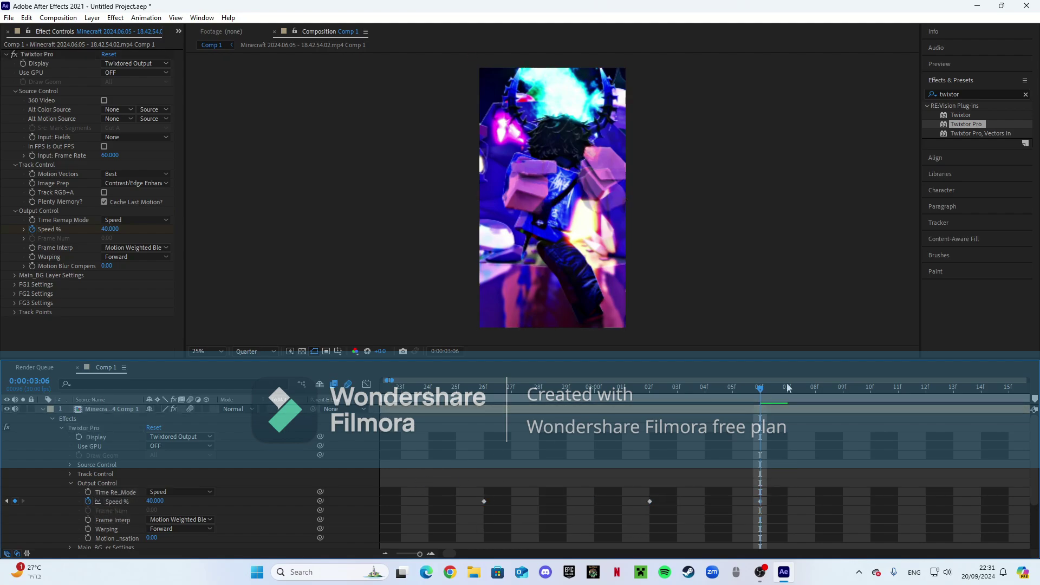
Step: Copy the four Speed % keyframes from 0:00:02:22 to 0:00:03:06
{"action": "key", "text": "minus"}
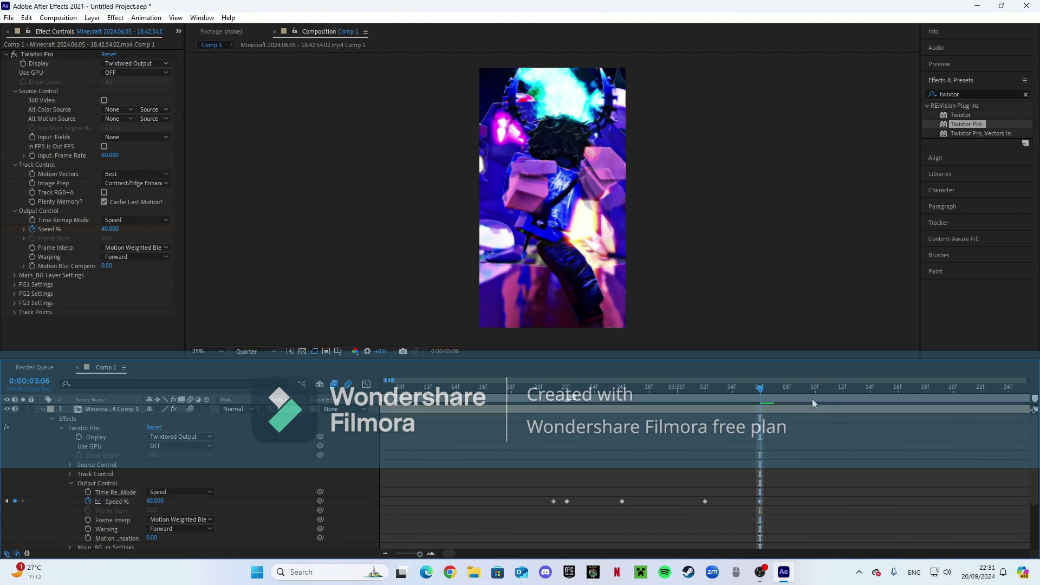
{"action": "left_click_drag", "start_coordinate": [810, 497], "coordinate": [562, 509]}
{"action": "left_click", "coordinate": [618, 473]}
Step: Preview and scrub the clip beyond the last Speed % keyframe, looking for the next moment for the speed ramp
{"action": "left_click_drag", "start_coordinate": [801, 390], "coordinate": [1030, 388]}
{"action": "key", "text": "space"}
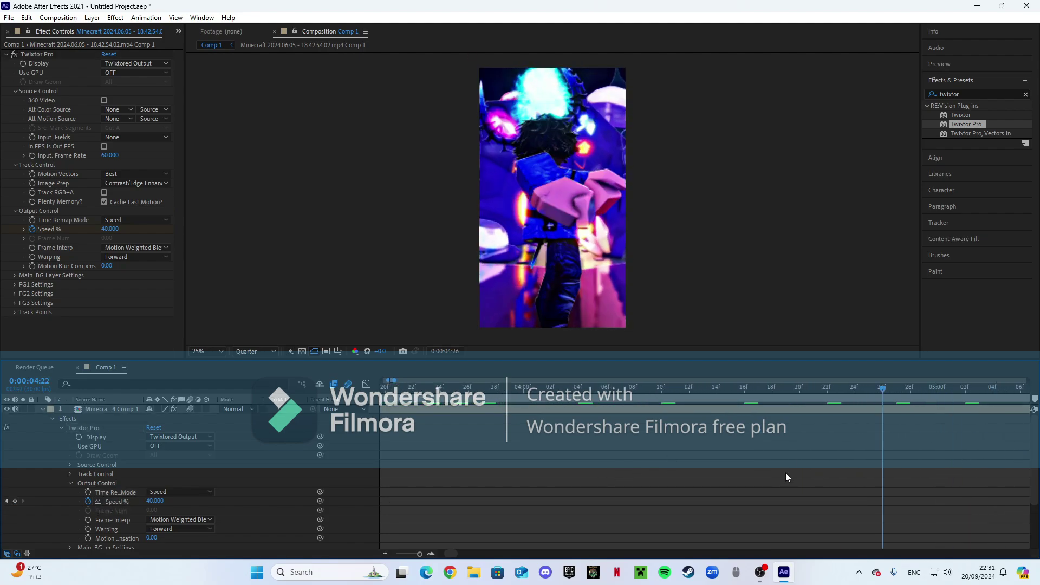
{"action": "key", "text": "space"}
{"action": "left_click", "coordinate": [41, 409]}
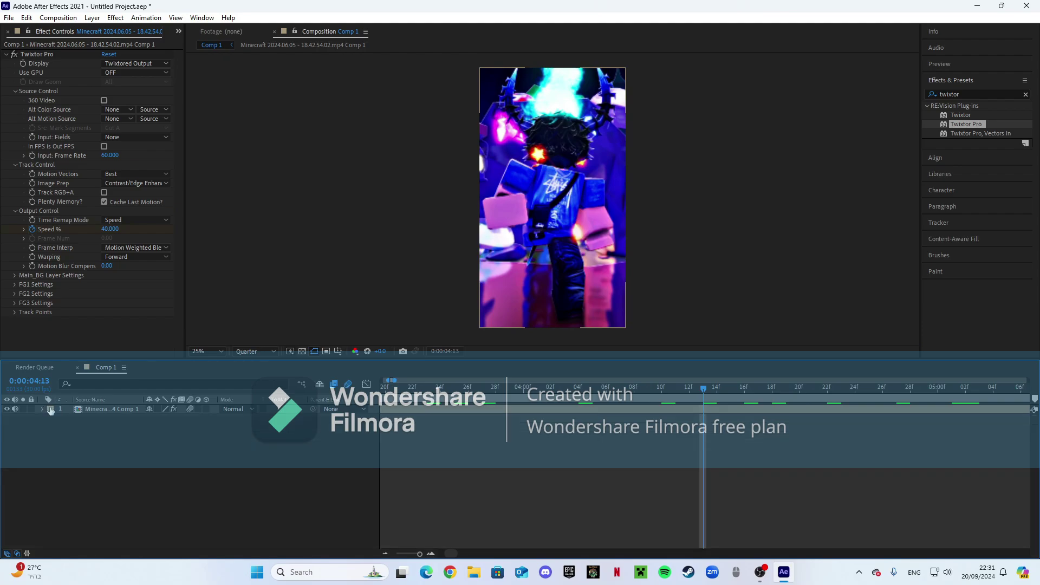
{"action": "left_click", "coordinate": [385, 555]}
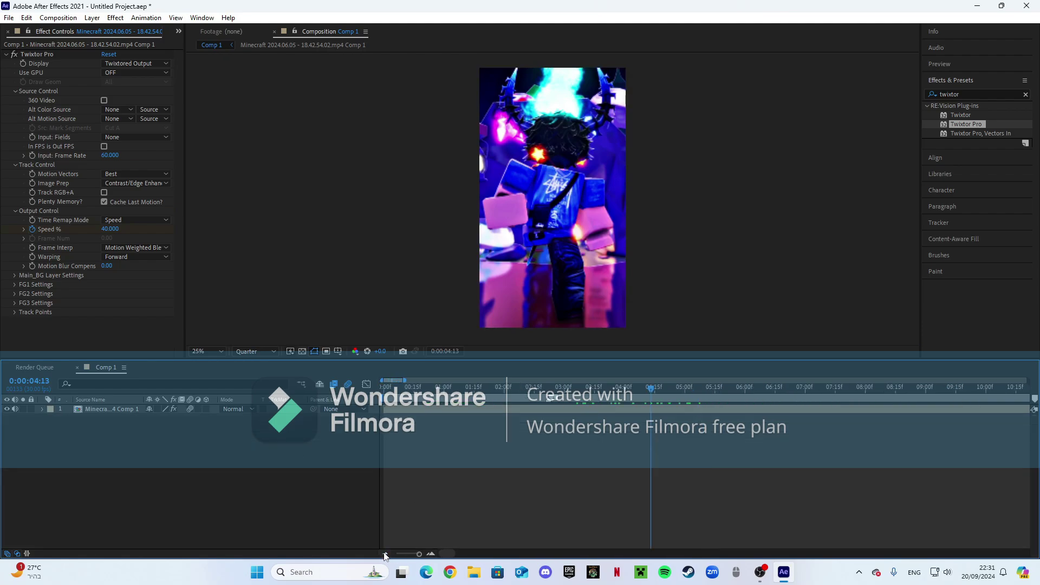
{"action": "left_click", "coordinate": [385, 554]}
{"action": "left_click", "coordinate": [385, 554]}
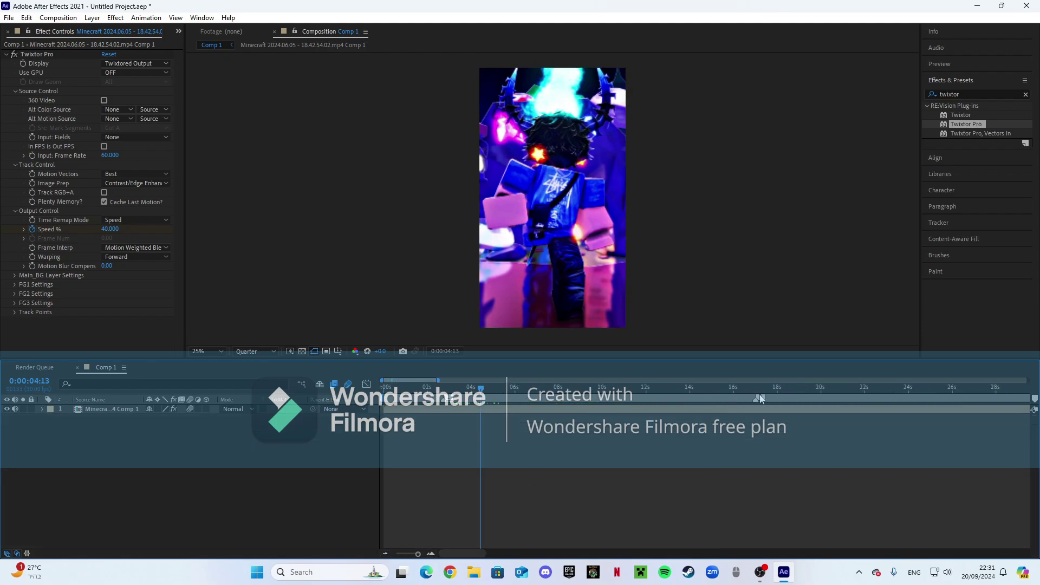
{"action": "left_click", "coordinate": [559, 398]}
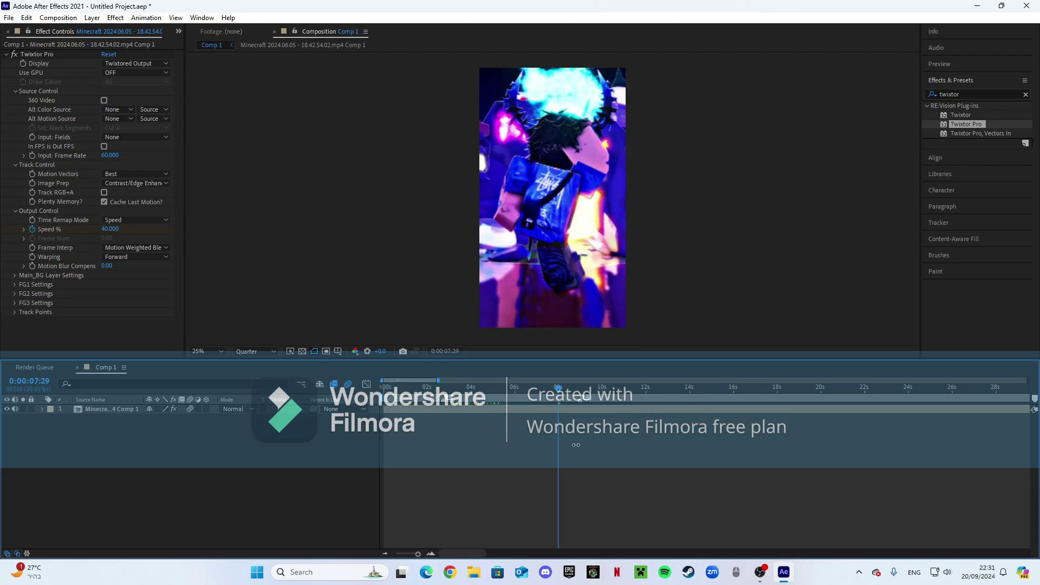
{"action": "left_click", "coordinate": [562, 409]}
Step: Paste the copied Speed % keyframes onto the Minecraft layer at 0:00:04:20
{"action": "left_click", "coordinate": [42, 409]}
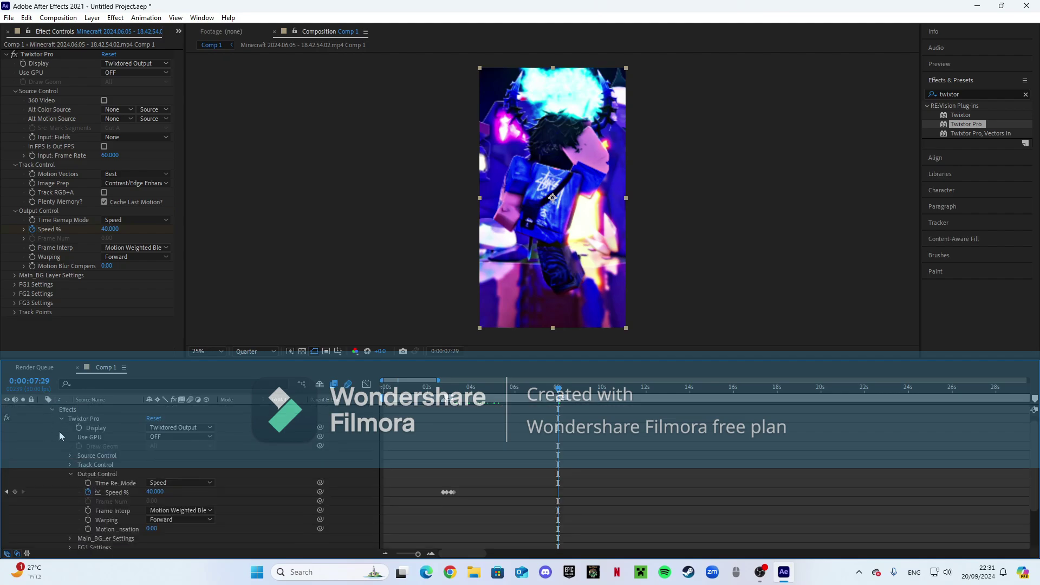
{"action": "scroll", "coordinate": [545, 464], "scroll_direction": "up", "scroll_amount": 1}
{"action": "left_click", "coordinate": [490, 395]}
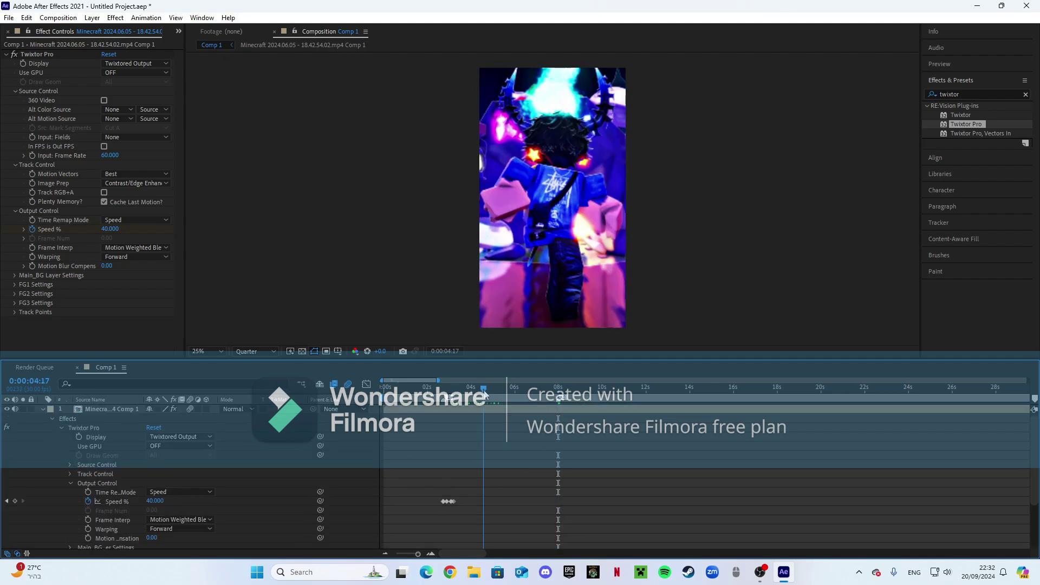
{"action": "left_click_drag", "start_coordinate": [489, 395], "coordinate": [486, 423]}
{"action": "key", "text": "ctrl+v"}
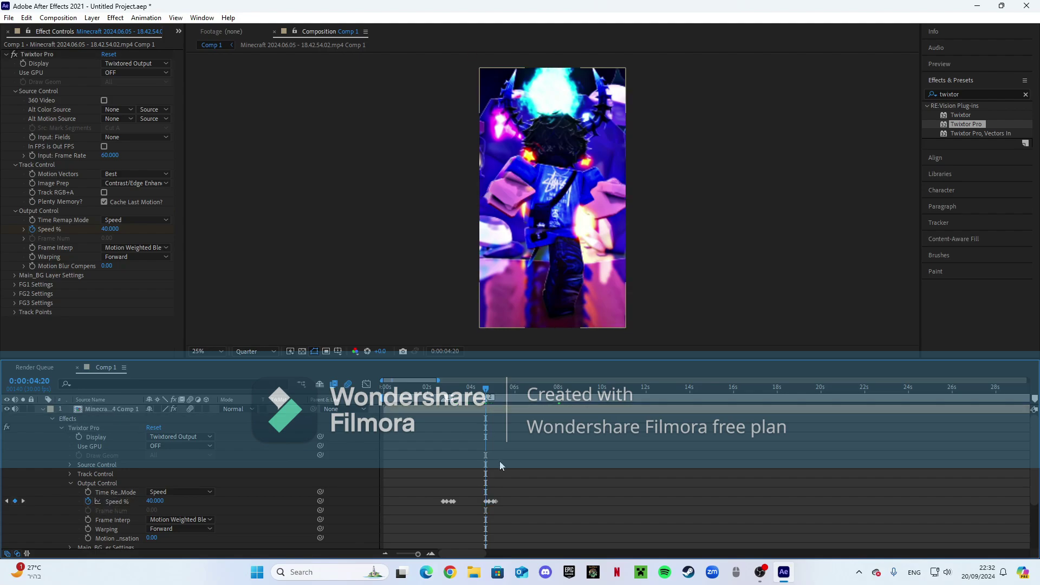
Step: Play back the composition from about two seconds to review both Twixtor speed ramps
{"action": "left_click", "coordinate": [448, 392]}
{"action": "key", "text": "space"}
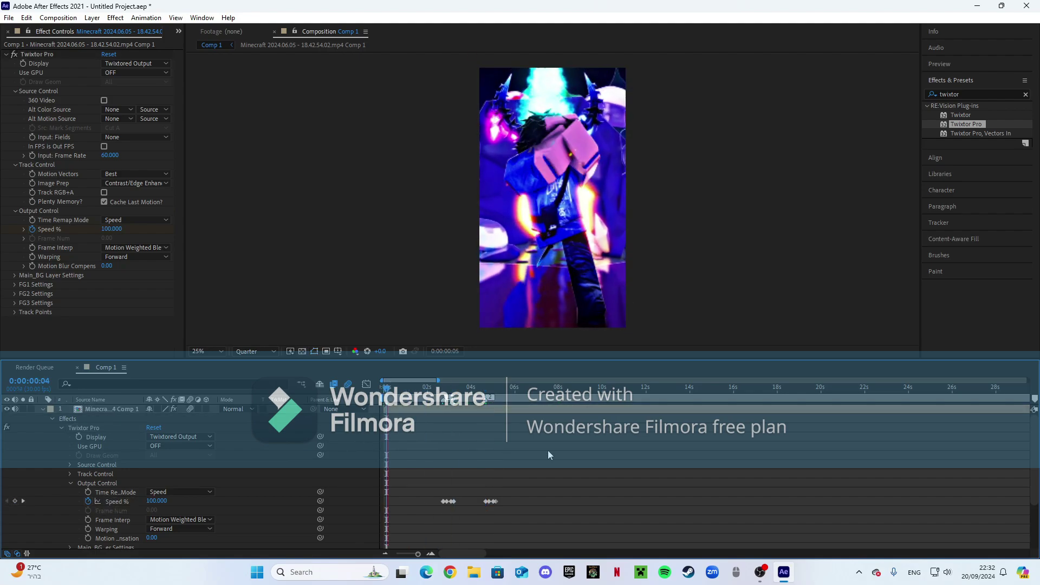
{"action": "left_click", "coordinate": [425, 391]}
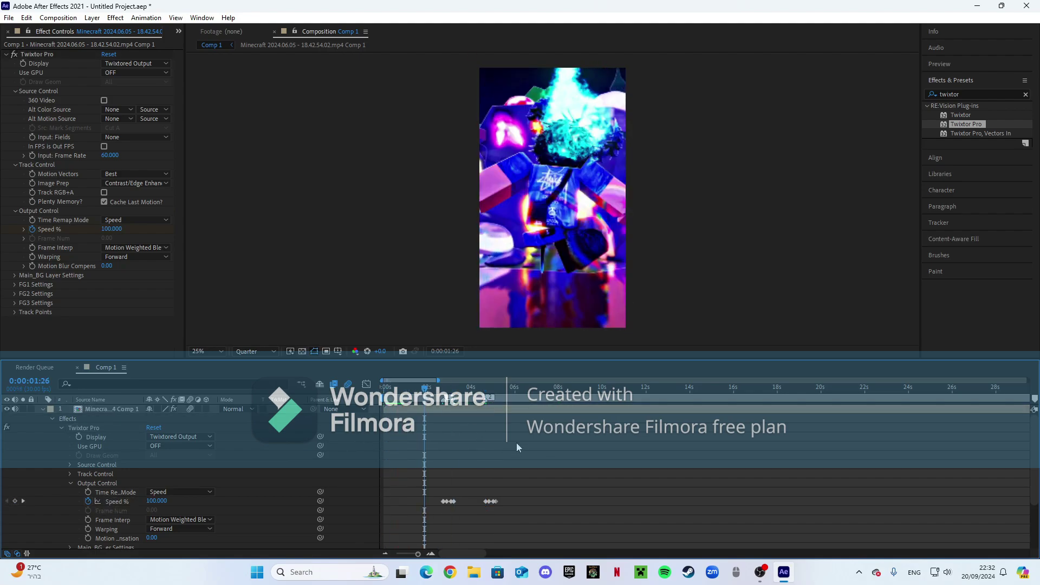
{"action": "key", "text": "space"}
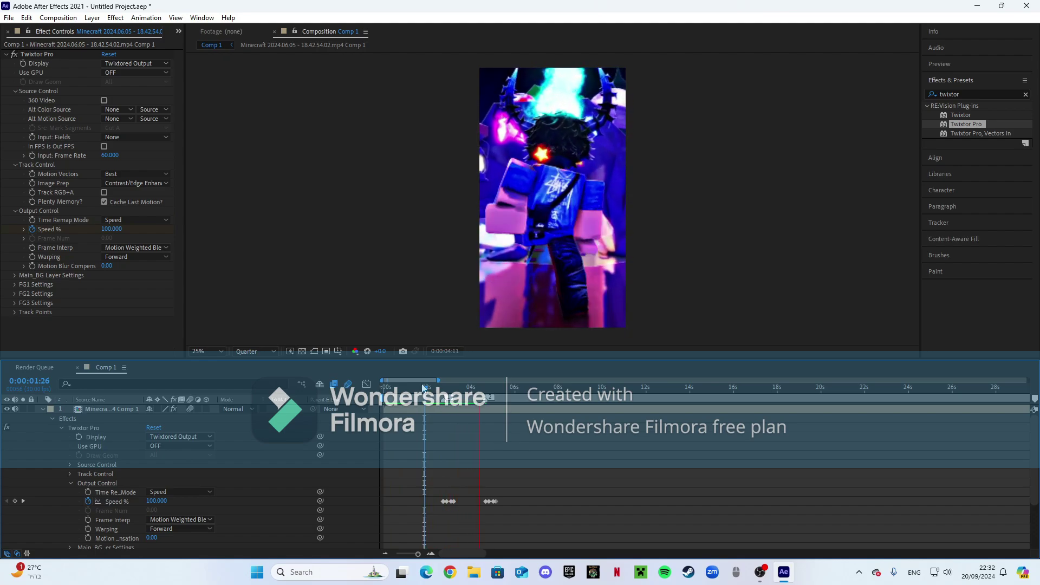
{"action": "left_click", "coordinate": [427, 388]}
{"action": "left_click_drag", "start_coordinate": [428, 388], "coordinate": [431, 388]}
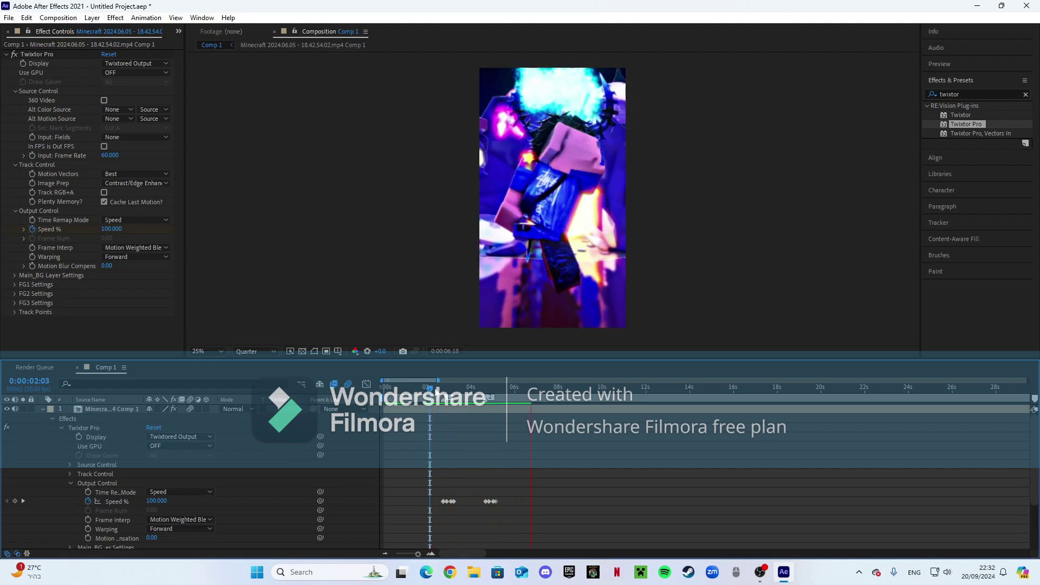
{"action": "left_click_drag", "start_coordinate": [434, 389], "coordinate": [411, 451]}
{"action": "left_click_drag", "start_coordinate": [384, 468], "coordinate": [444, 475]}
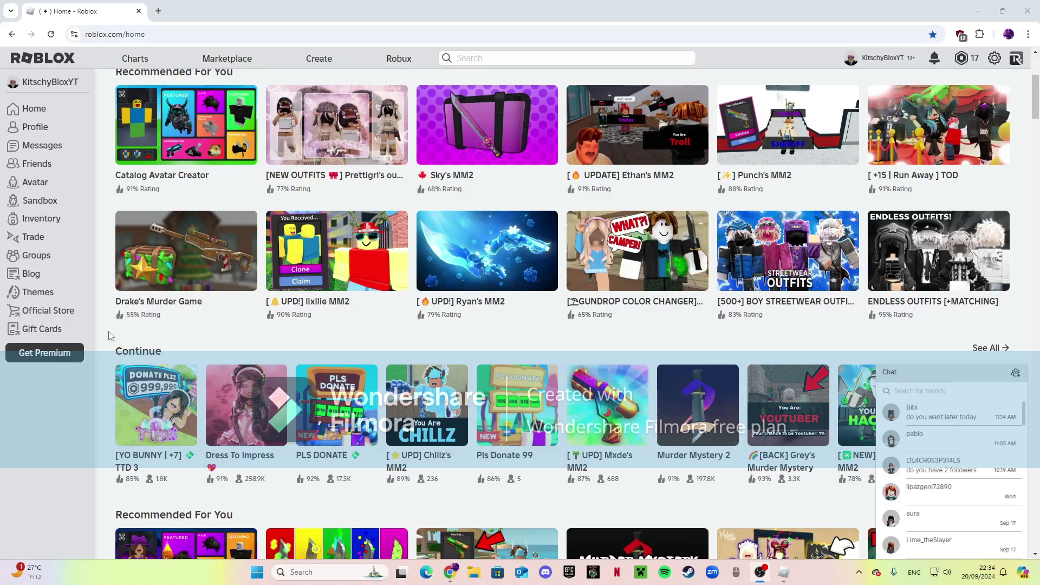
Step: Switch to Roblox in Chrome, open the avatar editor's Characters creations and browse the saved characters
{"action": "left_click", "coordinate": [31, 180]}
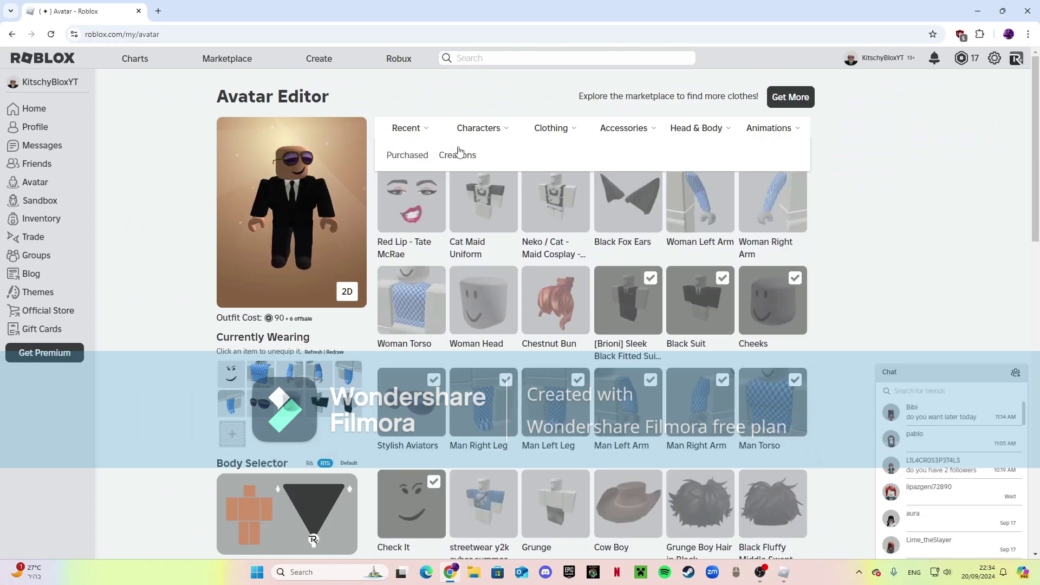
{"action": "left_click", "coordinate": [458, 155]}
{"action": "scroll", "coordinate": [448, 178], "scroll_direction": "down", "scroll_amount": 5}
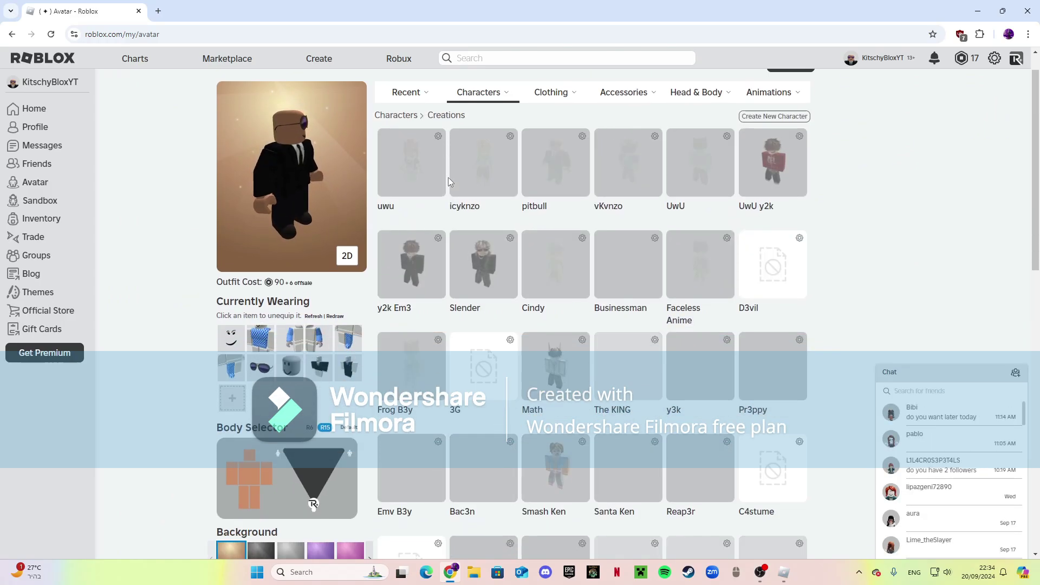
Step: Look through the saved characters and the current avatar preview, and show all recent avatar items
{"action": "scroll", "coordinate": [447, 179], "scroll_direction": "up", "scroll_amount": 4}
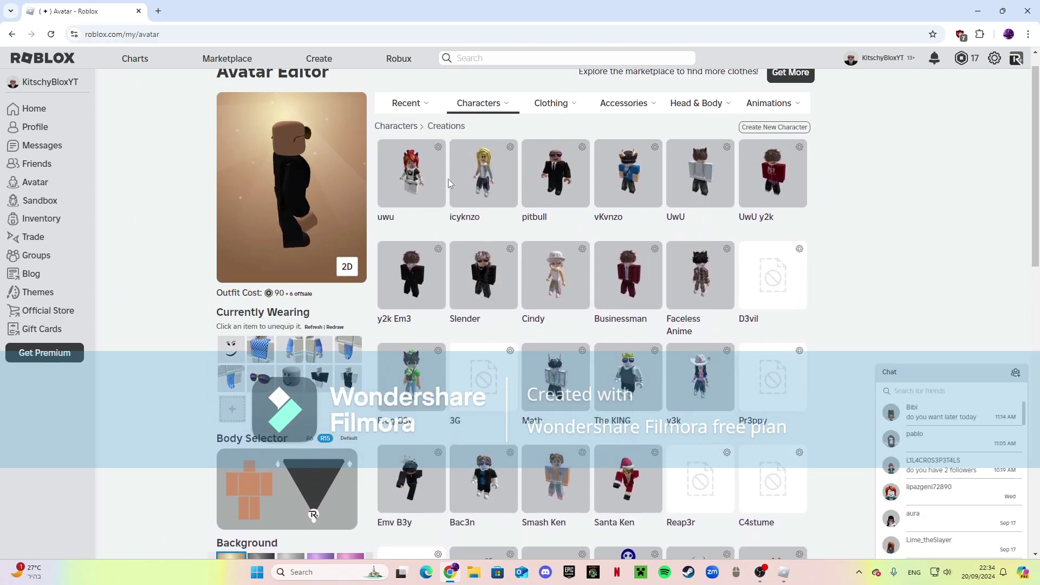
{"action": "scroll", "coordinate": [448, 179], "scroll_direction": "down", "scroll_amount": 2}
{"action": "scroll", "coordinate": [448, 179], "scroll_direction": "down", "scroll_amount": 5}
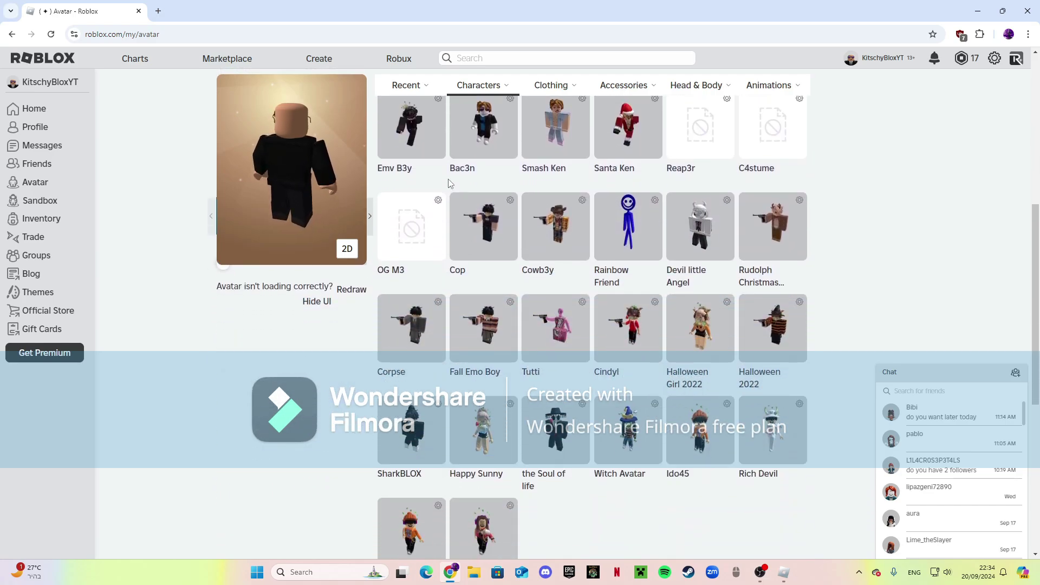
{"action": "scroll", "coordinate": [447, 178], "scroll_direction": "up", "scroll_amount": 8}
{"action": "scroll", "coordinate": [447, 179], "scroll_direction": "down", "scroll_amount": 1}
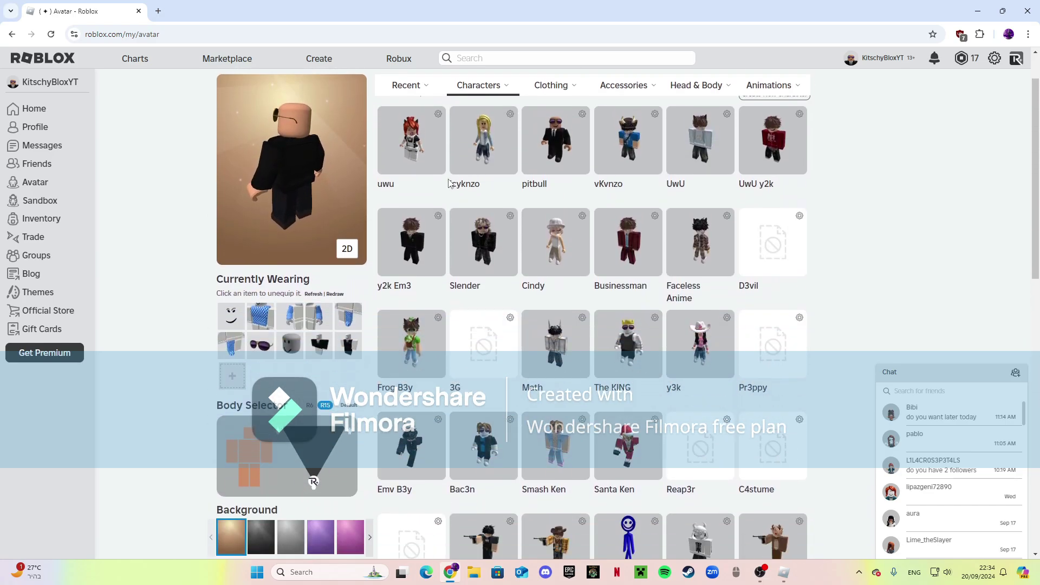
{"action": "scroll", "coordinate": [448, 180], "scroll_direction": "up", "scroll_amount": 1}
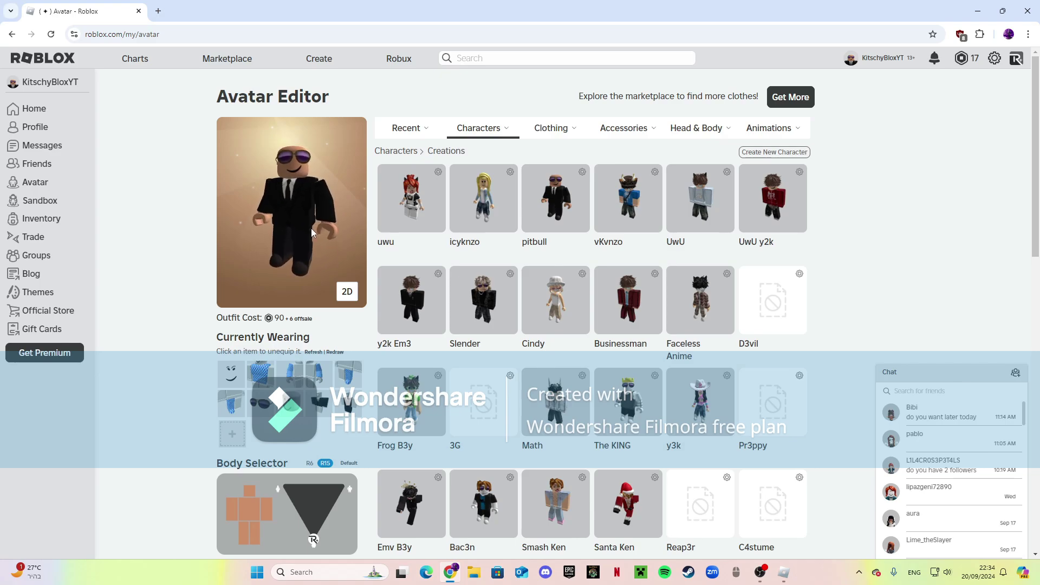
{"action": "scroll", "coordinate": [770, 214], "scroll_direction": "down", "scroll_amount": 5}
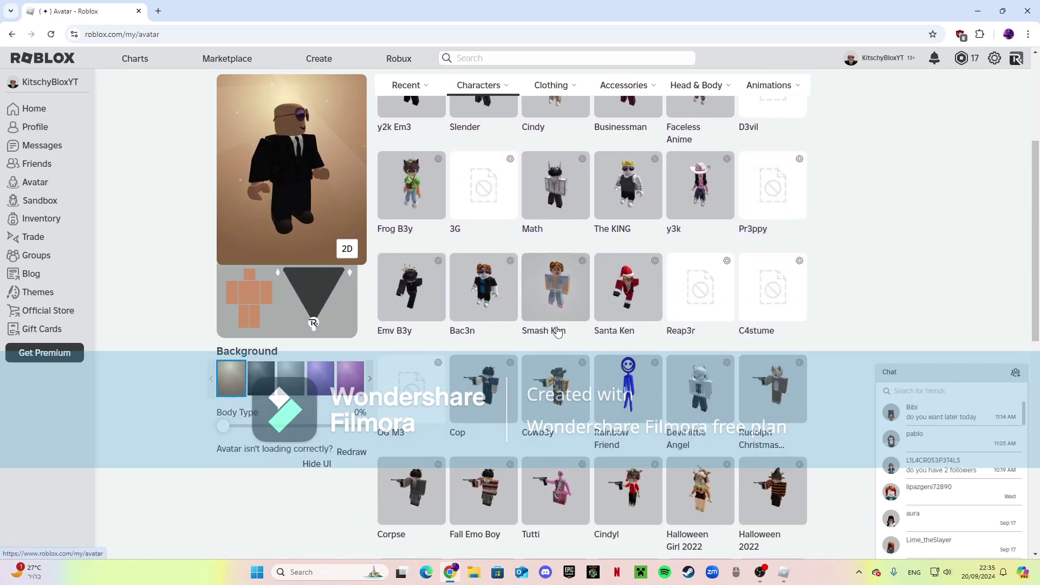
{"action": "scroll", "coordinate": [529, 339], "scroll_direction": "up", "scroll_amount": 3}
{"action": "scroll", "coordinate": [529, 339], "scroll_direction": "up", "scroll_amount": 2}
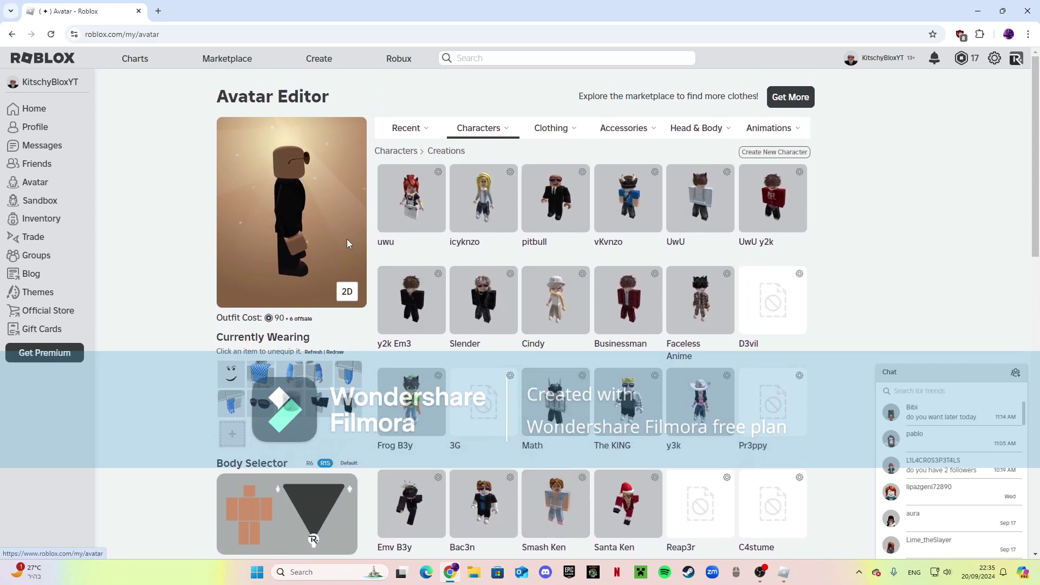
{"action": "mouse_move", "coordinate": [407, 128]}
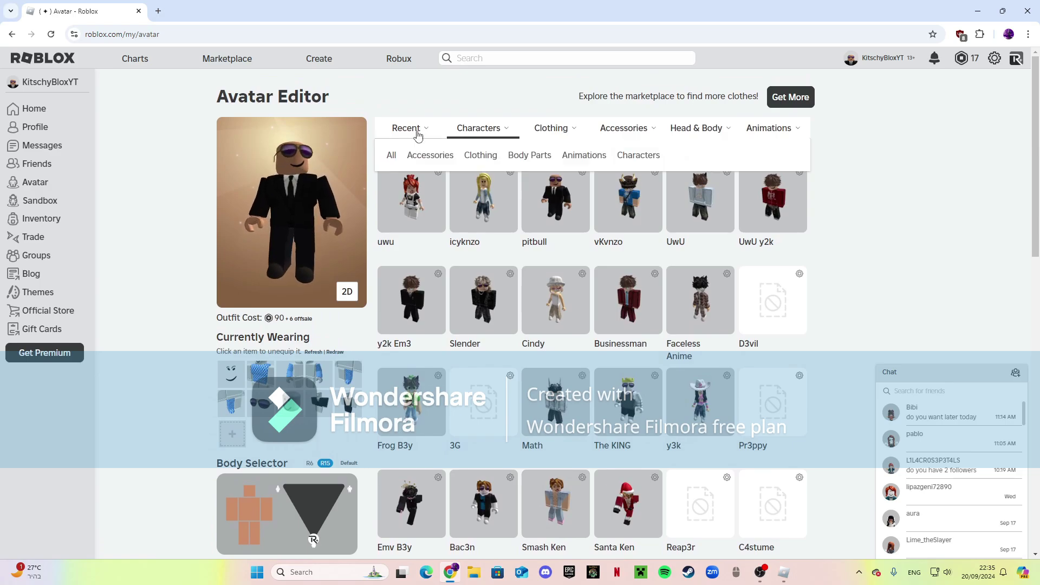
{"action": "left_click", "coordinate": [390, 154]}
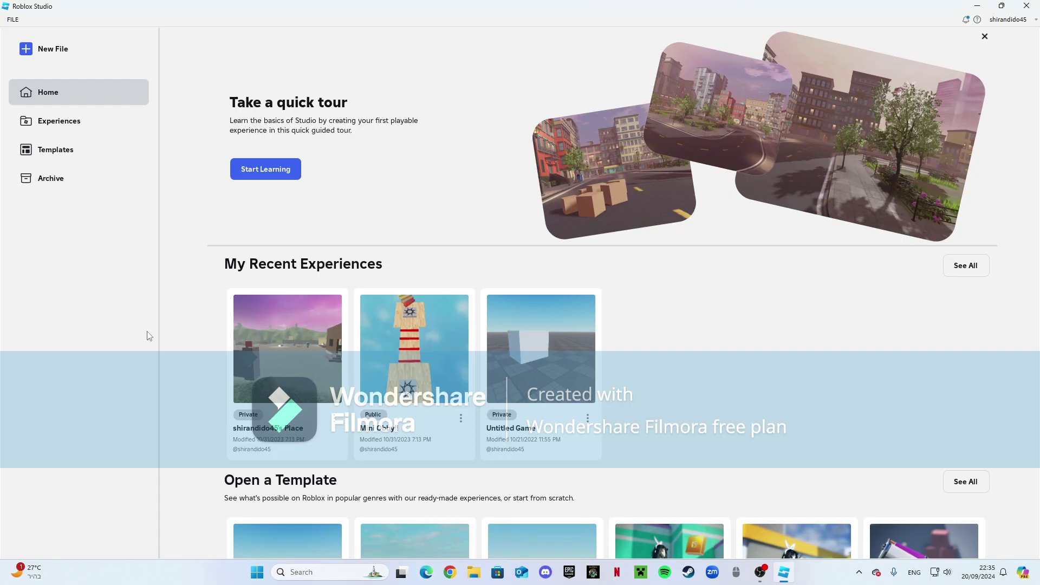
Step: Switch to Roblox Studio, look over its recent experiences and templates, and search Windows for "roblox"
{"action": "scroll", "coordinate": [189, 317], "scroll_direction": "down", "scroll_amount": 3}
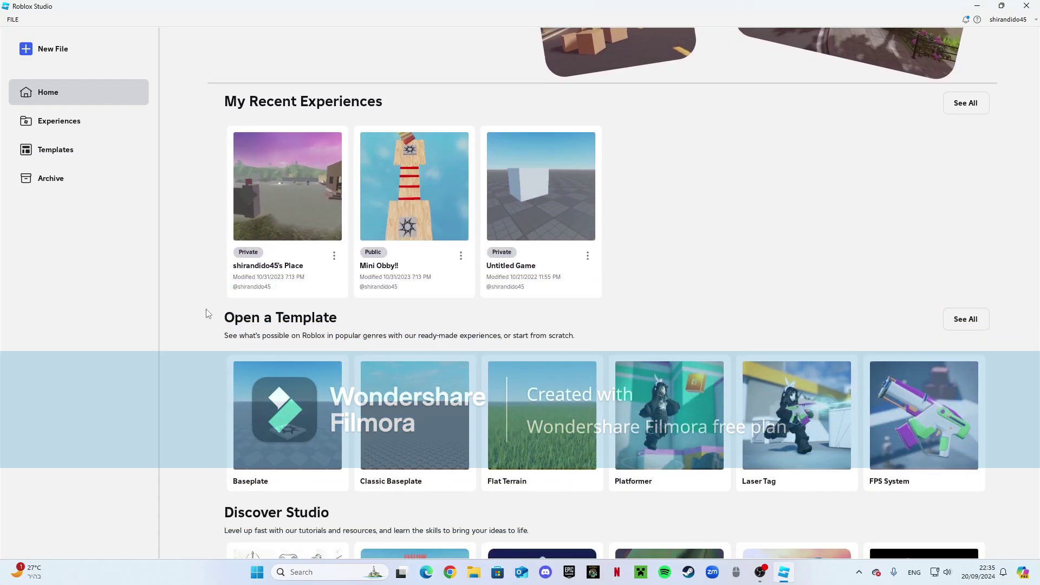
{"action": "scroll", "coordinate": [233, 293], "scroll_direction": "up", "scroll_amount": 3}
{"action": "scroll", "coordinate": [272, 241], "scroll_direction": "down", "scroll_amount": 3}
{"action": "scroll", "coordinate": [272, 244], "scroll_direction": "up", "scroll_amount": 2}
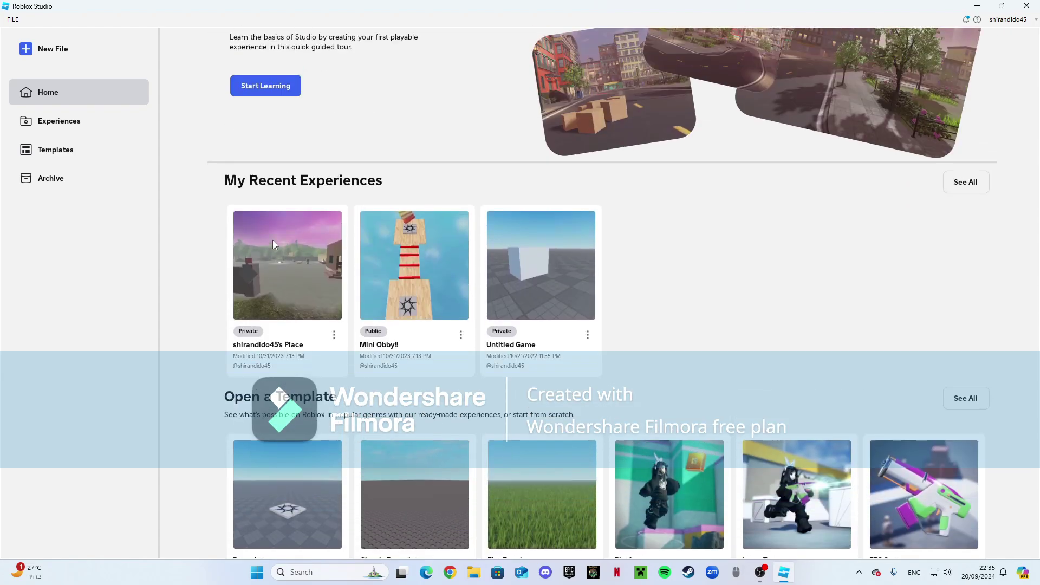
{"action": "scroll", "coordinate": [274, 244], "scroll_direction": "up", "scroll_amount": 2}
{"action": "key", "text": "super"}
{"action": "type", "text": "roblox"}
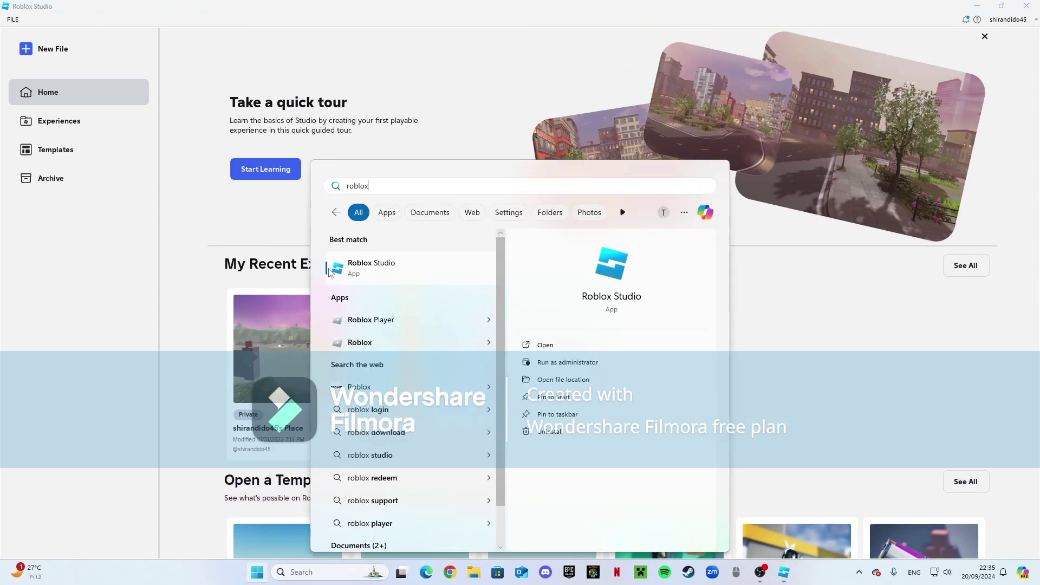
{"action": "key", "text": "Escape"}
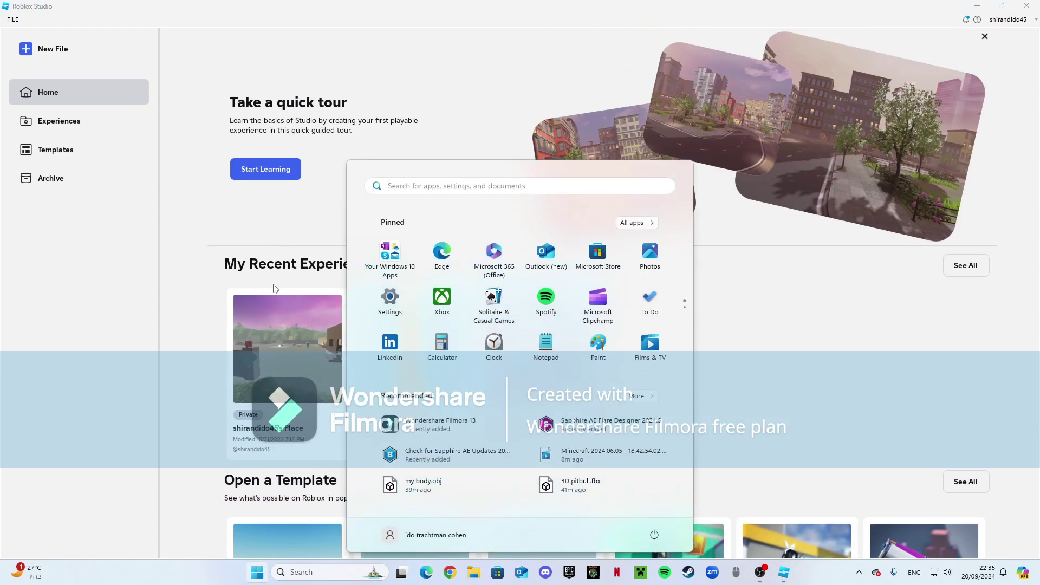
{"action": "key", "text": "Escape"}
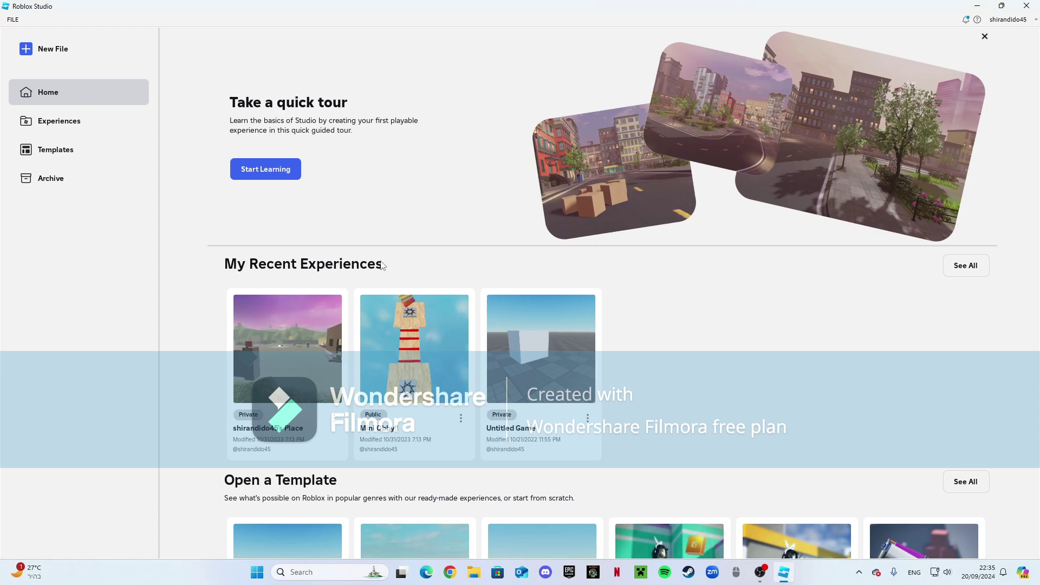
Step: Create a place from the Baseplate template and open the Load Character plugin
{"action": "scroll", "coordinate": [382, 265], "scroll_direction": "down", "scroll_amount": 5}
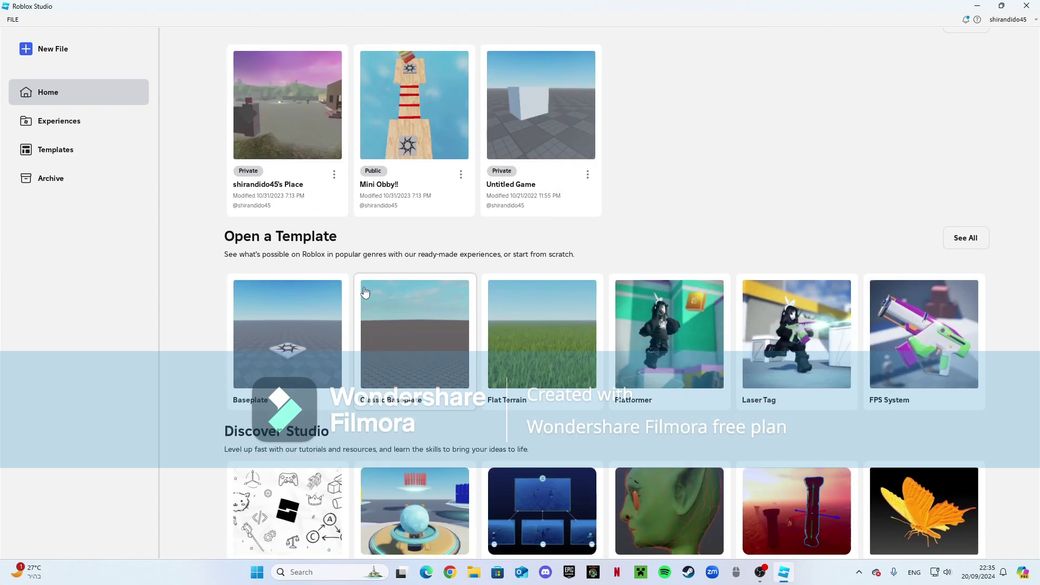
{"action": "left_click", "coordinate": [283, 342]}
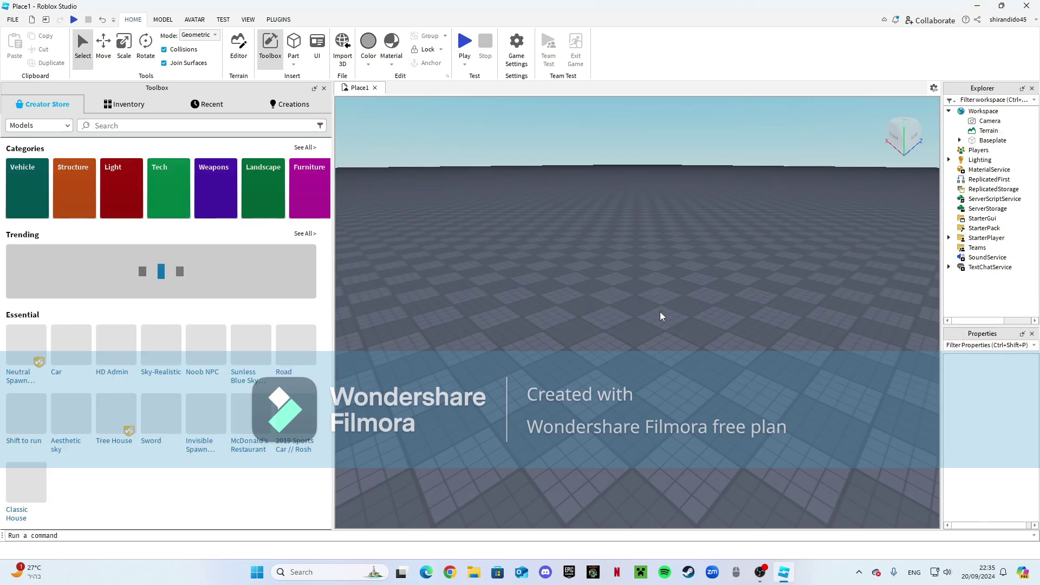
{"action": "left_click", "coordinate": [282, 18]}
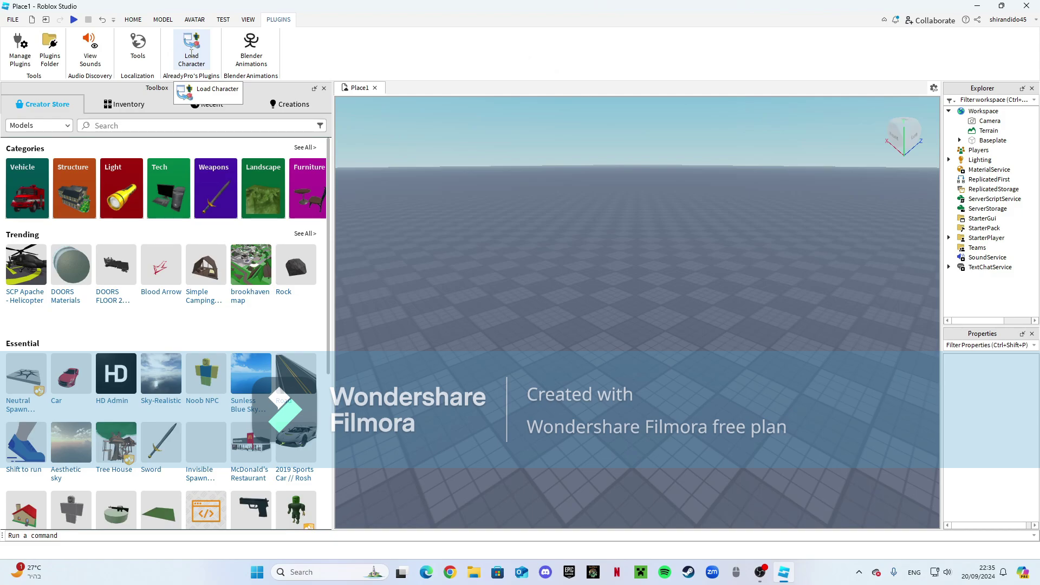
{"action": "left_click", "coordinate": [196, 52]}
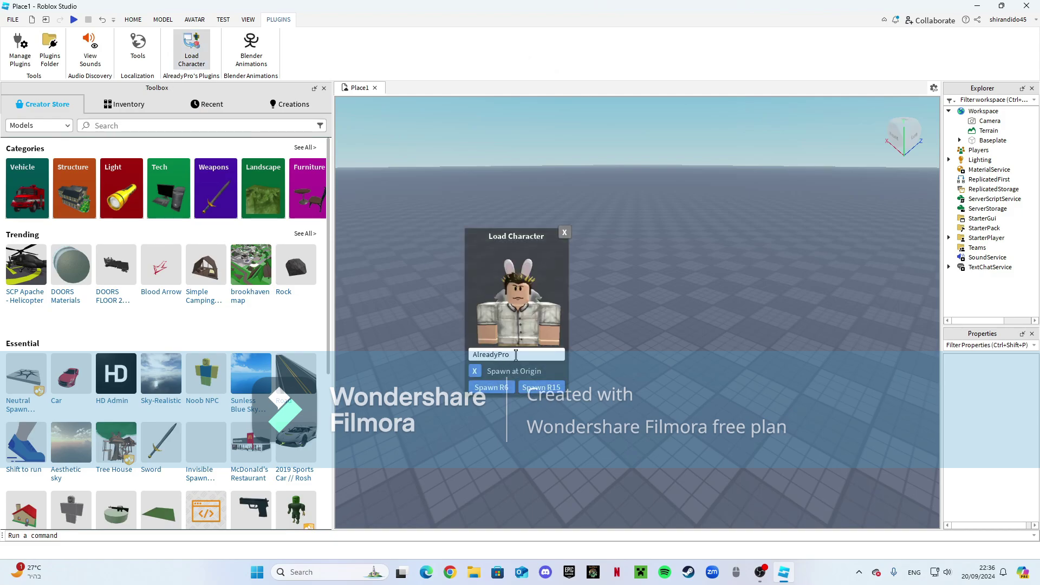
Step: Enter the account's username in Load Character, spawn its R15 avatar on the baseplate and close the plugin window
{"action": "left_click_drag", "start_coordinate": [514, 355], "coordinate": [472, 365]}
{"action": "type", "text": "shirandido"}
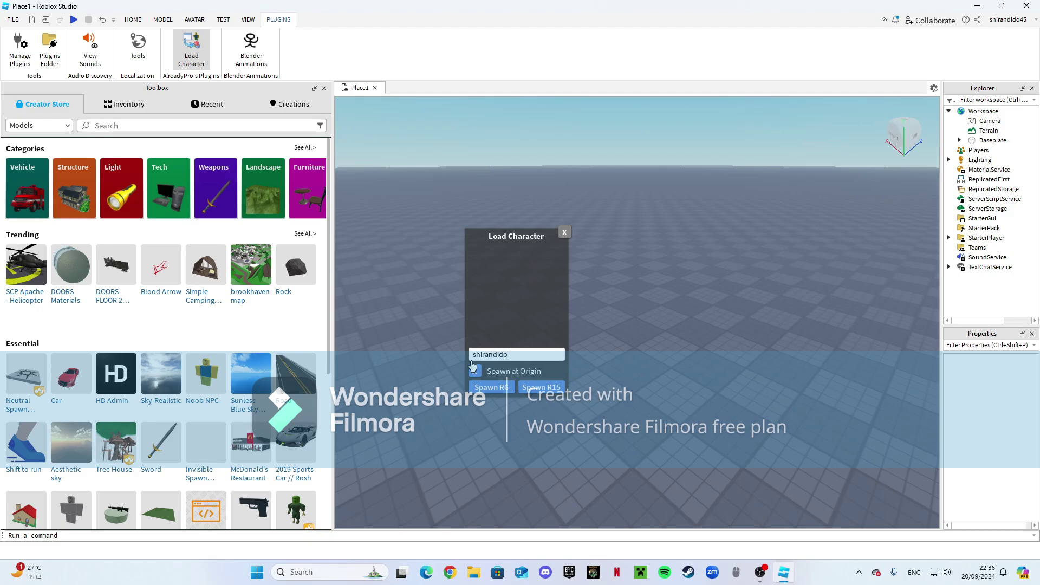
{"action": "type", "text": "45"}
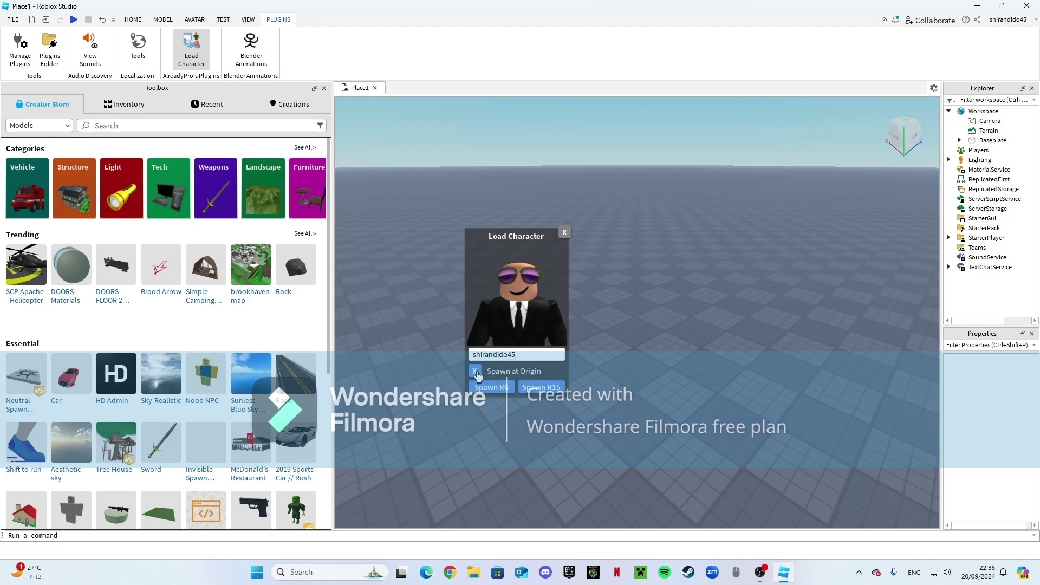
{"action": "left_click", "coordinate": [476, 373]}
{"action": "left_click", "coordinate": [564, 233]}
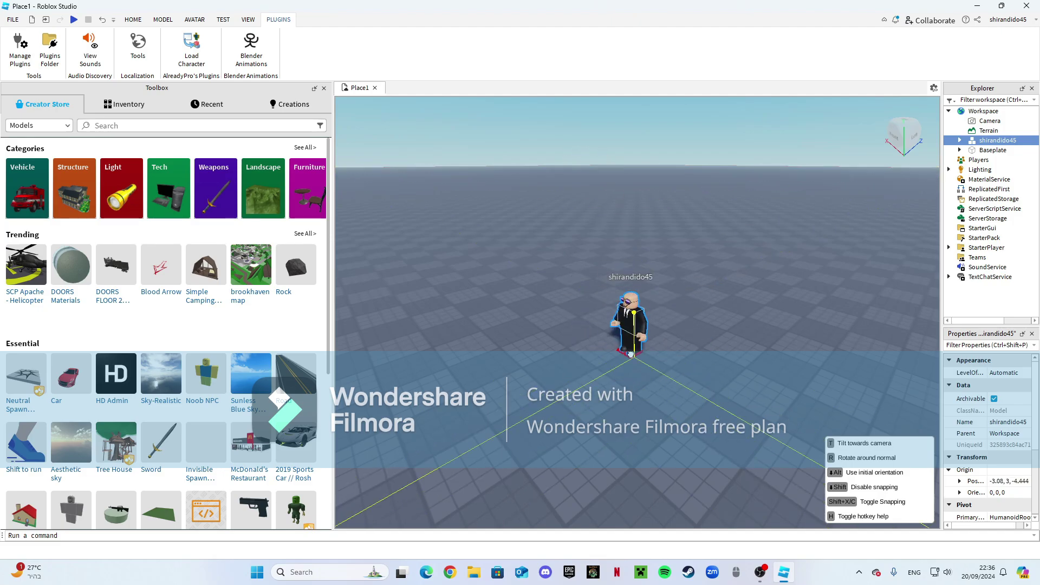
Step: Open the Animation Editor, choose the spawned avatar as the rig and create an animation named Untitled Animation Clip
{"action": "left_click", "coordinate": [628, 325]}
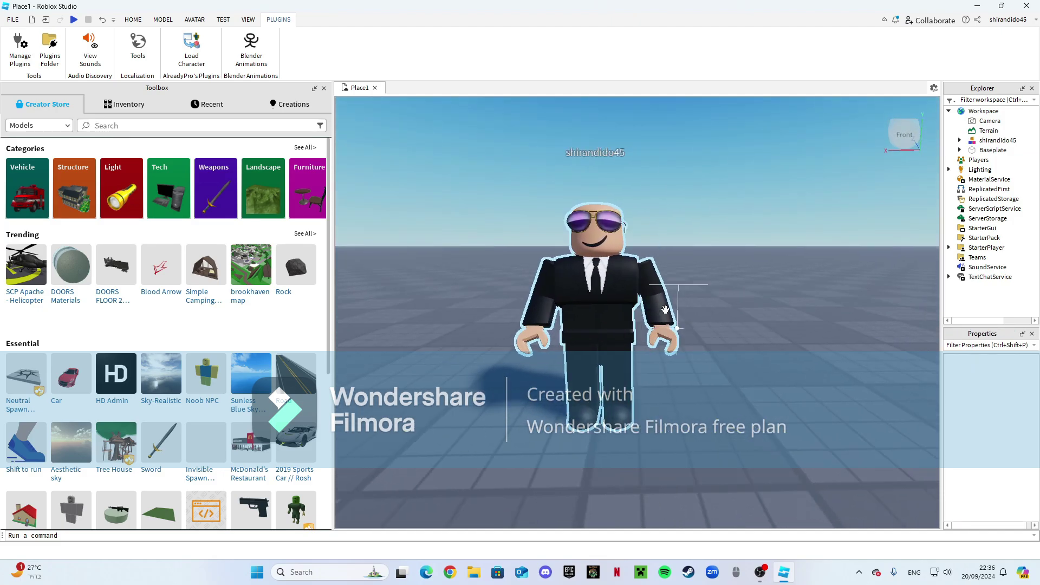
{"action": "scroll", "coordinate": [666, 315], "scroll_direction": "up", "scroll_amount": 3}
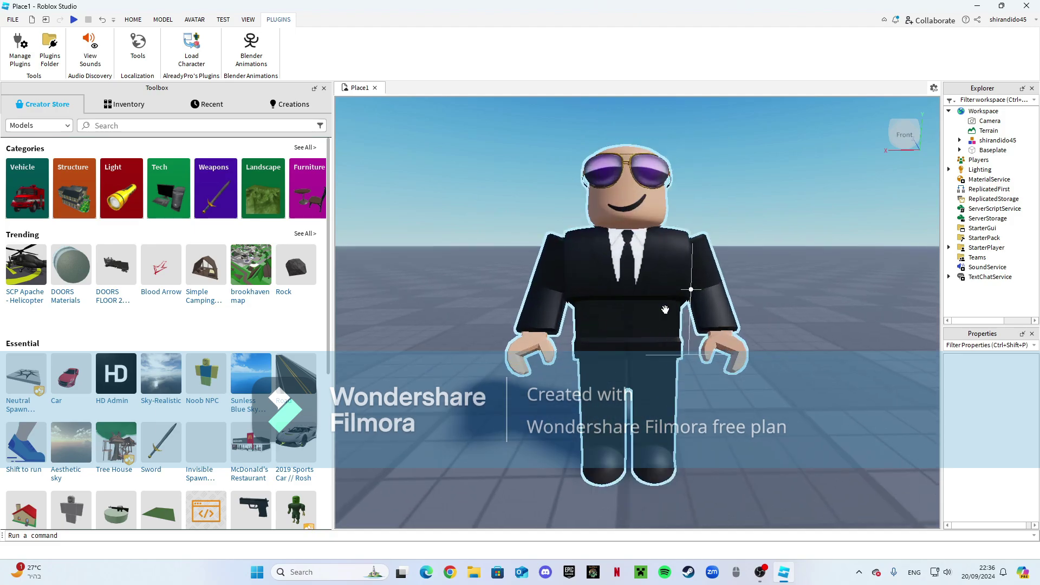
{"action": "scroll", "coordinate": [673, 305], "scroll_direction": "down", "scroll_amount": 3}
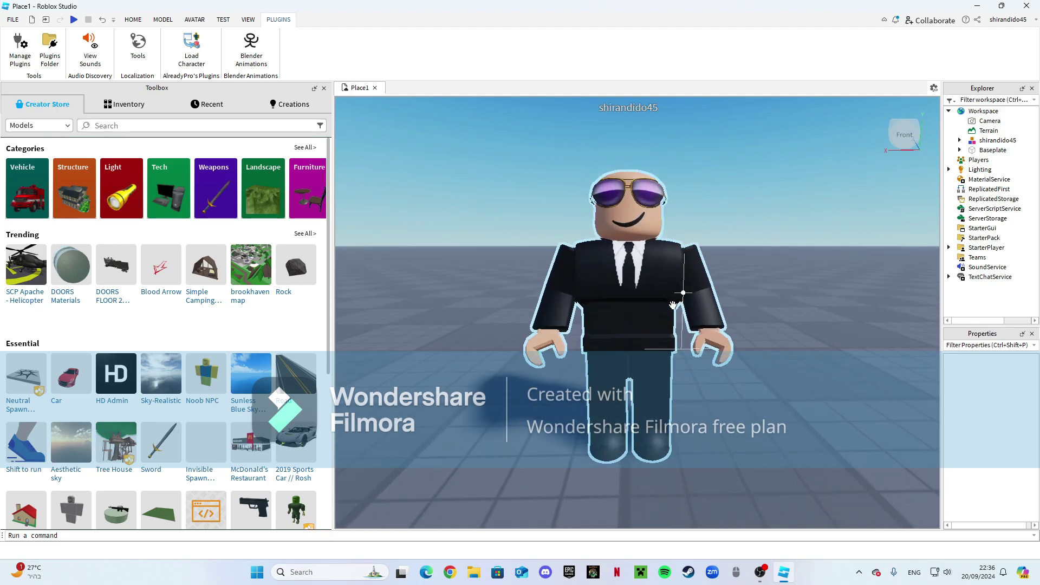
{"action": "scroll", "coordinate": [672, 305], "scroll_direction": "up", "scroll_amount": 1}
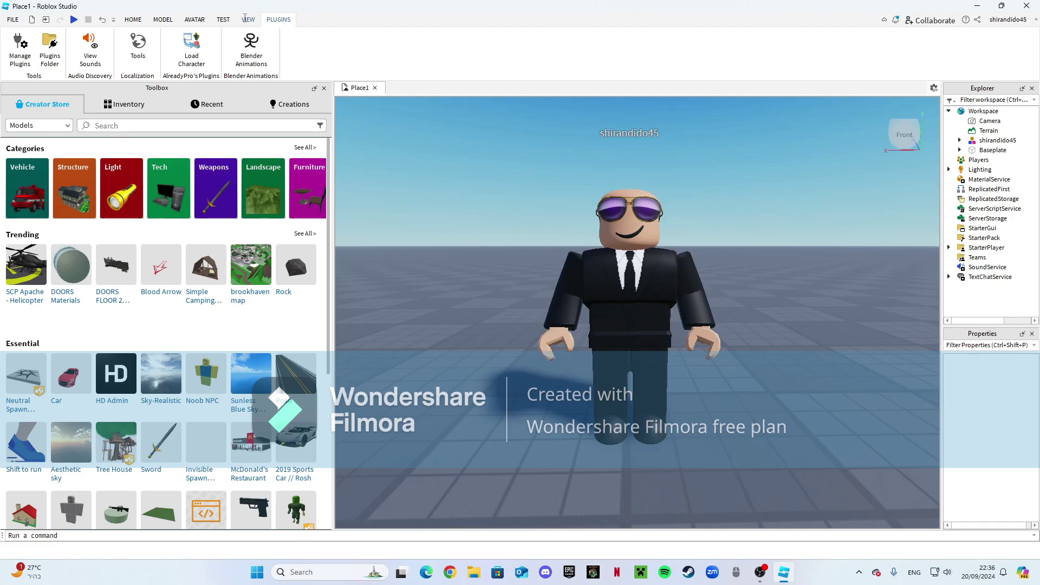
{"action": "left_click", "coordinate": [194, 19]}
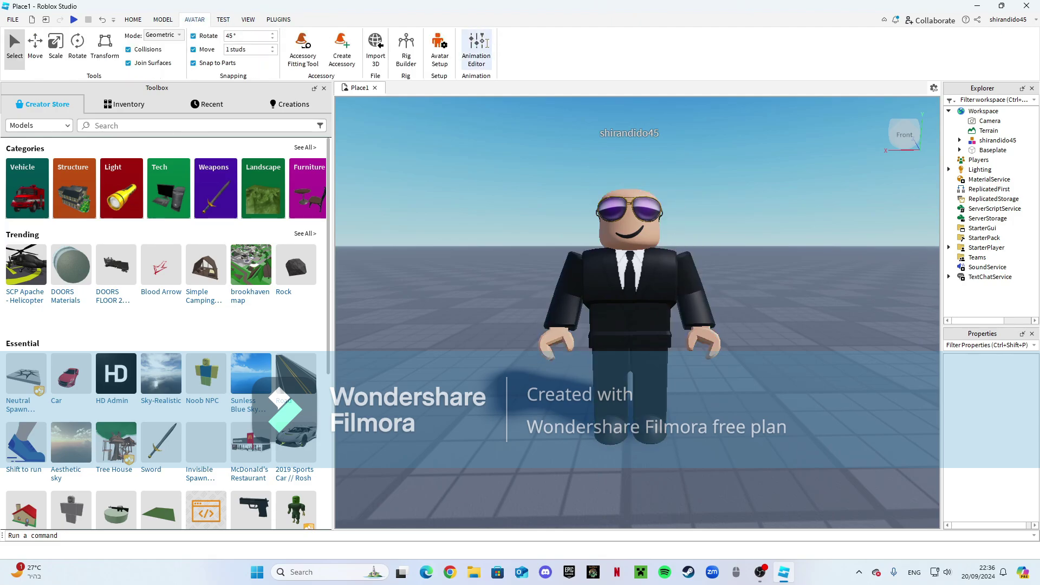
{"action": "left_click", "coordinate": [477, 49]}
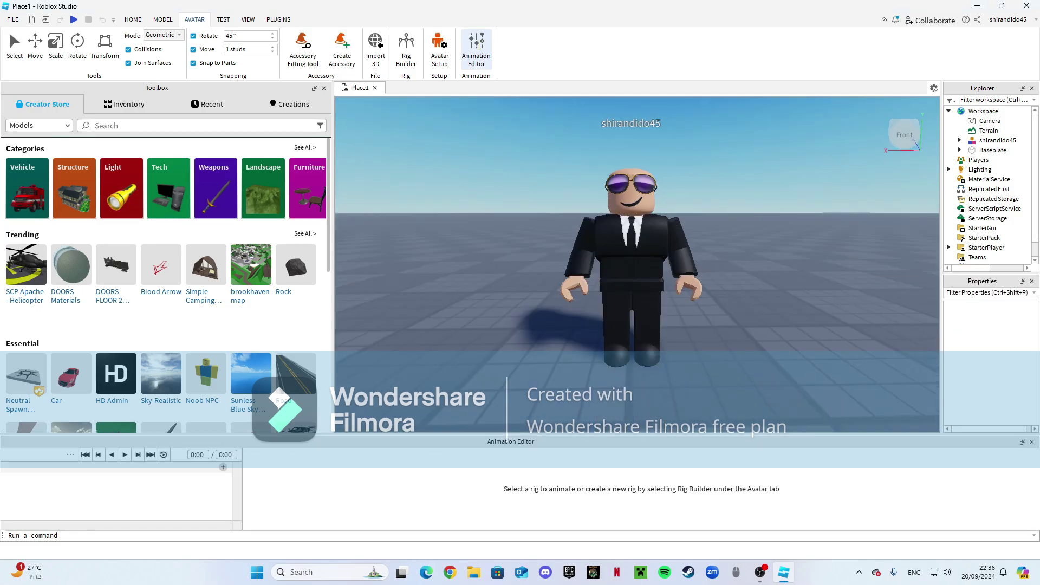
{"action": "left_click", "coordinate": [622, 250]}
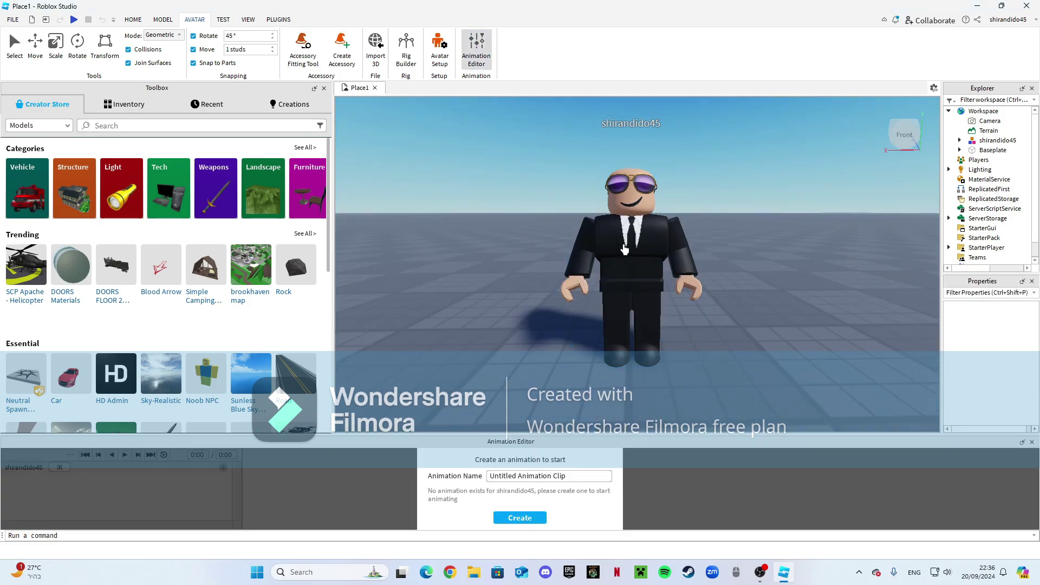
{"action": "left_click", "coordinate": [520, 518]}
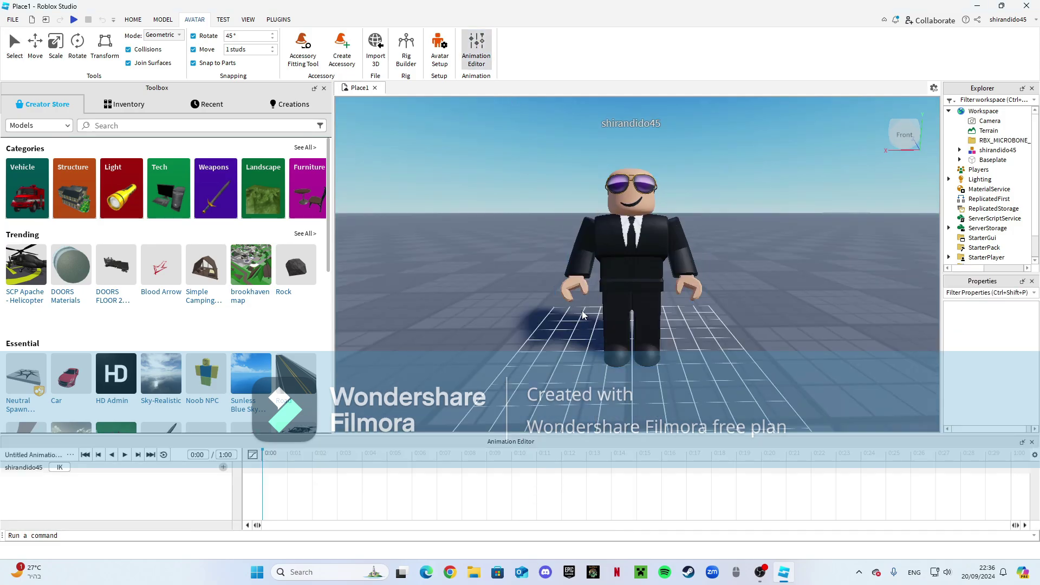
Step: Pose the avatar at 0:00 by rotating the right upper arm, raising the left upper arm outward and swinging the left upper leg back 45°
{"action": "left_click", "coordinate": [582, 242]}
{"action": "left_click_drag", "start_coordinate": [581, 193], "coordinate": [594, 158]}
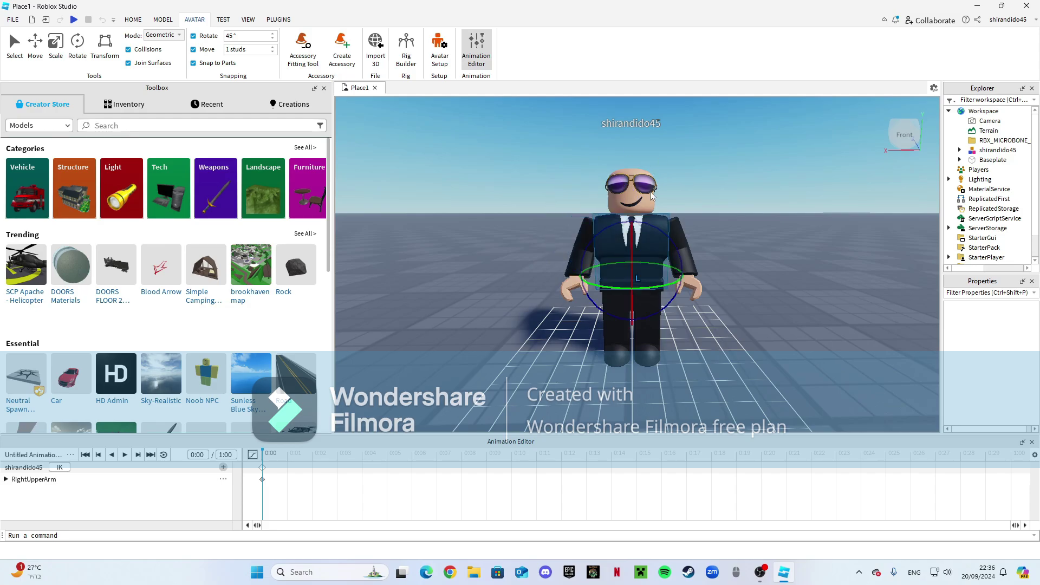
{"action": "left_click", "coordinate": [681, 227]}
{"action": "left_click_drag", "start_coordinate": [699, 184], "coordinate": [629, 179]}
{"action": "left_click", "coordinate": [610, 335]}
{"action": "left_click", "coordinate": [639, 251]}
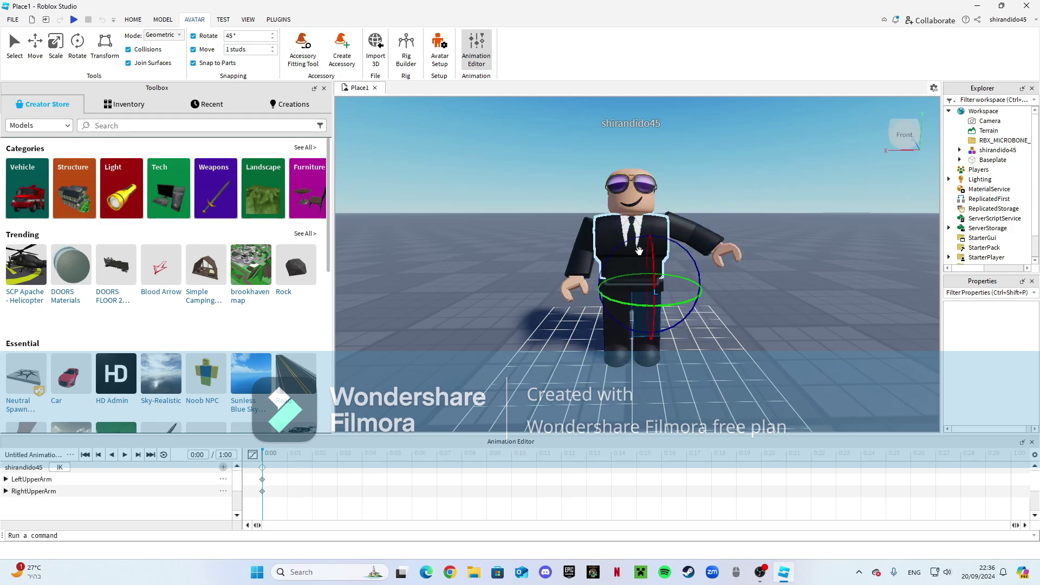
{"action": "left_click_drag", "start_coordinate": [646, 246], "coordinate": [656, 268]}
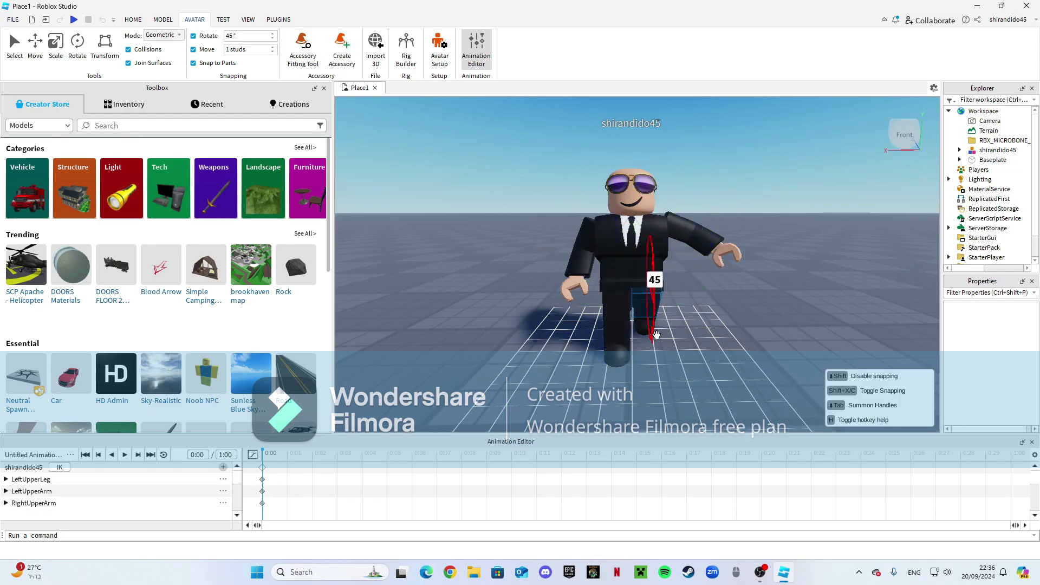
{"action": "left_click", "coordinate": [721, 293]}
Step: Check the pose from slightly different angles and leave animation editing for the model tools
{"action": "key", "text": "w"}
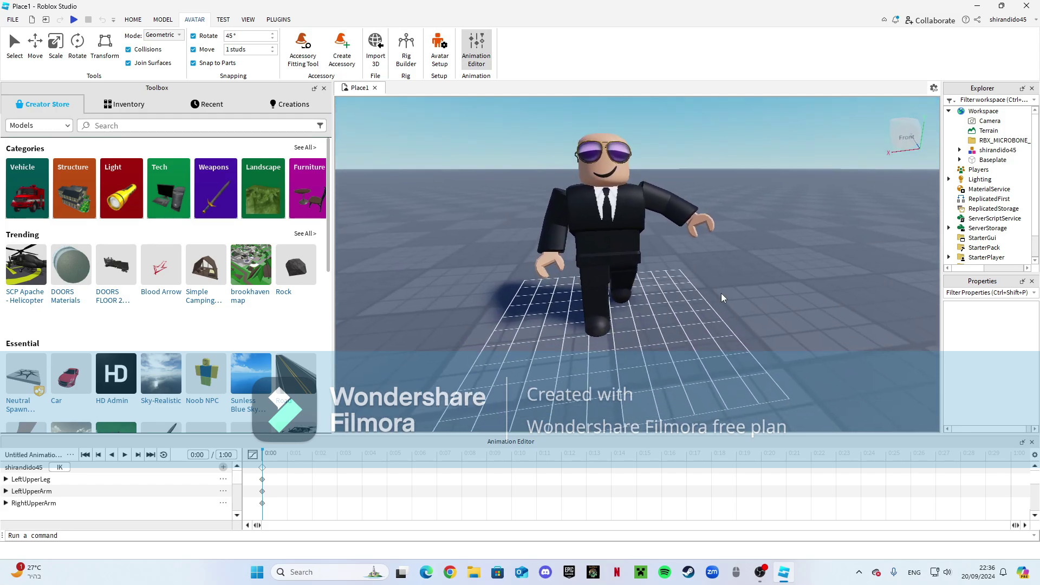
{"action": "right_click", "coordinate": [720, 293]}
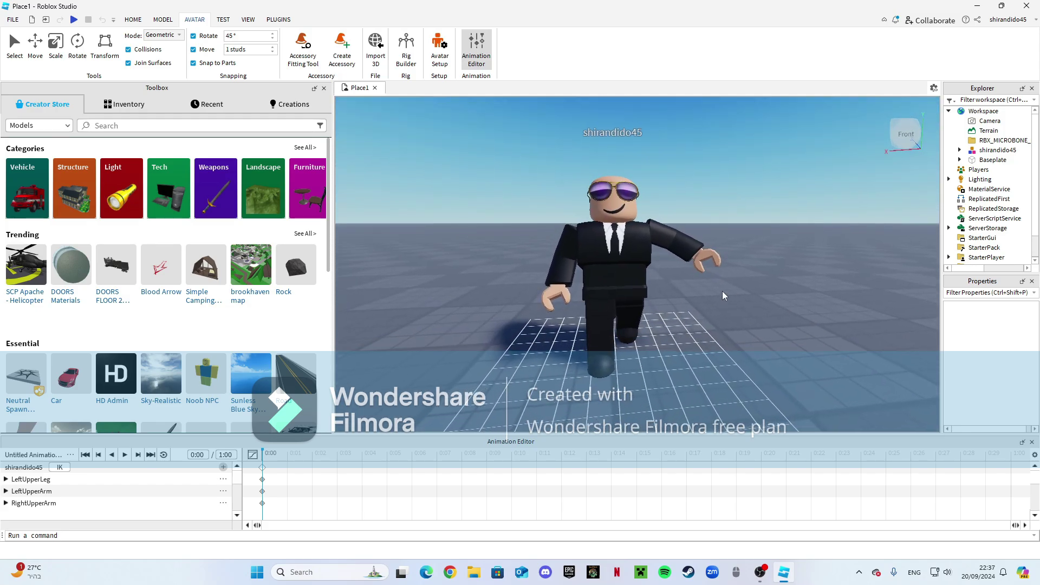
{"action": "left_click", "coordinate": [163, 20]}
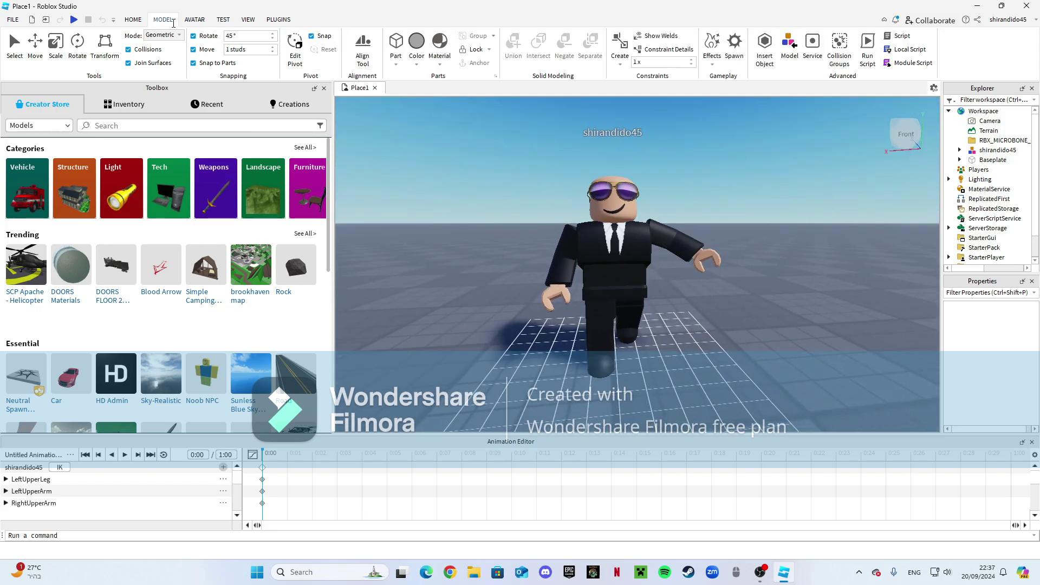
{"action": "left_click", "coordinate": [676, 241]}
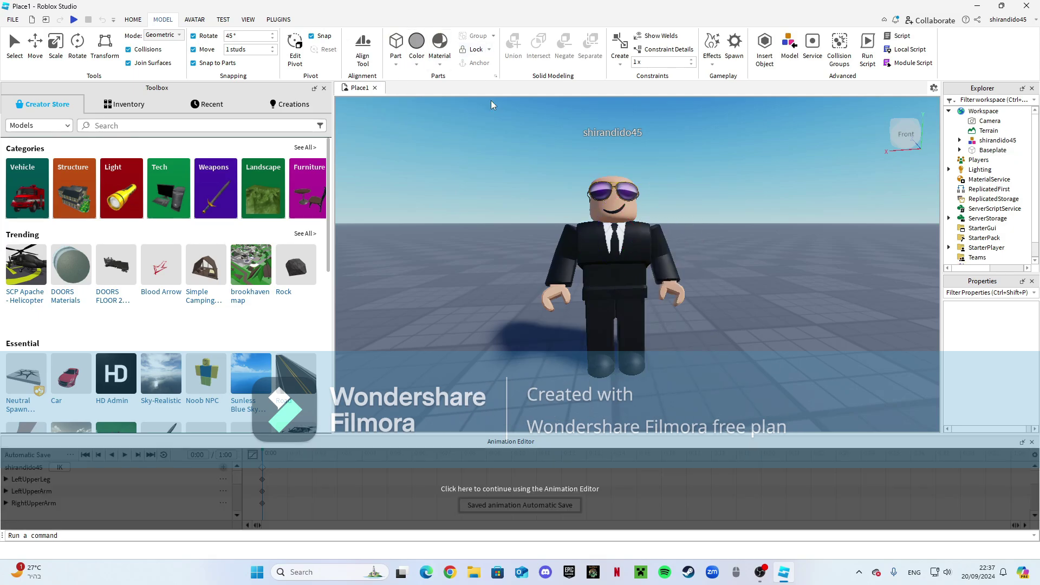
Step: Resume editing the animation so the avatar stands in its posed state in the viewport
{"action": "left_click", "coordinate": [508, 481]}
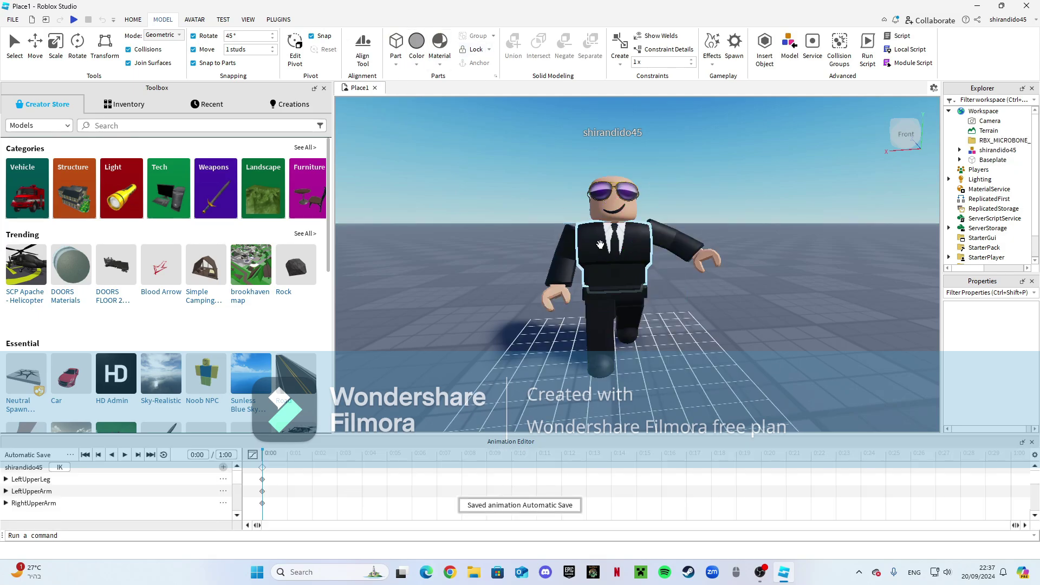
{"action": "left_click", "coordinate": [627, 308]}
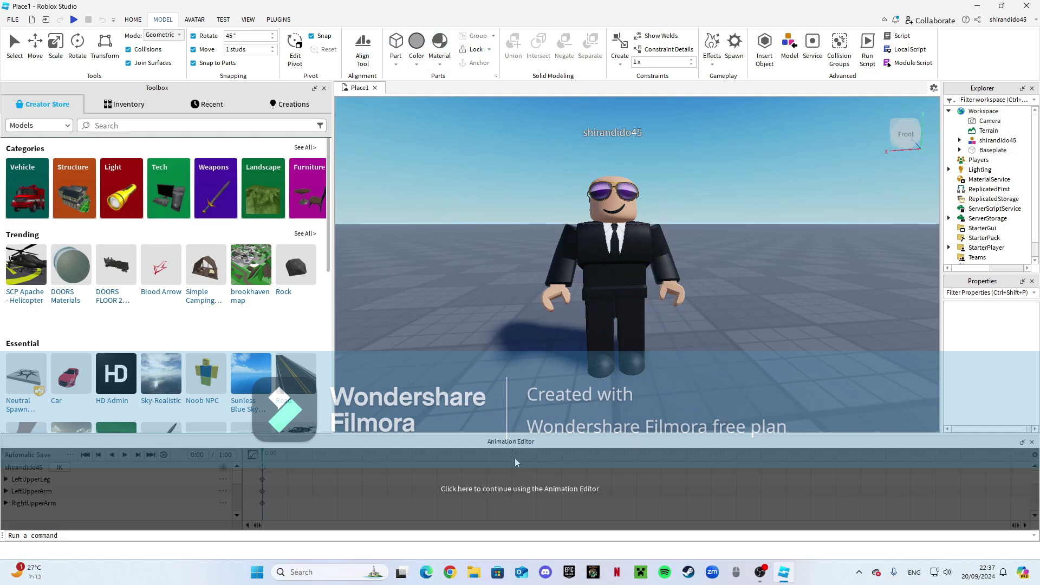
{"action": "left_click", "coordinate": [515, 460]}
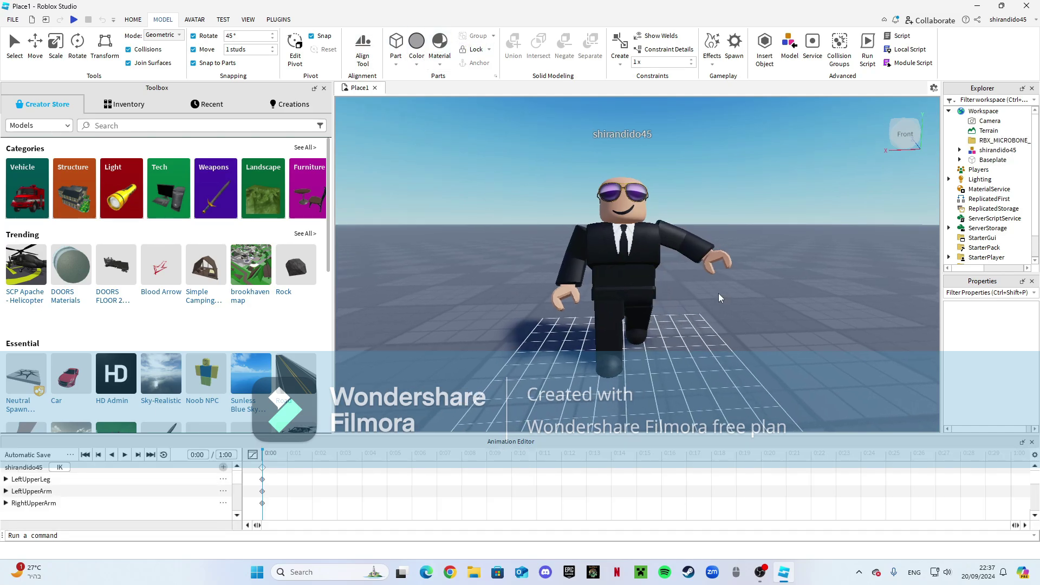
{"action": "key", "text": "a"}
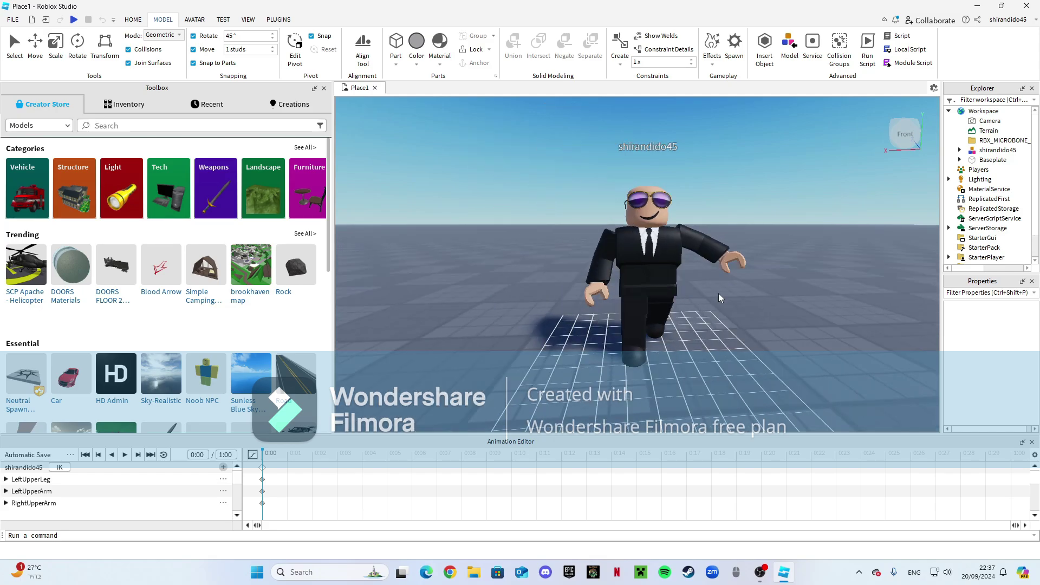
{"action": "key", "text": "d"}
{"action": "right_click", "coordinate": [719, 294]}
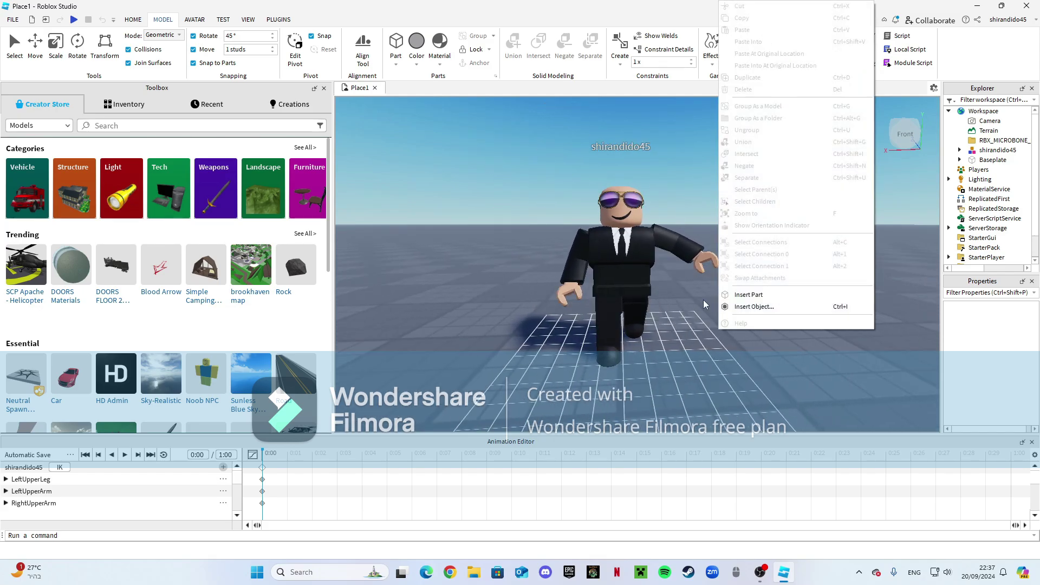
{"action": "left_click", "coordinate": [705, 303]}
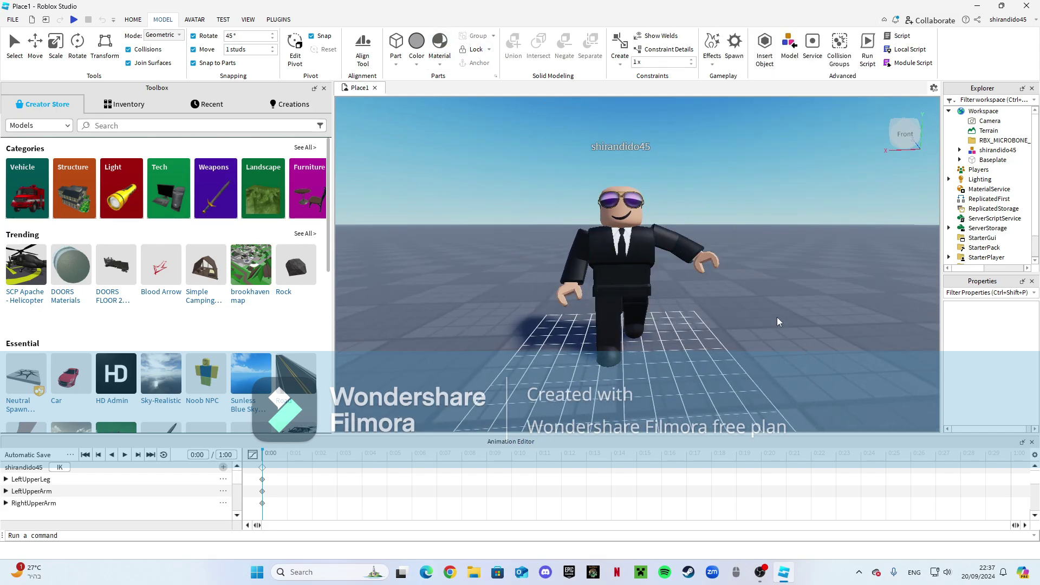
{"action": "key", "text": "d"}
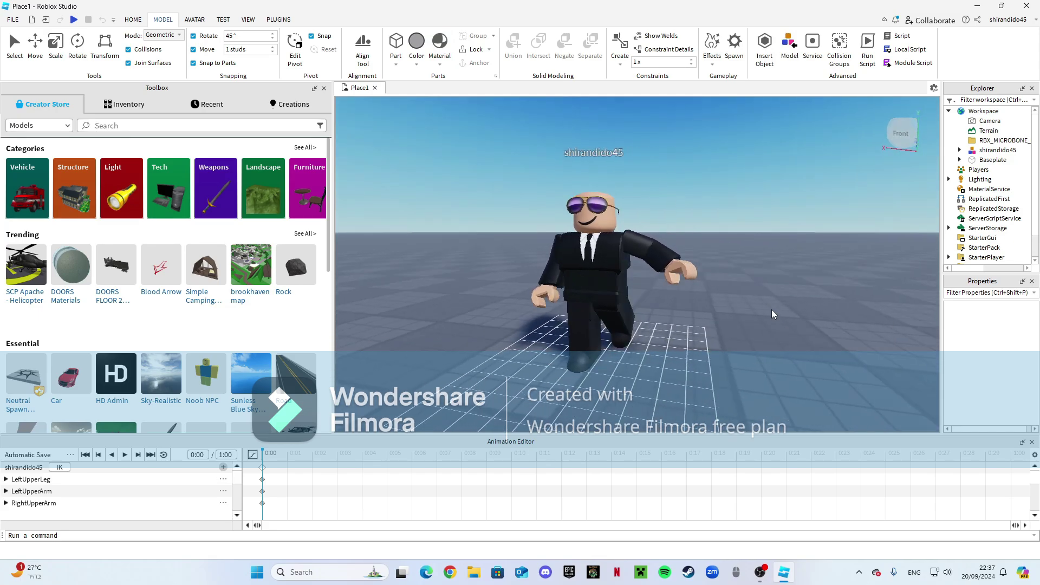
{"action": "key", "text": "w"}
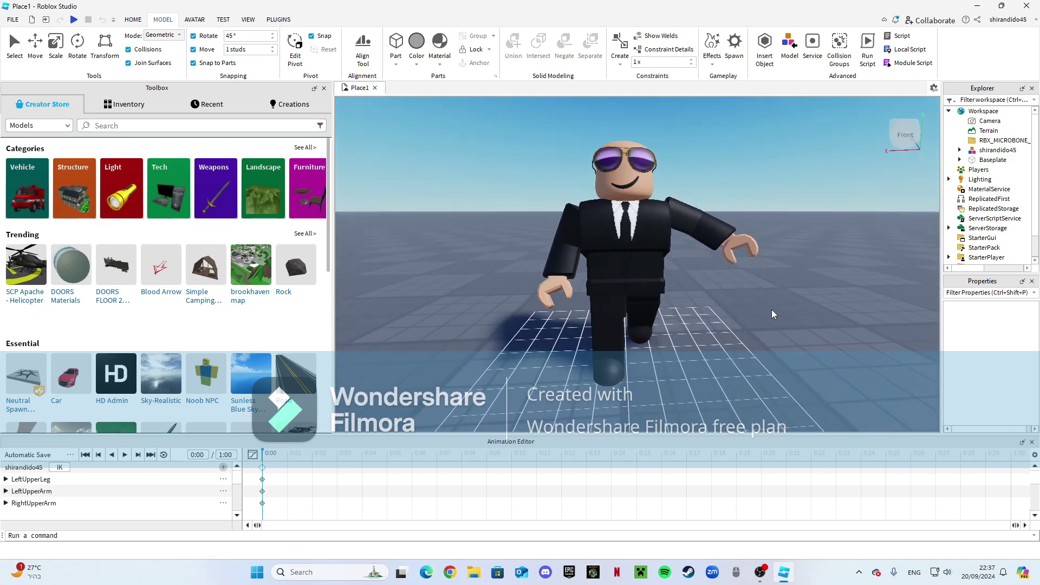
Step: Set the avatar model's origin position to 0, 0, 0 and its orientation to 0, 180, 0
{"action": "left_click", "coordinate": [986, 151]}
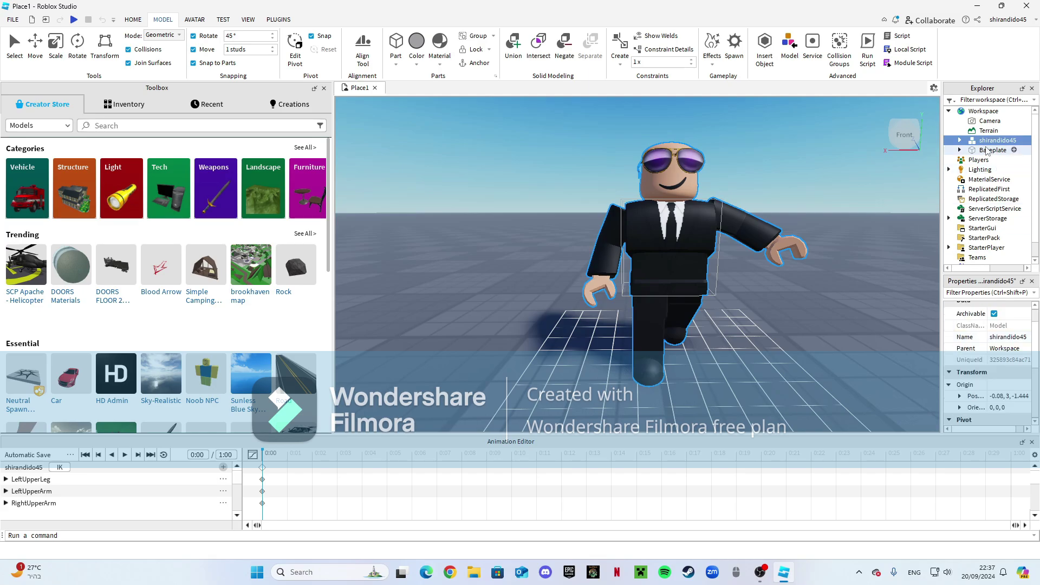
{"action": "key", "text": "f"}
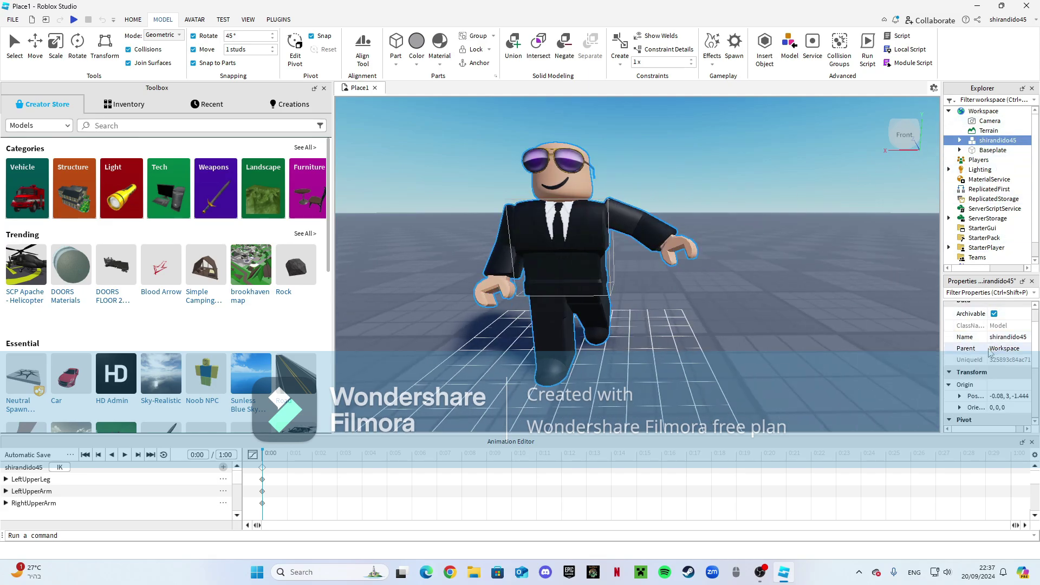
{"action": "scroll", "coordinate": [982, 351], "scroll_direction": "down", "scroll_amount": 2}
{"action": "left_click", "coordinate": [996, 364]}
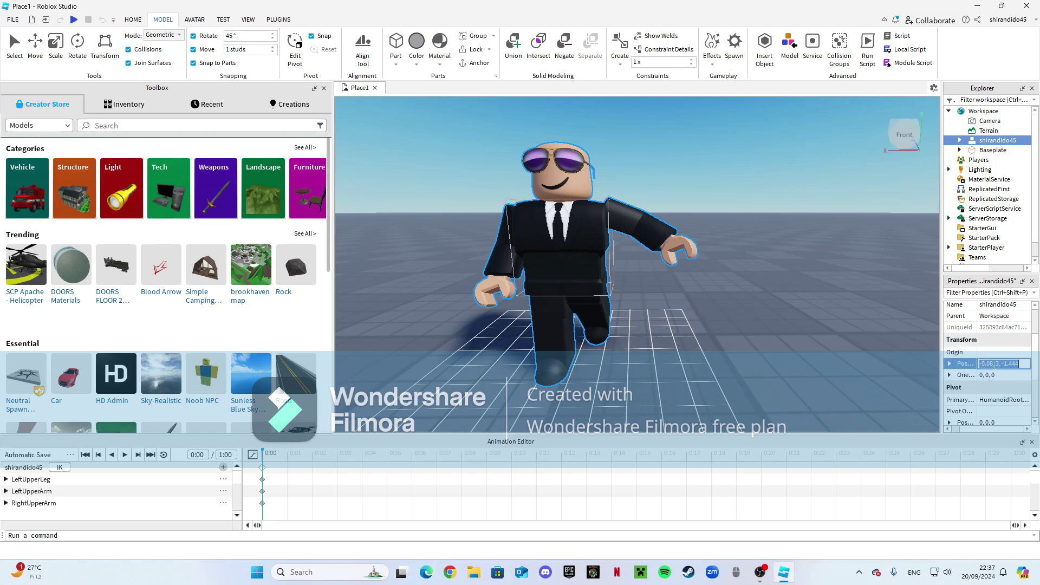
{"action": "type", "text": "0,0,0"}
{"action": "left_click", "coordinate": [992, 374]}
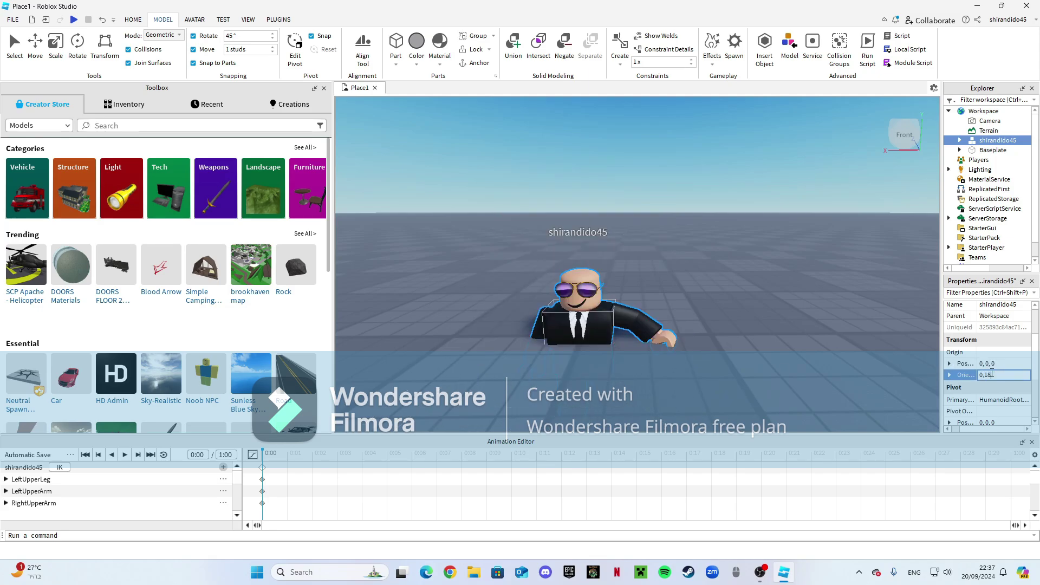
{"action": "key", "text": "Return"}
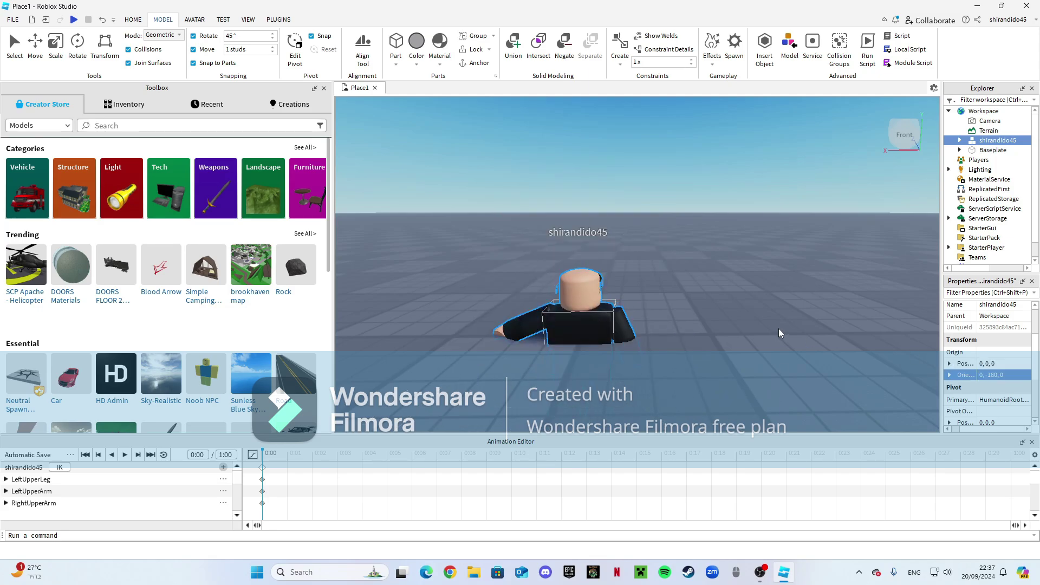
Step: Export the selected avatar as an OBJ file named shalom in the 3D folder on Local Disk (D:)
{"action": "right_click", "coordinate": [983, 142]}
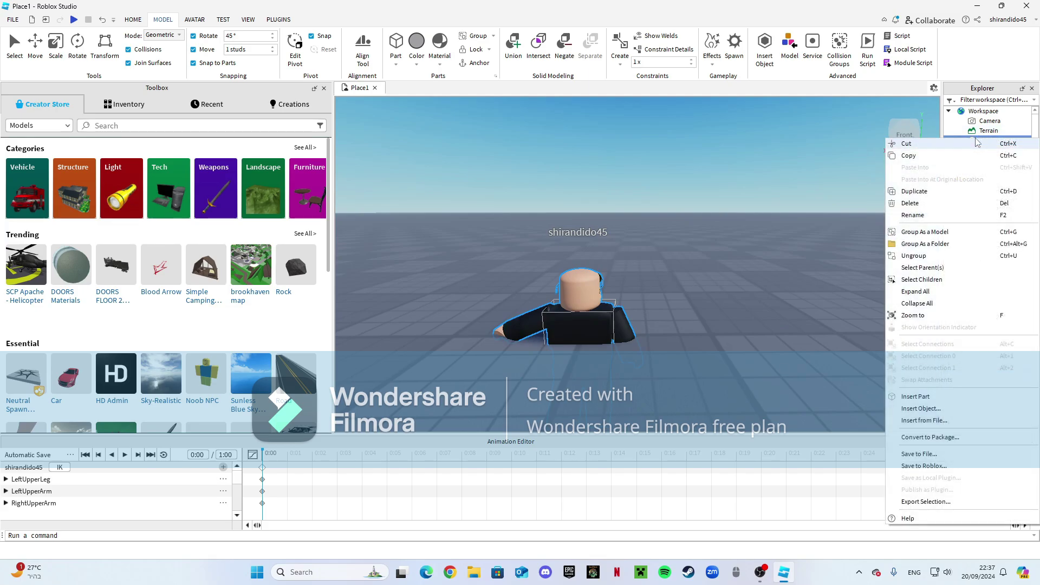
{"action": "left_click", "coordinate": [921, 501]}
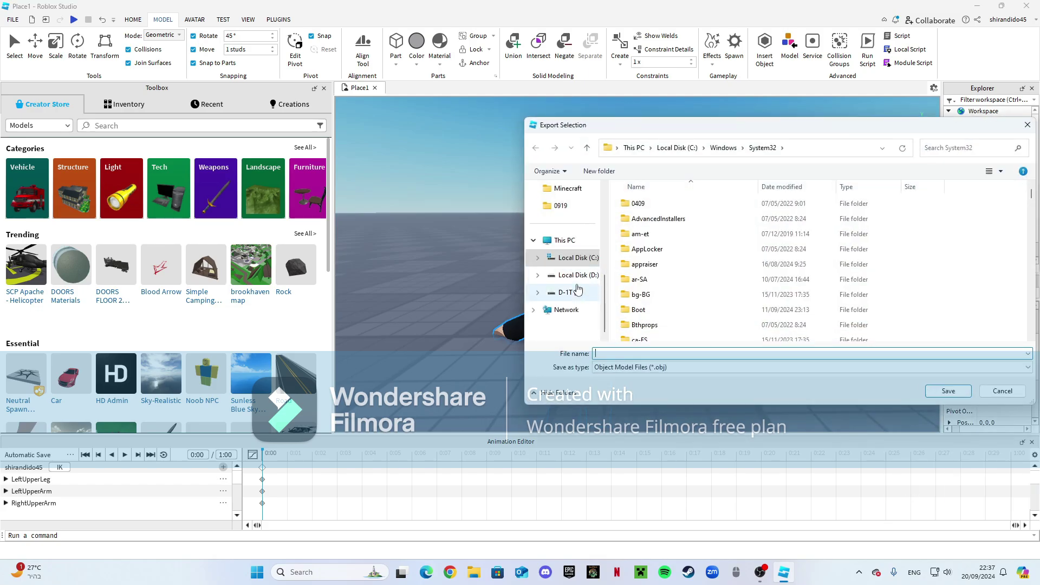
{"action": "left_click", "coordinate": [576, 275]}
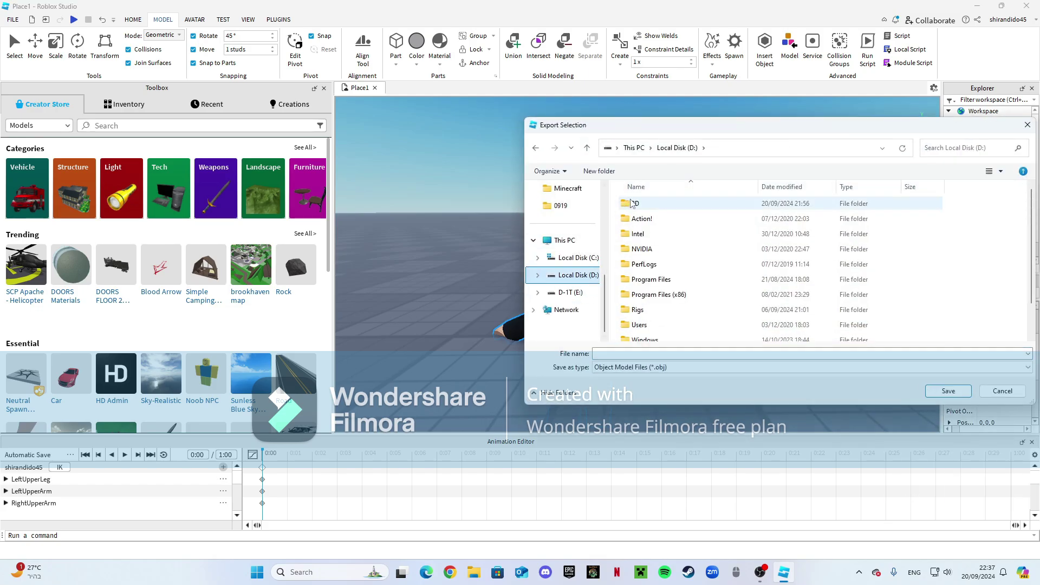
{"action": "double_click", "coordinate": [634, 204]}
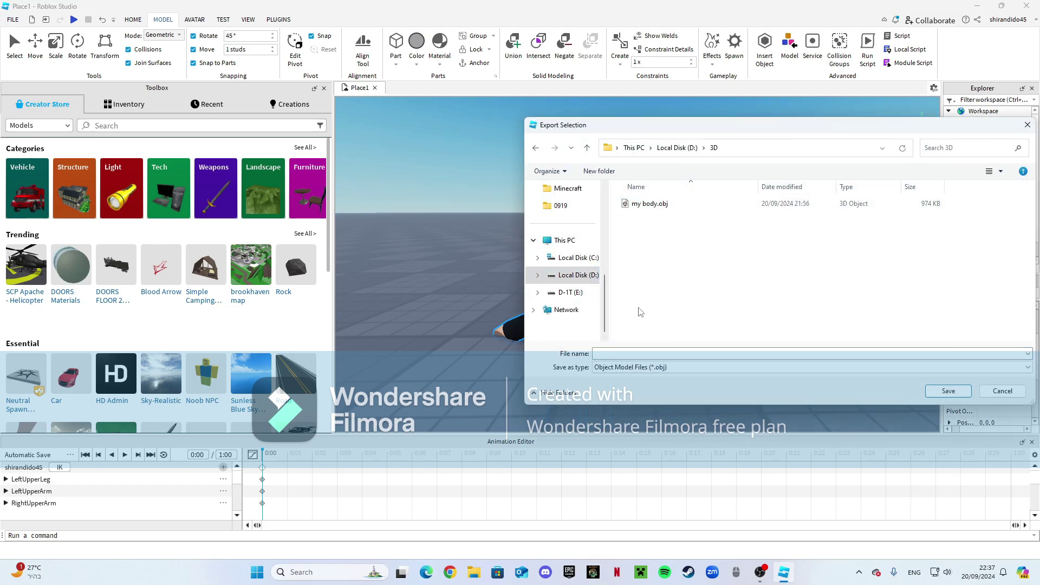
{"action": "left_click", "coordinate": [625, 352]}
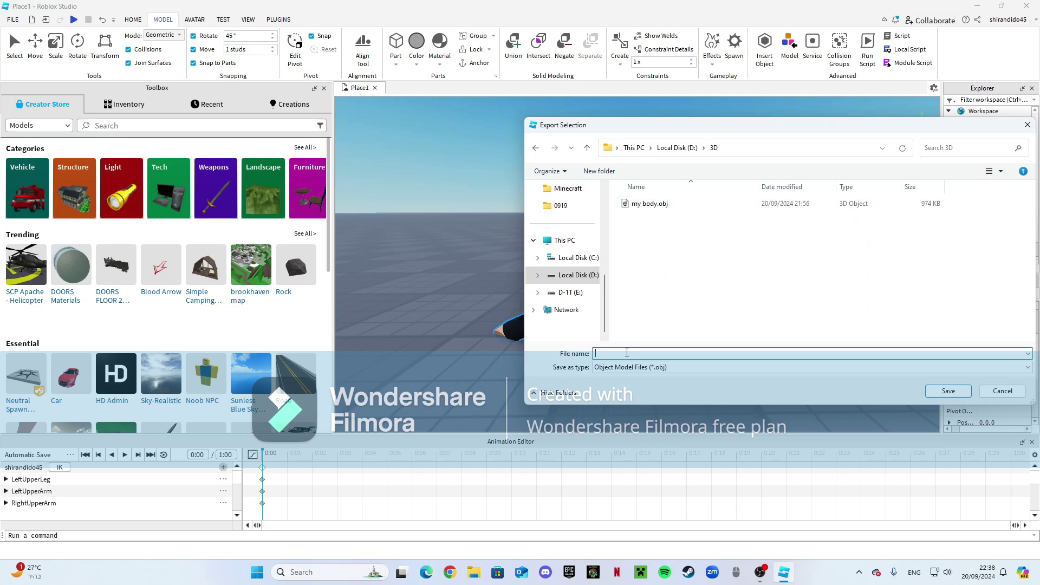
{"action": "type", "text": "shalom"}
{"action": "key", "text": "Return"}
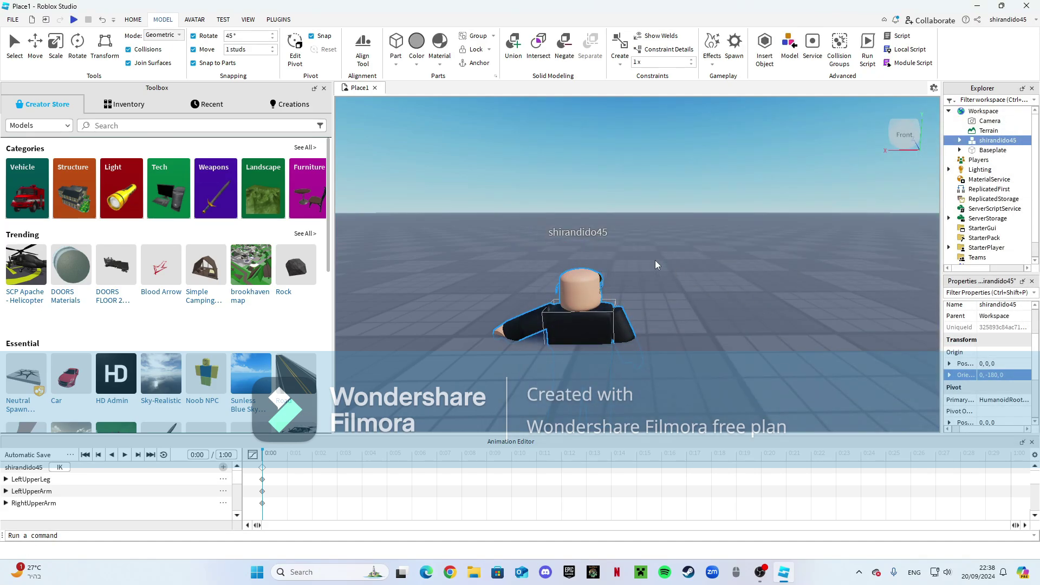
{"action": "scroll", "coordinate": [753, 211], "scroll_direction": "up", "scroll_amount": 1}
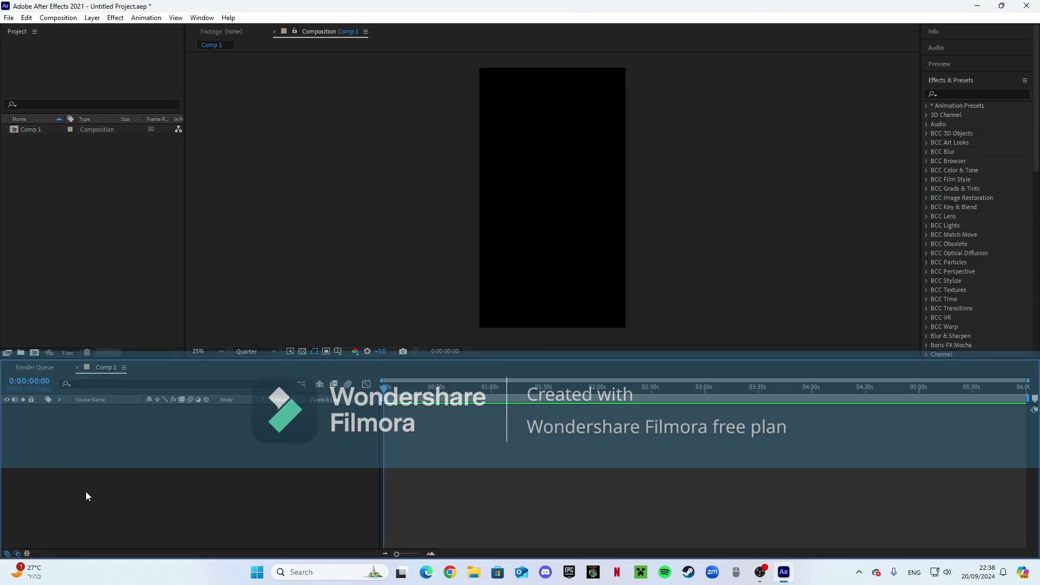
Step: Switch to After Effects and add a new white solid to Comp 1 with the default solid settings
{"action": "right_click", "coordinate": [154, 445]}
{"action": "left_click", "coordinate": [143, 451]}
{"action": "right_click", "coordinate": [257, 452]}
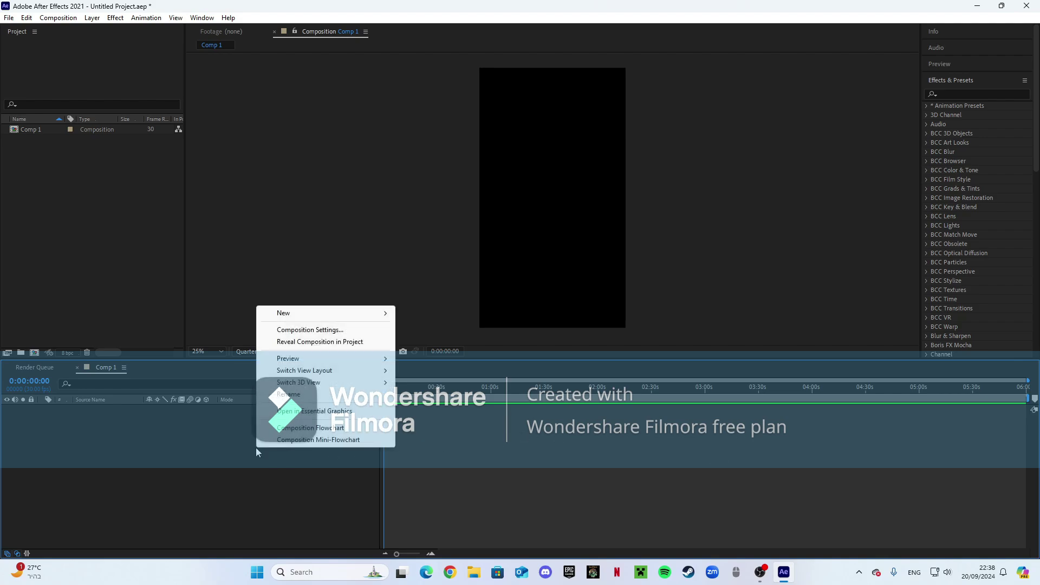
{"action": "mouse_move", "coordinate": [285, 317]}
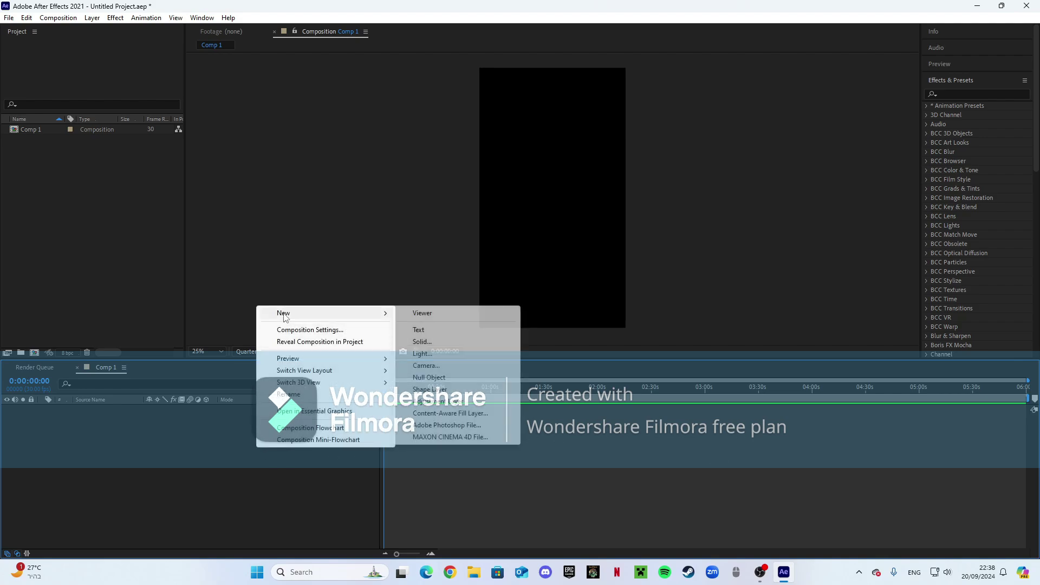
{"action": "left_click", "coordinate": [422, 341]}
{"action": "left_click", "coordinate": [559, 380]}
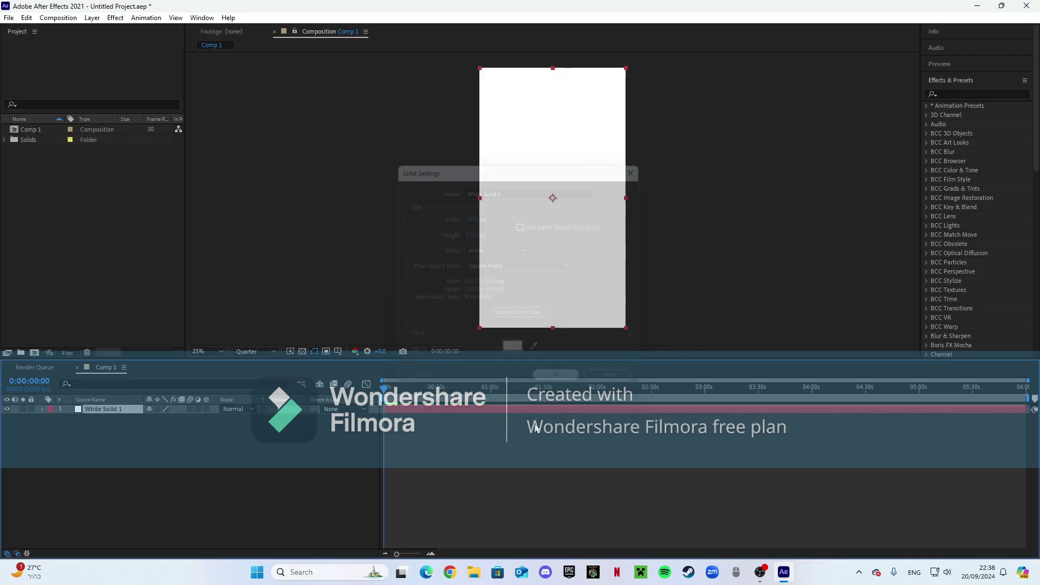
Step: Find the Video Copilot Element effect and apply it to the White Solid 1 layer
{"action": "left_click", "coordinate": [995, 93]}
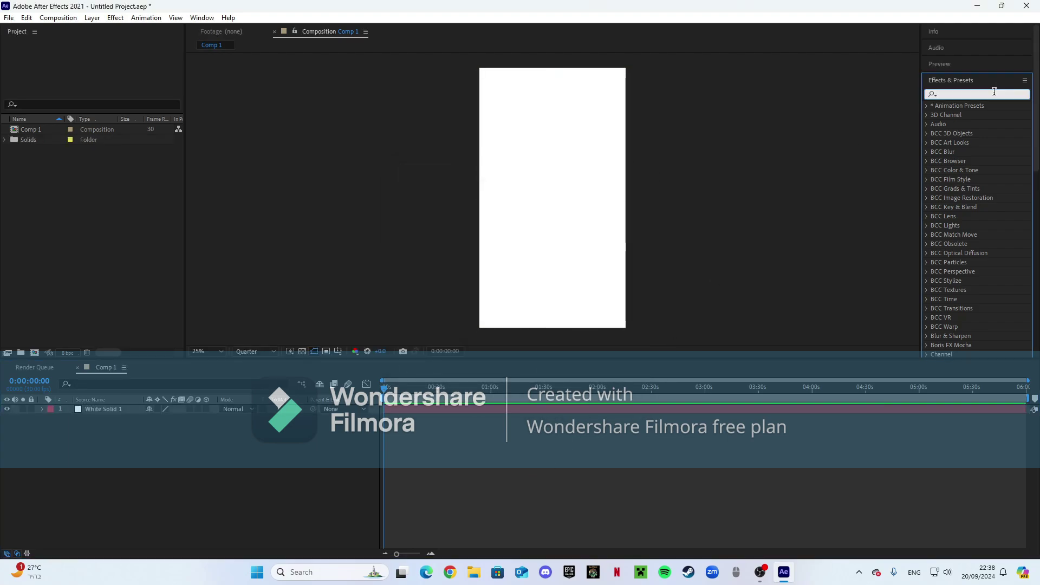
{"action": "type", "text": "ele"}
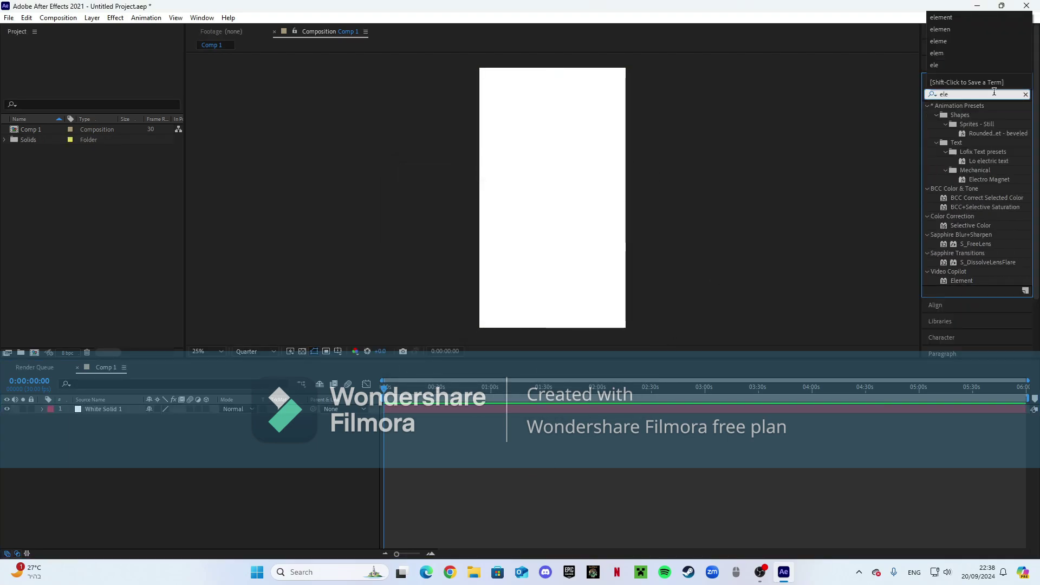
{"action": "type", "text": "ment"}
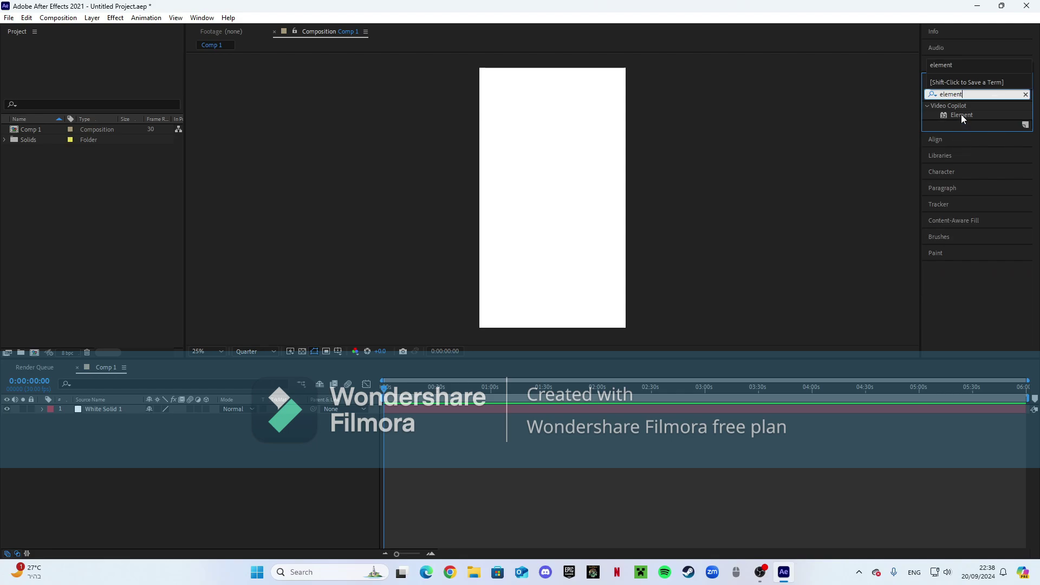
{"action": "left_click_drag", "start_coordinate": [961, 115], "coordinate": [434, 408]}
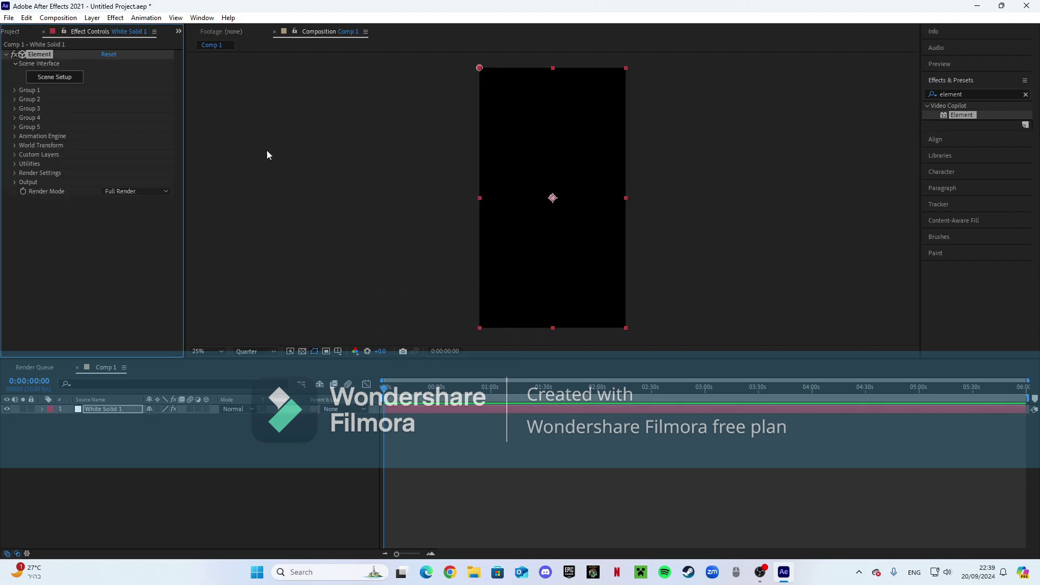
Step: Open Element's Scene Setup and import shalom.obj from D:\3D with the default import preferences
{"action": "left_click", "coordinate": [58, 80]}
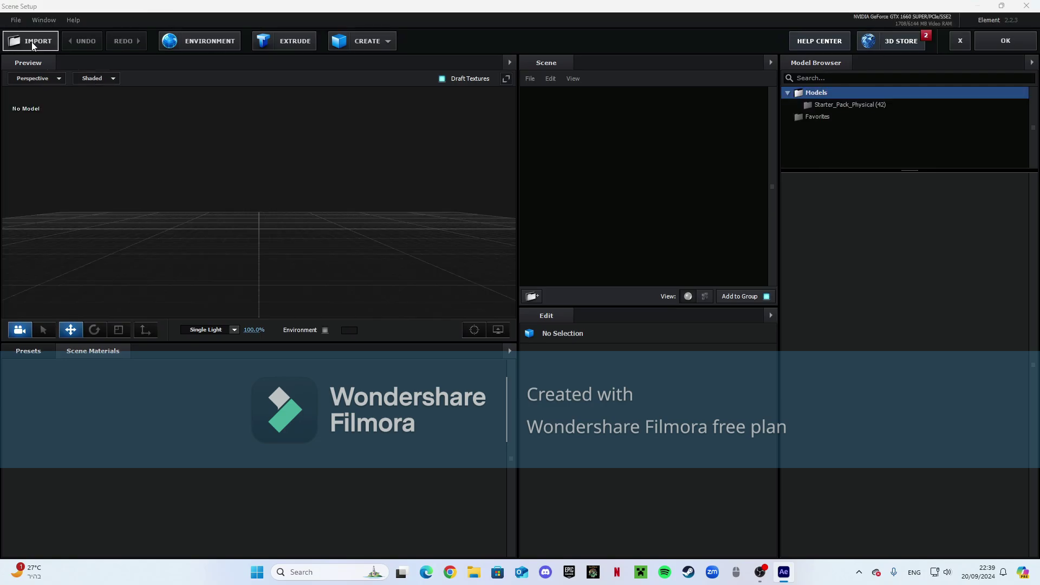
{"action": "left_click", "coordinate": [32, 41]}
{"action": "left_click", "coordinate": [54, 198]}
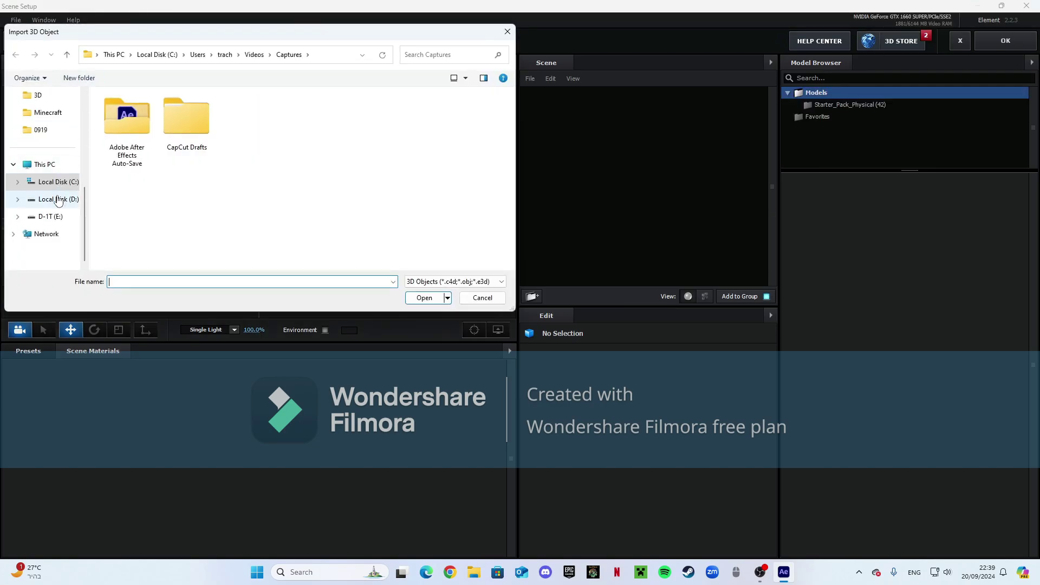
{"action": "double_click", "coordinate": [150, 114]}
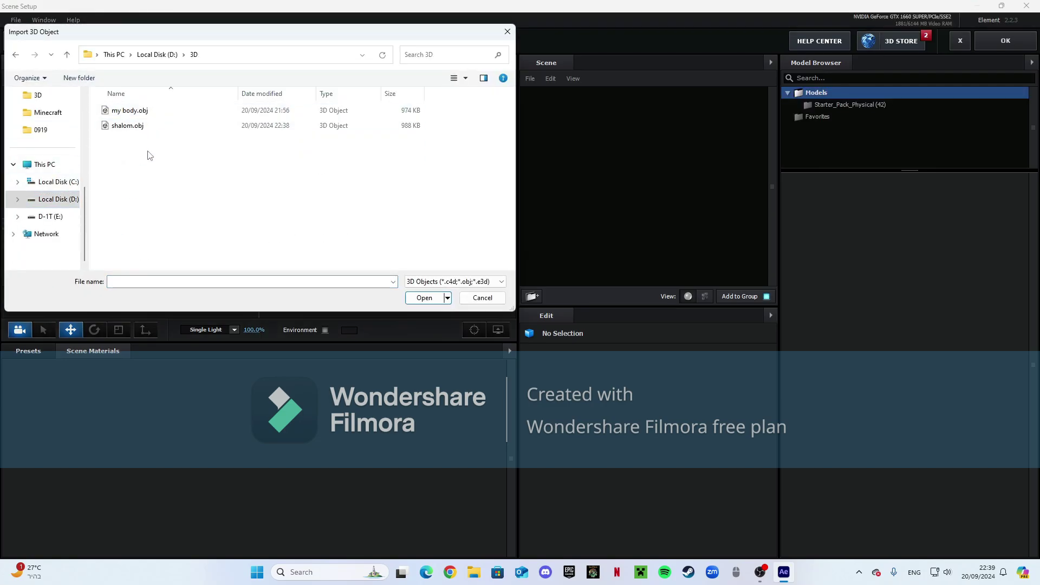
{"action": "left_click", "coordinate": [136, 130]}
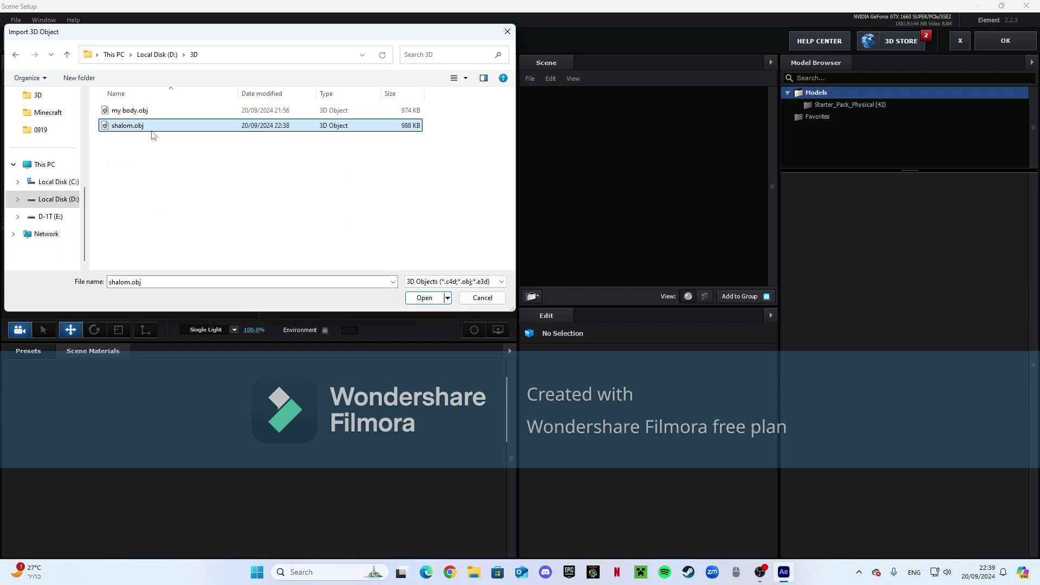
{"action": "double_click", "coordinate": [157, 129]}
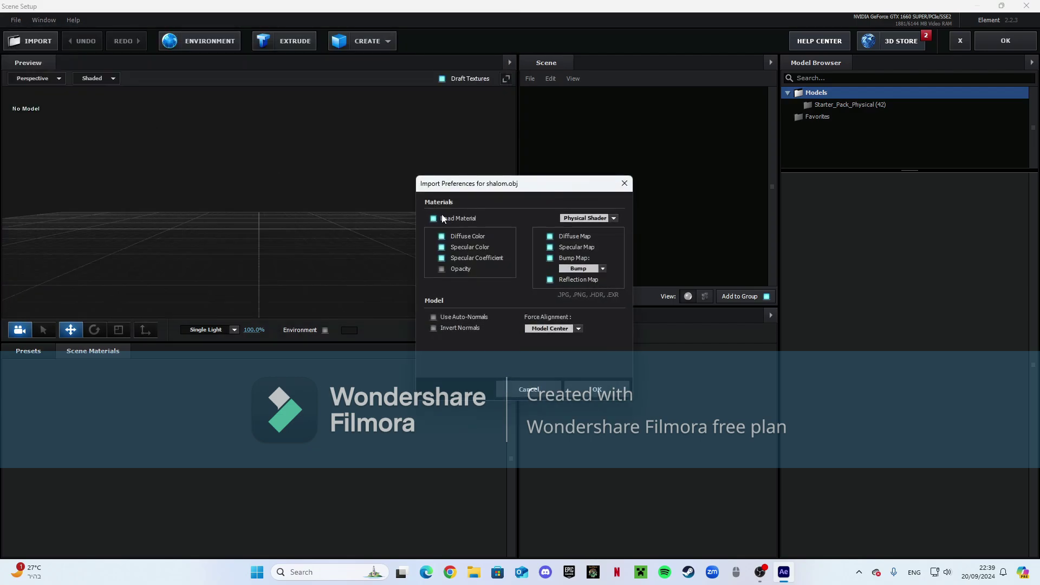
{"action": "left_click", "coordinate": [598, 390]}
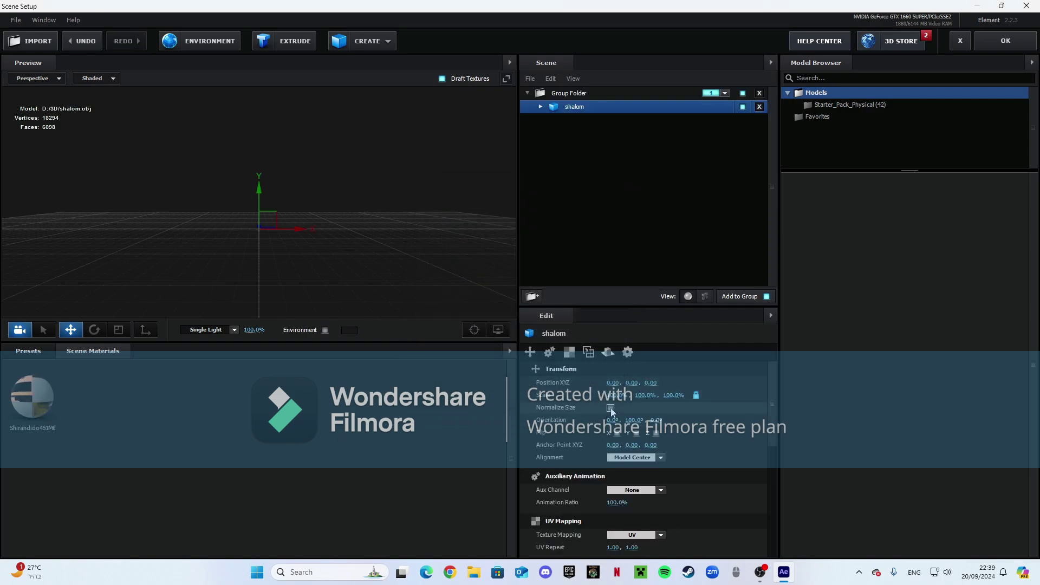
Step: Enable Normalize Size for the shalom model and replace its material with the Chrome preset from the Physical materials
{"action": "left_click", "coordinate": [611, 408]}
{"action": "left_click", "coordinate": [28, 351]}
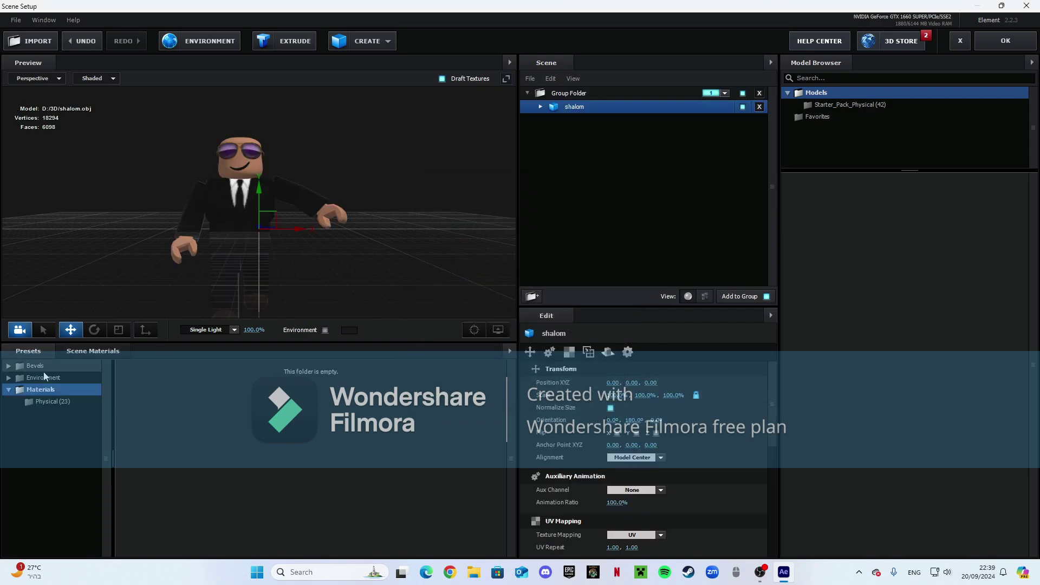
{"action": "left_click", "coordinate": [54, 399]}
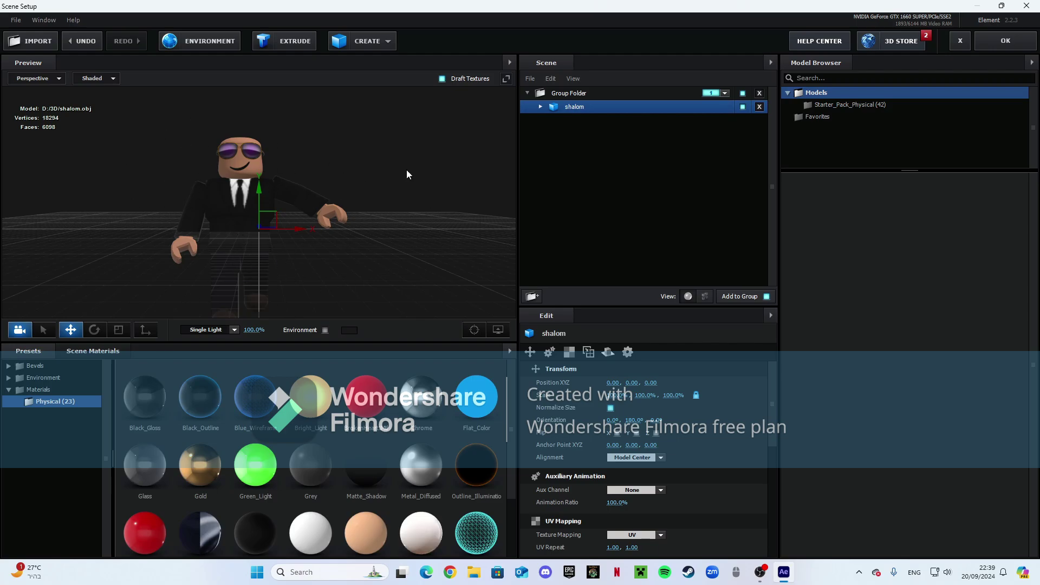
{"action": "left_click", "coordinate": [541, 108]}
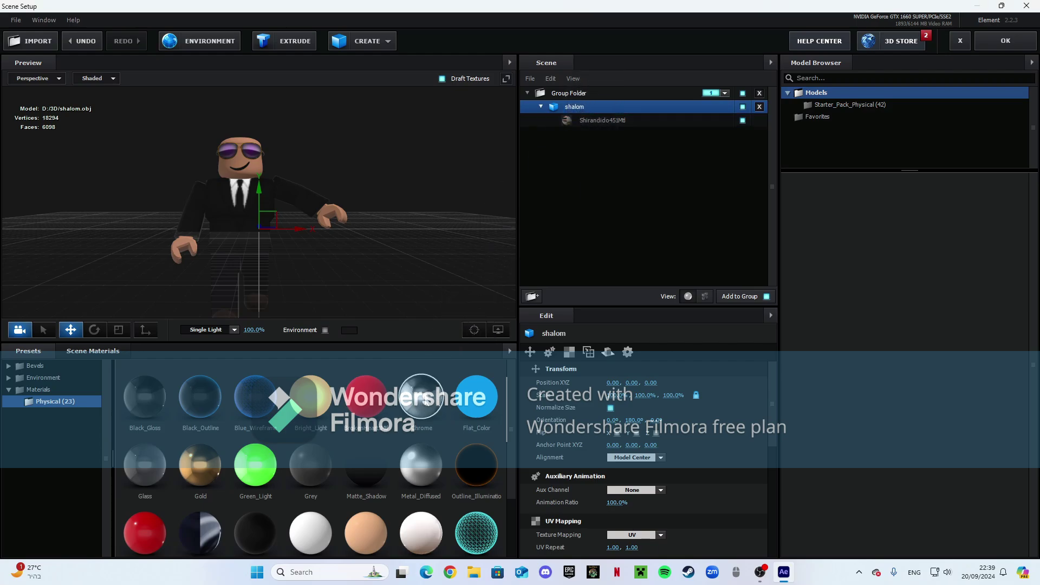
{"action": "left_click_drag", "start_coordinate": [421, 401], "coordinate": [542, 115]}
{"action": "left_click_drag", "start_coordinate": [430, 413], "coordinate": [588, 120]}
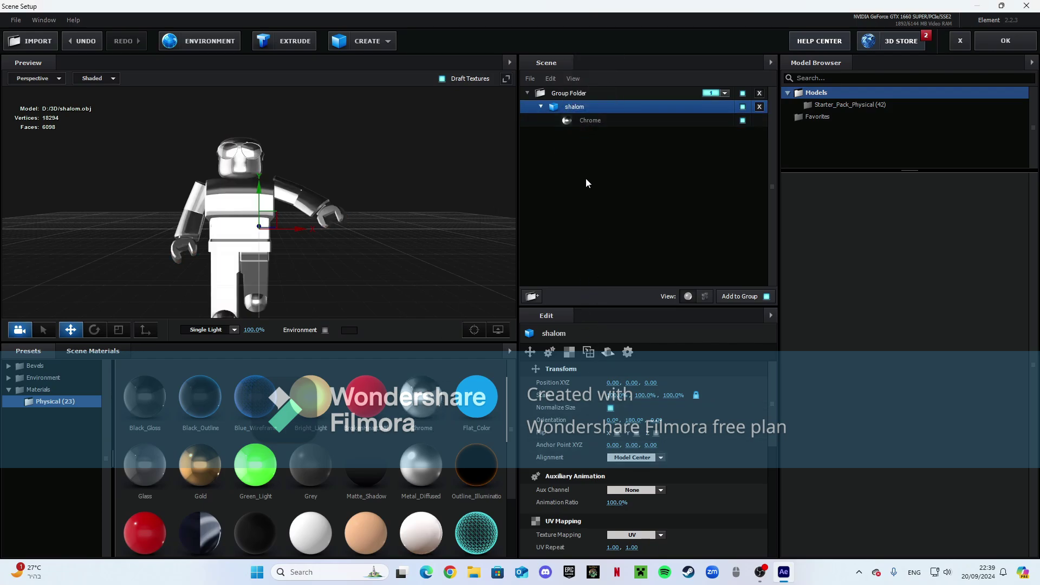
Step: Load the avatar's diffuse texture image from D:\3D into the Chrome material's Reflectivity channel
{"action": "left_click", "coordinate": [581, 123]}
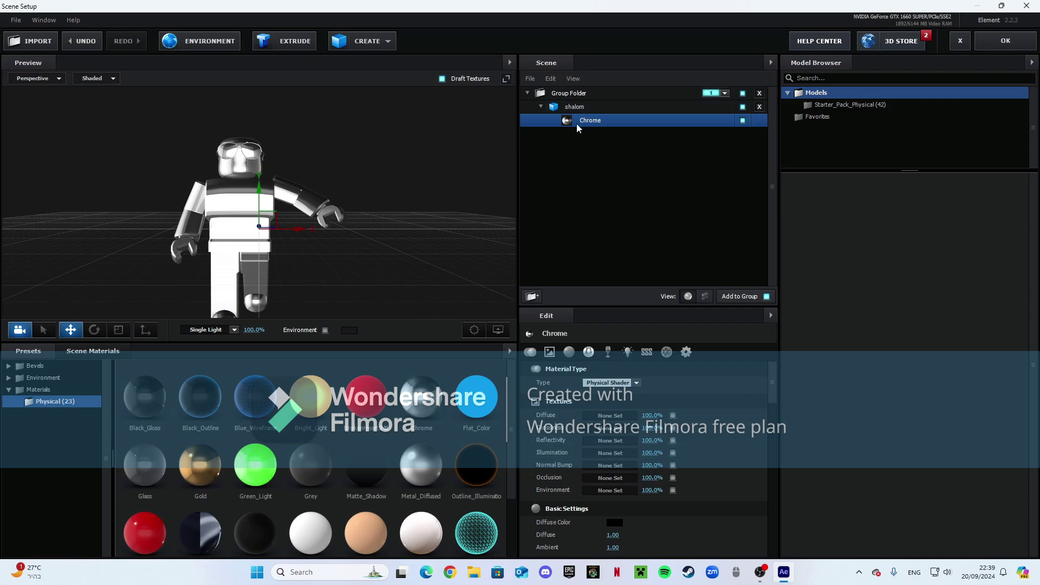
{"action": "left_click", "coordinate": [605, 441]}
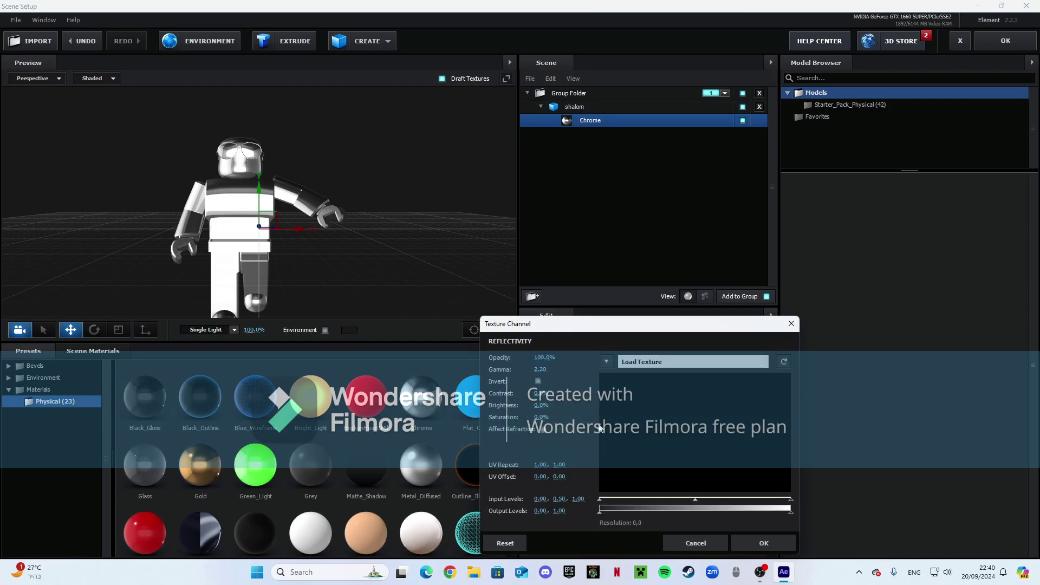
{"action": "left_click", "coordinate": [645, 361]}
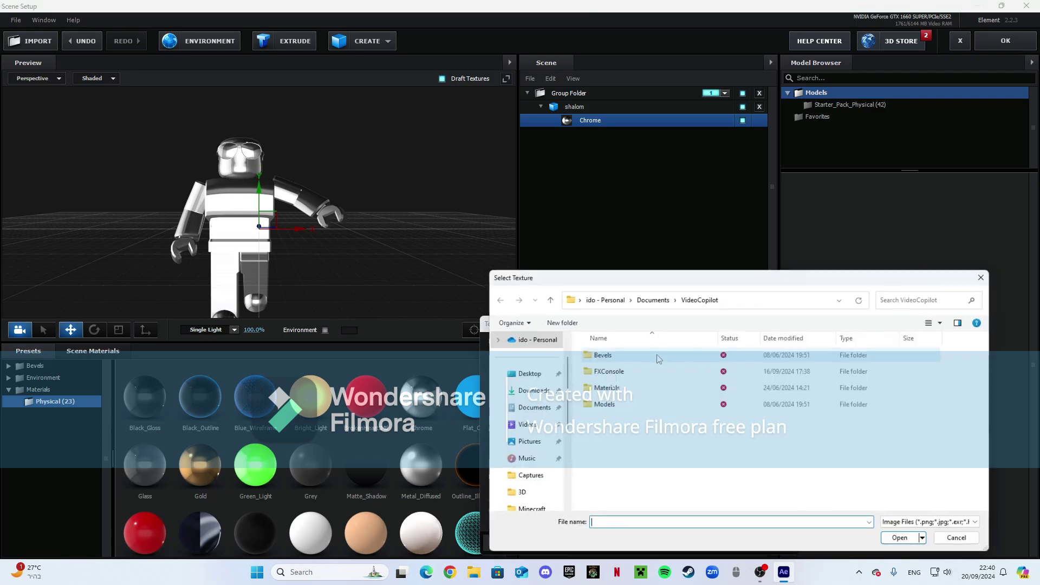
{"action": "left_click", "coordinate": [988, 272]}
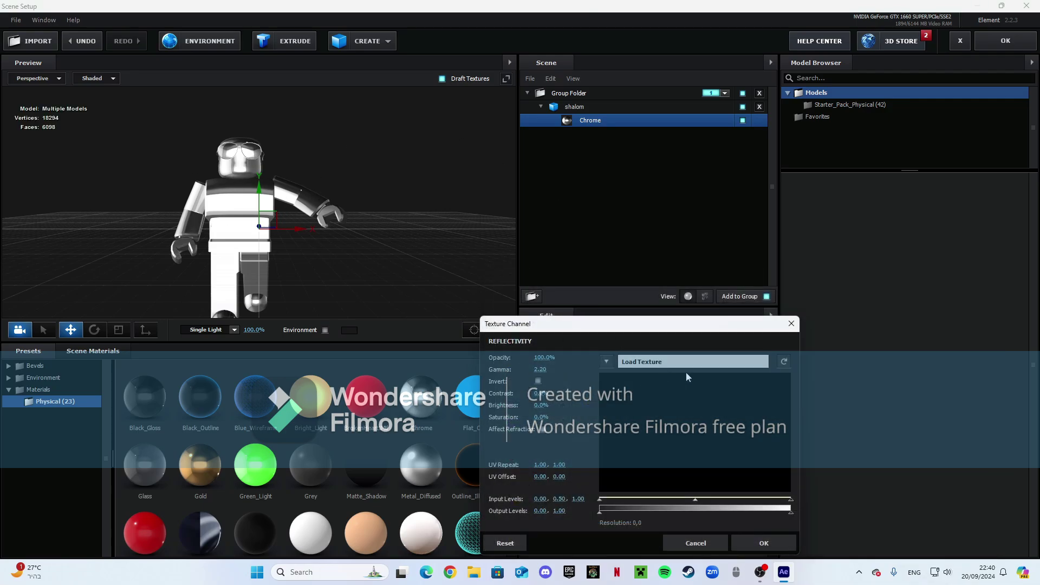
{"action": "left_click", "coordinate": [640, 369]}
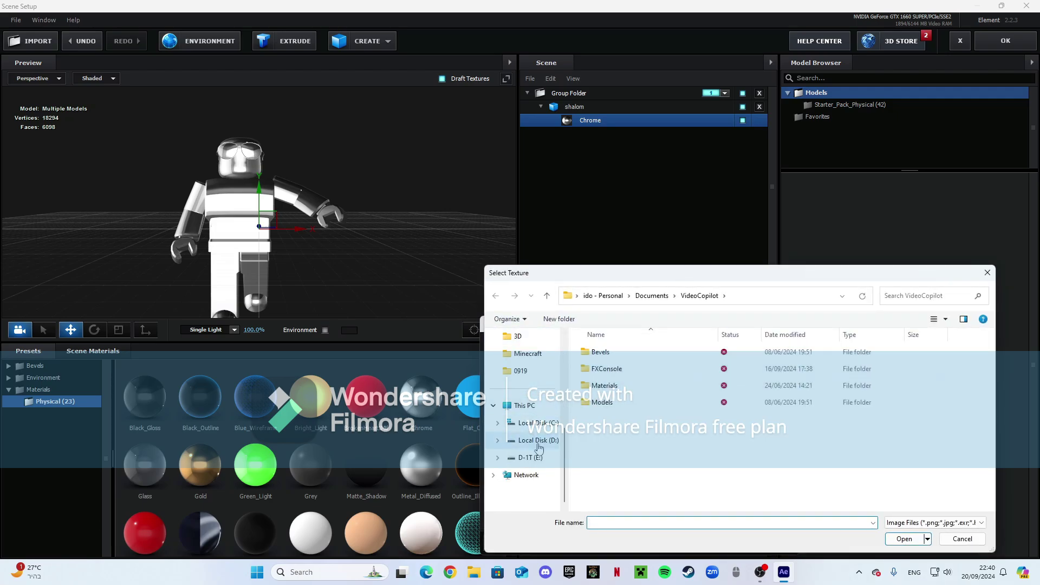
{"action": "left_click", "coordinate": [539, 441]}
{"action": "double_click", "coordinate": [598, 351]}
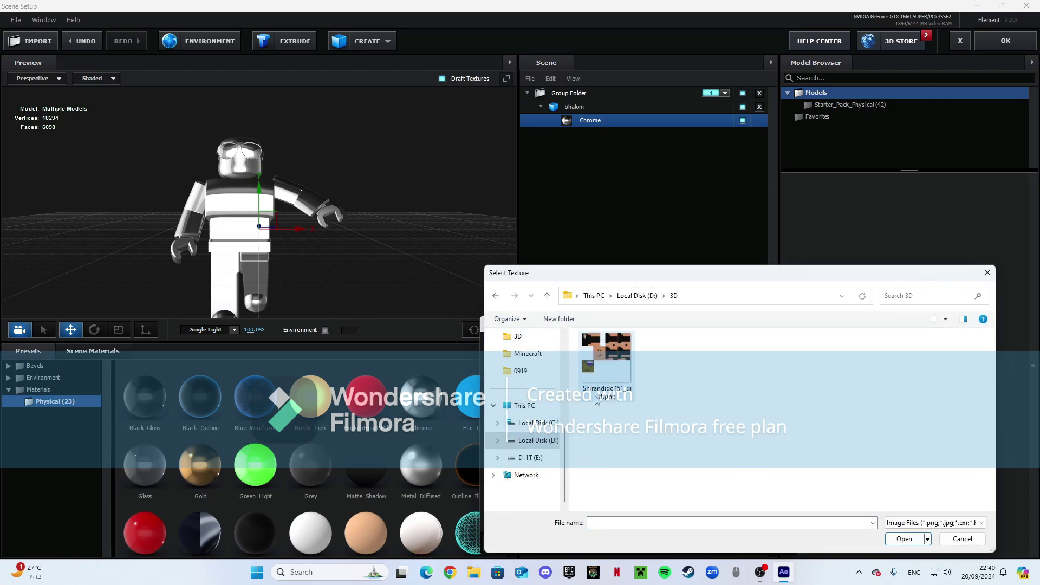
{"action": "double_click", "coordinate": [610, 356]}
{"action": "left_click", "coordinate": [764, 544]}
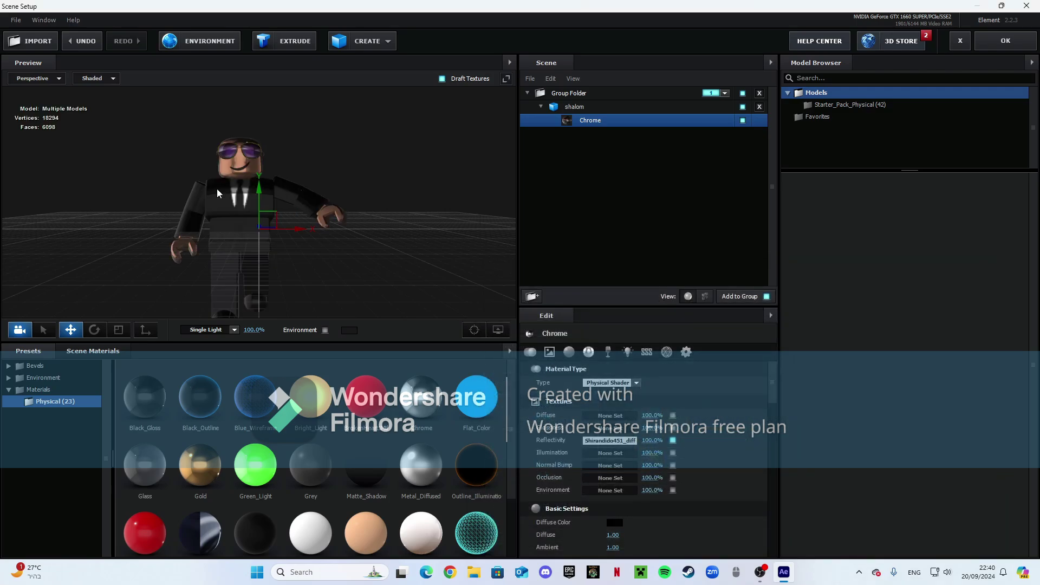
Step: Collapse the shalom model's material list and accept the Element scene setup
{"action": "left_click", "coordinate": [63, 366]}
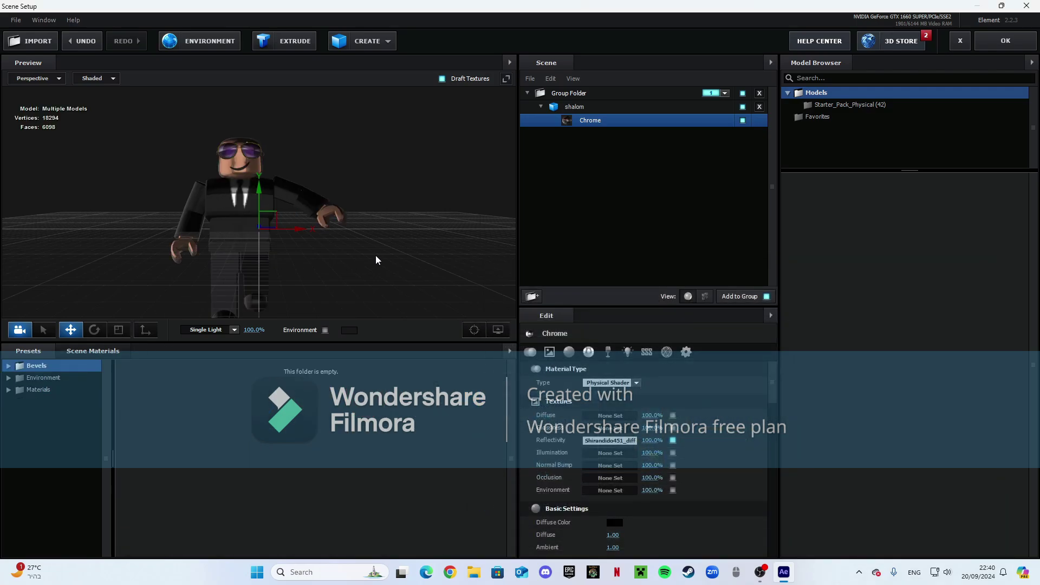
{"action": "left_click", "coordinate": [566, 107]}
{"action": "left_click", "coordinate": [540, 107]}
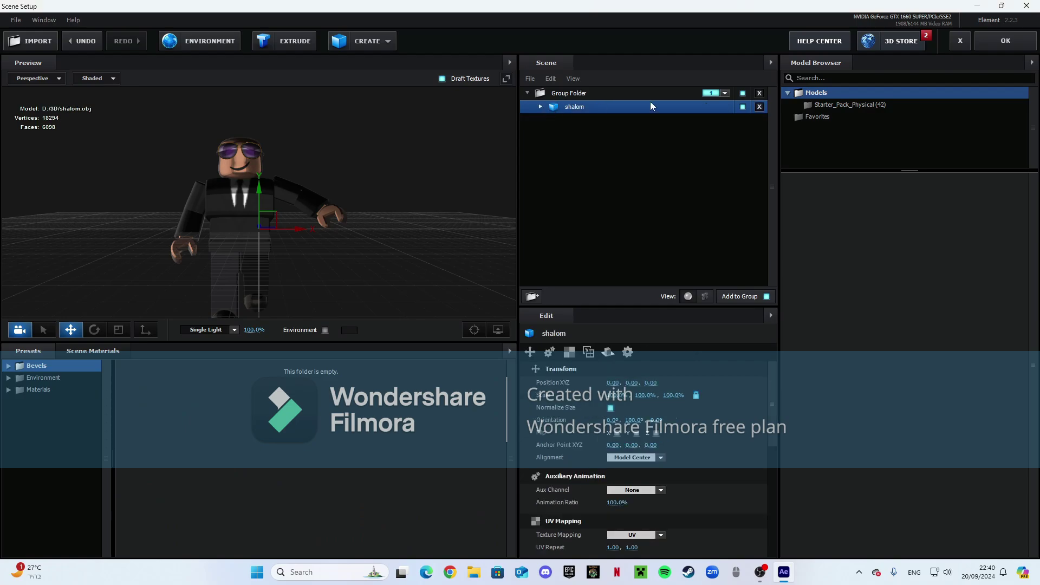
{"action": "left_click", "coordinate": [996, 40]}
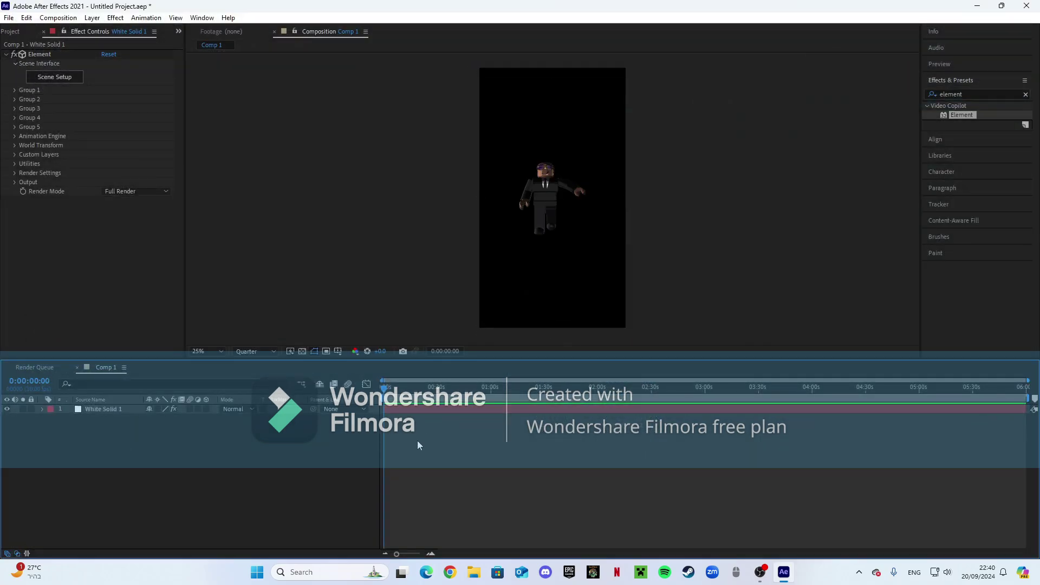
Step: Keyframe White Solid 1's Scale from 0% at the start of Comp 1 to about 218% at 0:00:30:02
{"action": "left_click", "coordinate": [391, 410]}
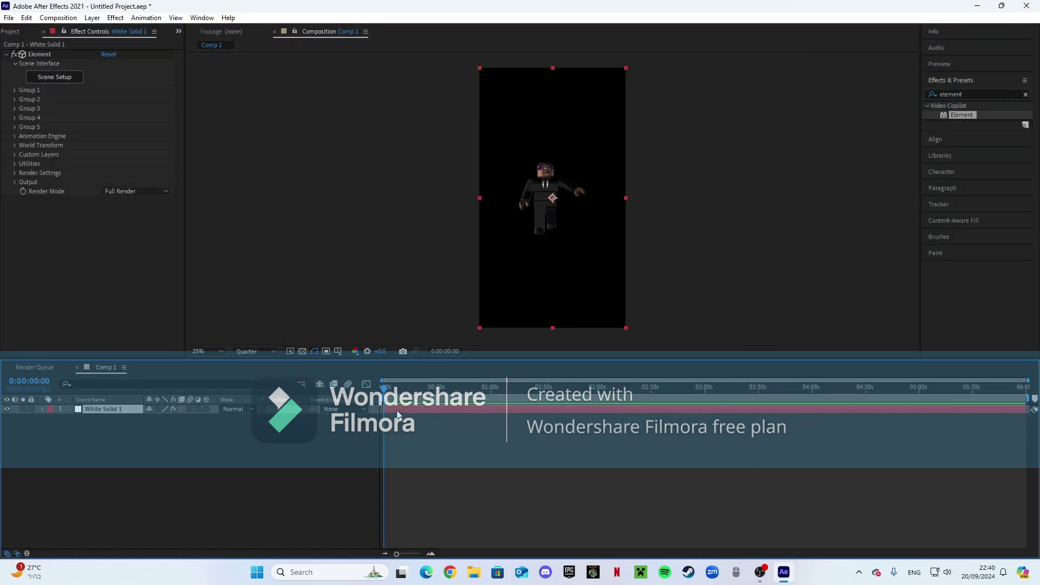
{"action": "key", "text": "s"}
{"action": "left_click", "coordinate": [165, 419]}
{"action": "type", "text": "0"}
{"action": "key", "text": "Return"}
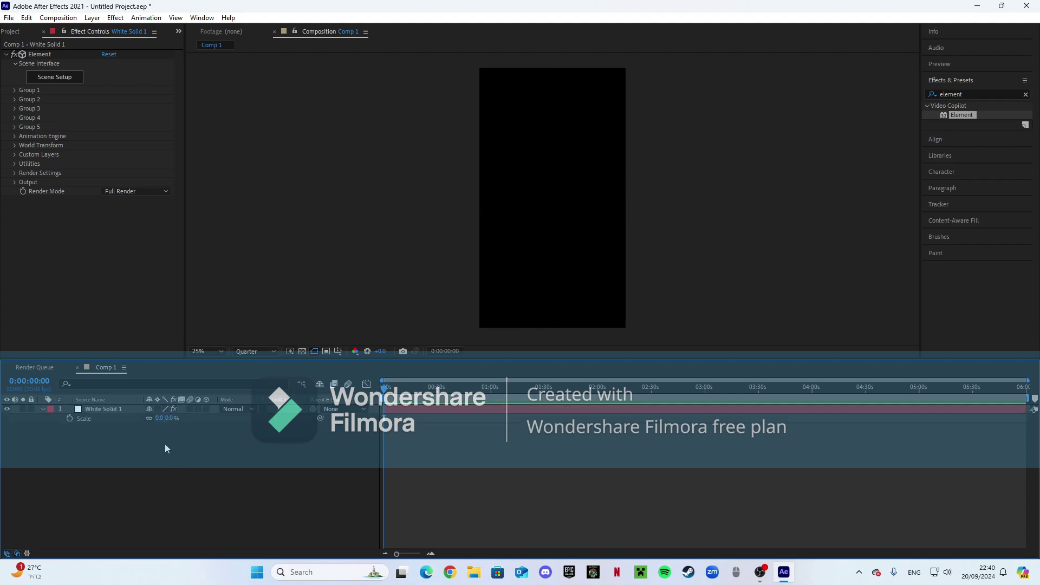
{"action": "left_click", "coordinate": [69, 420]}
{"action": "left_click", "coordinate": [401, 433]}
{"action": "left_click_drag", "start_coordinate": [421, 401], "coordinate": [438, 414]}
{"action": "left_click_drag", "start_coordinate": [158, 419], "coordinate": [277, 419]}
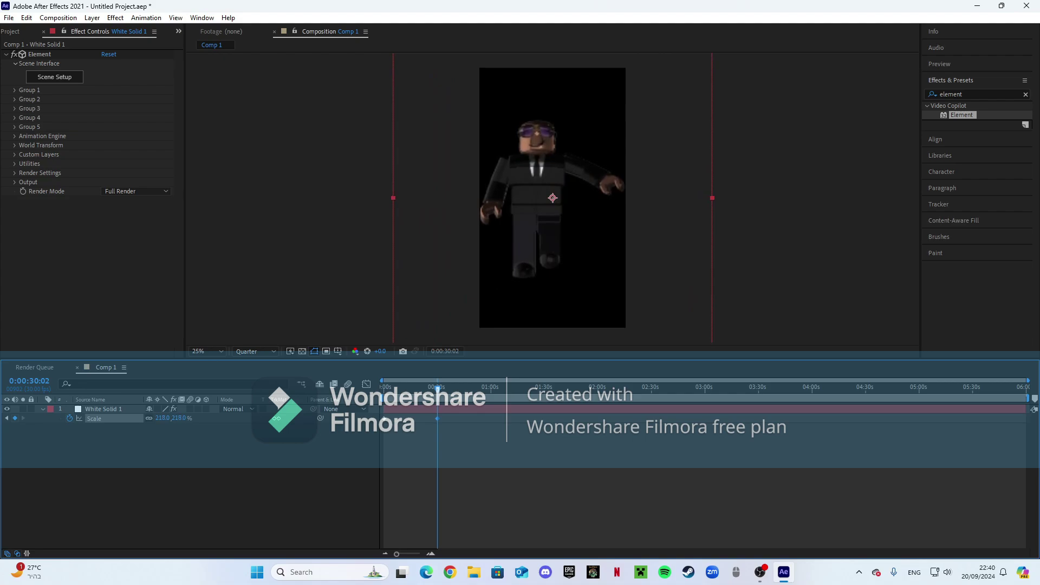
Step: Cut White Solid 1 off at 0:00:30:02, removing the rest of the layer, and collapse its Scale property
{"action": "left_click", "coordinate": [463, 409]}
{"action": "key", "text": "ctrl+d"}
{"action": "key", "text": "Delete"}
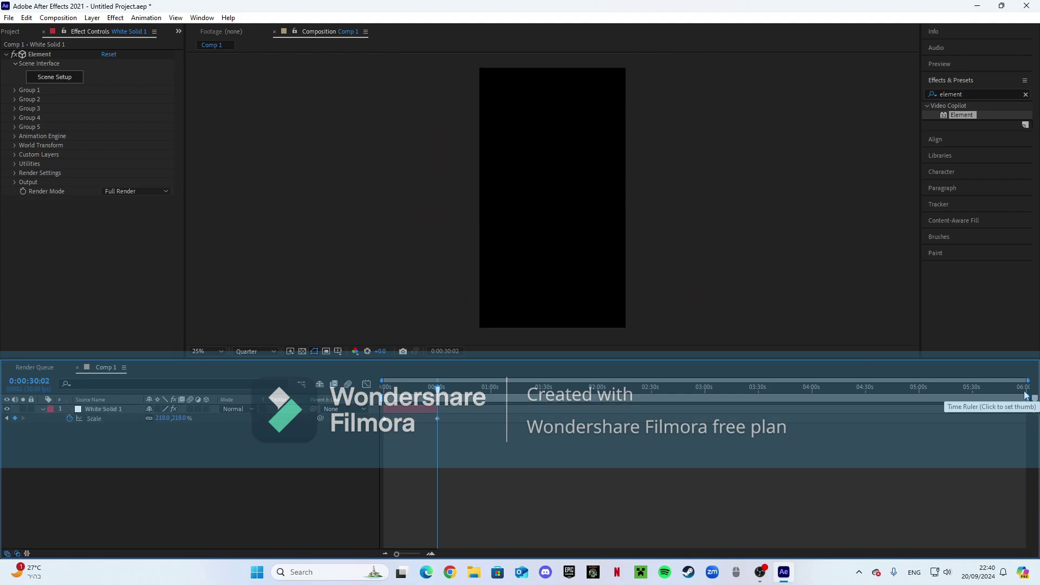
{"action": "left_click", "coordinate": [425, 409]}
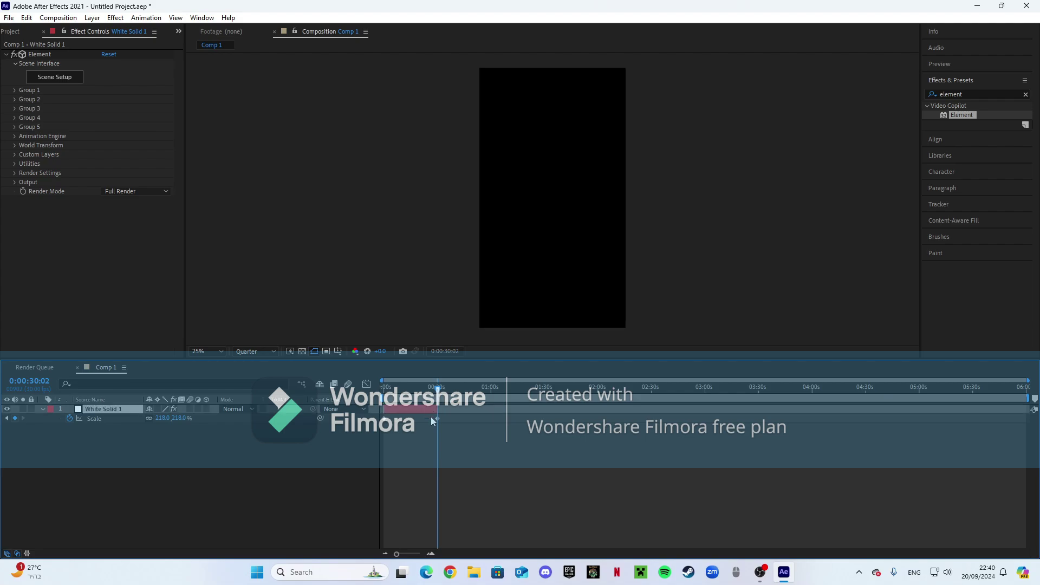
{"action": "key", "text": "s"}
{"action": "left_click", "coordinate": [443, 447]}
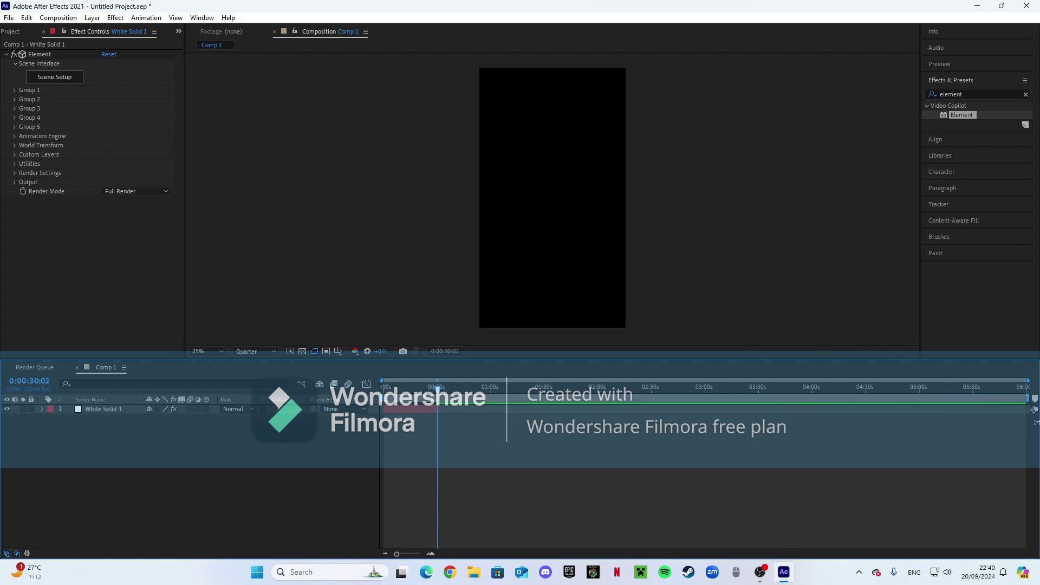
{"action": "left_click", "coordinate": [44, 31]}
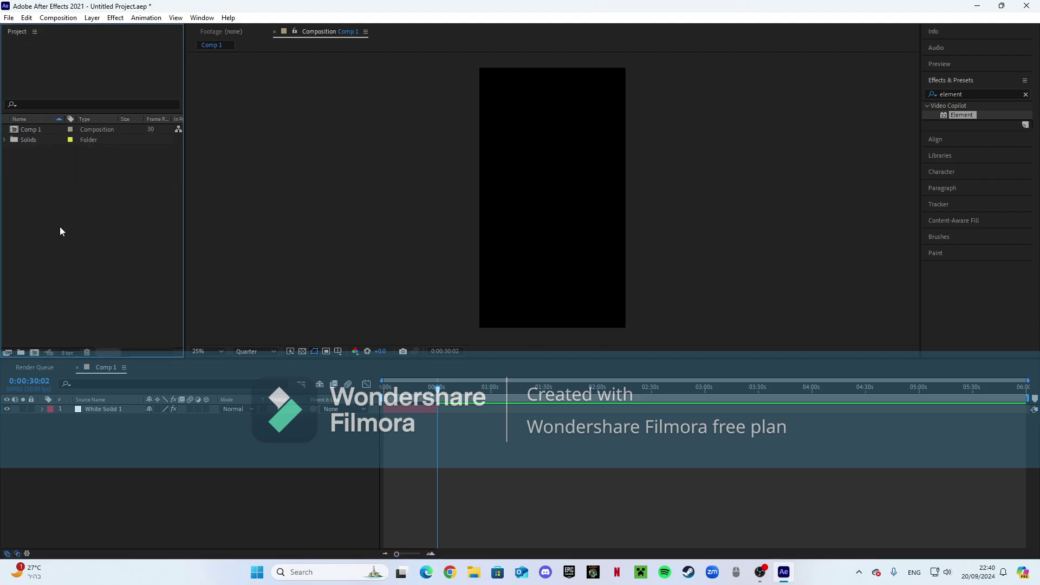
{"action": "right_click", "coordinate": [103, 128]}
{"action": "left_click", "coordinate": [69, 124]}
{"action": "right_click", "coordinate": [95, 129]}
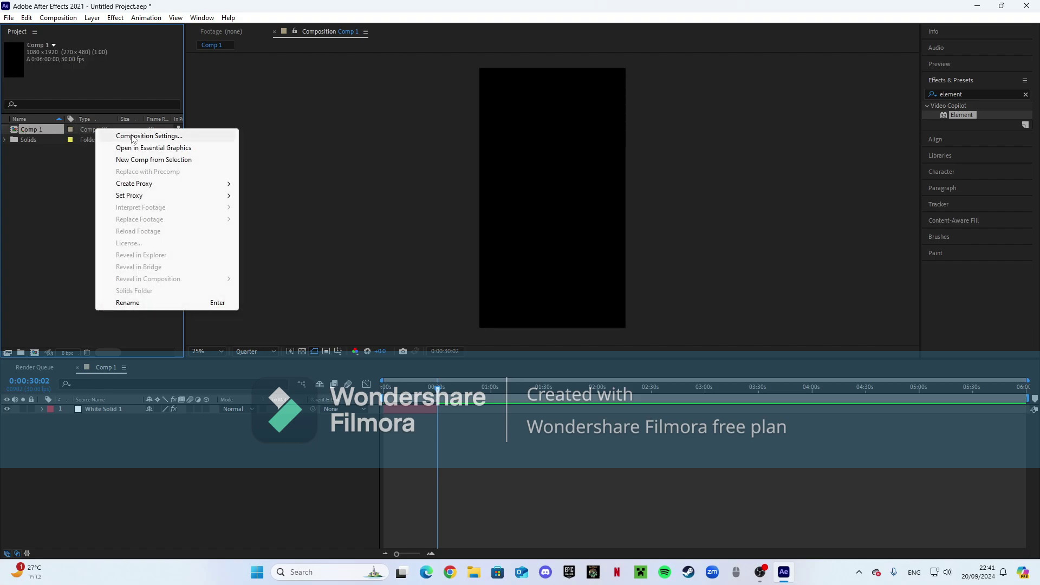
{"action": "left_click", "coordinate": [150, 137]}
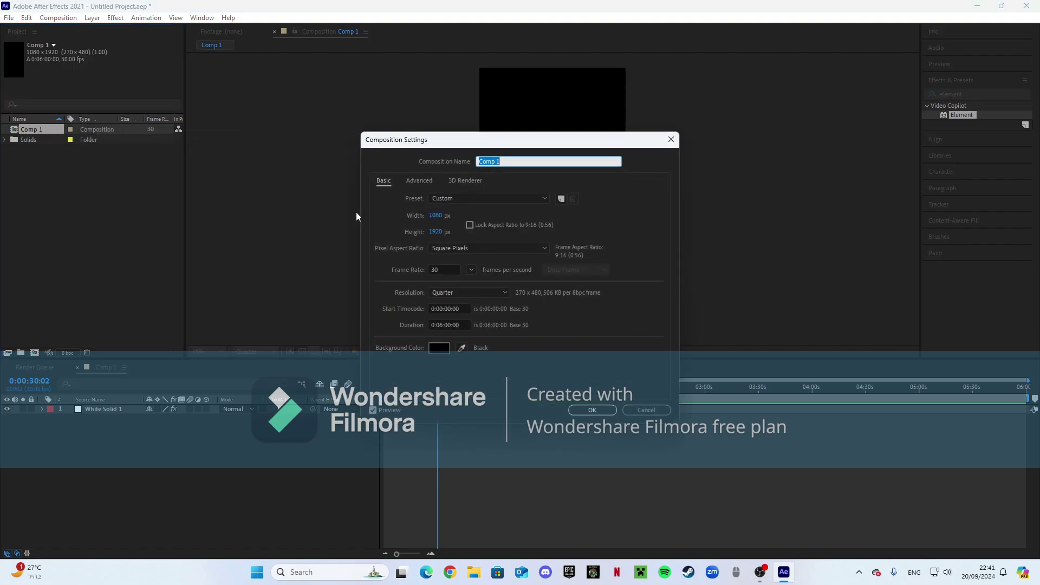
{"action": "left_click", "coordinate": [442, 326]}
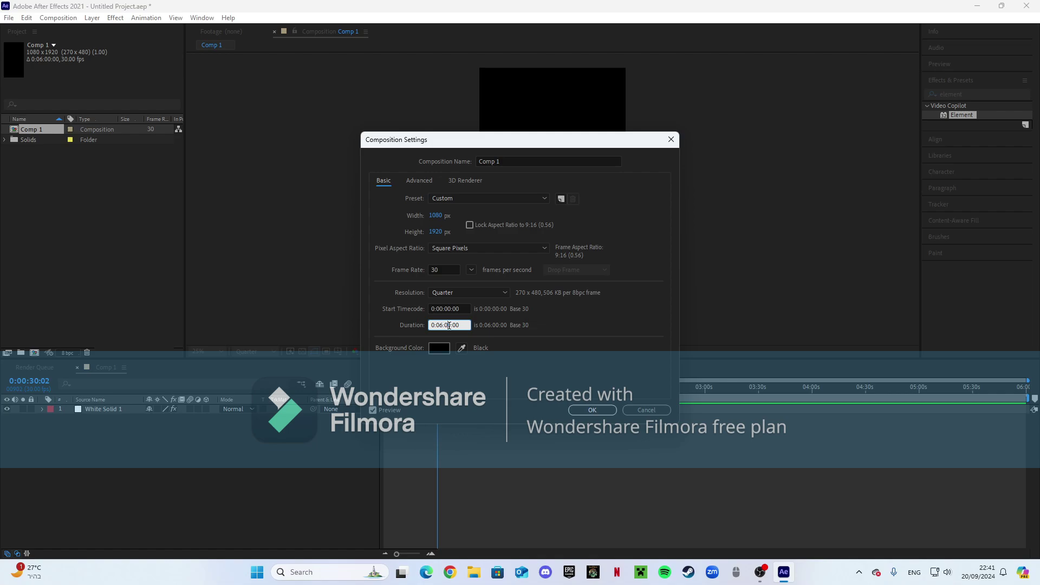
{"action": "left_click", "coordinate": [633, 412]}
Step: Return to the start of Comp 1 and add a new null object layer
{"action": "left_click_drag", "start_coordinate": [430, 393], "coordinate": [385, 405]}
{"action": "right_click", "coordinate": [393, 279]}
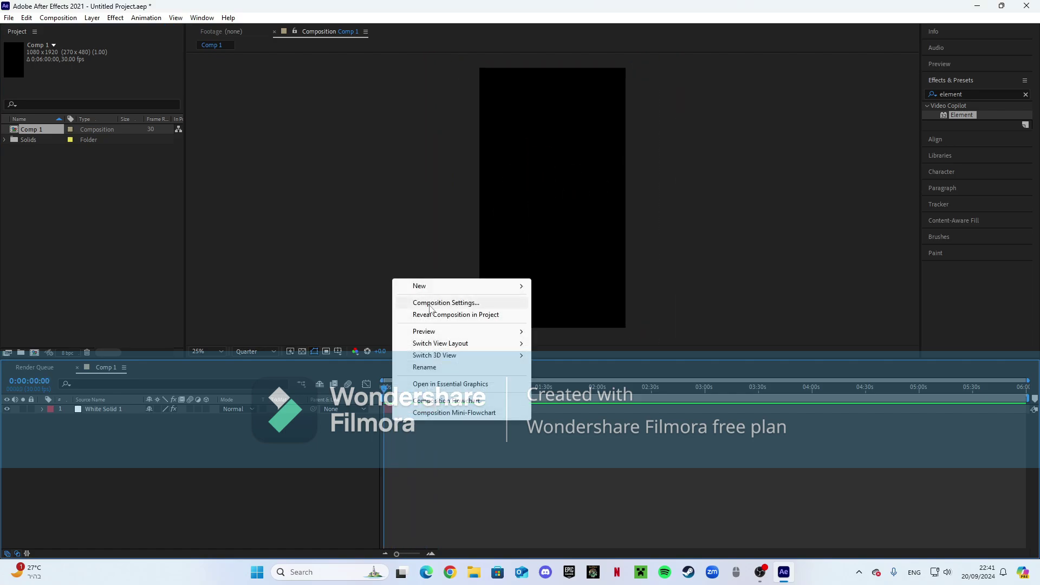
{"action": "mouse_move", "coordinate": [439, 290]}
{"action": "left_click", "coordinate": [400, 495]}
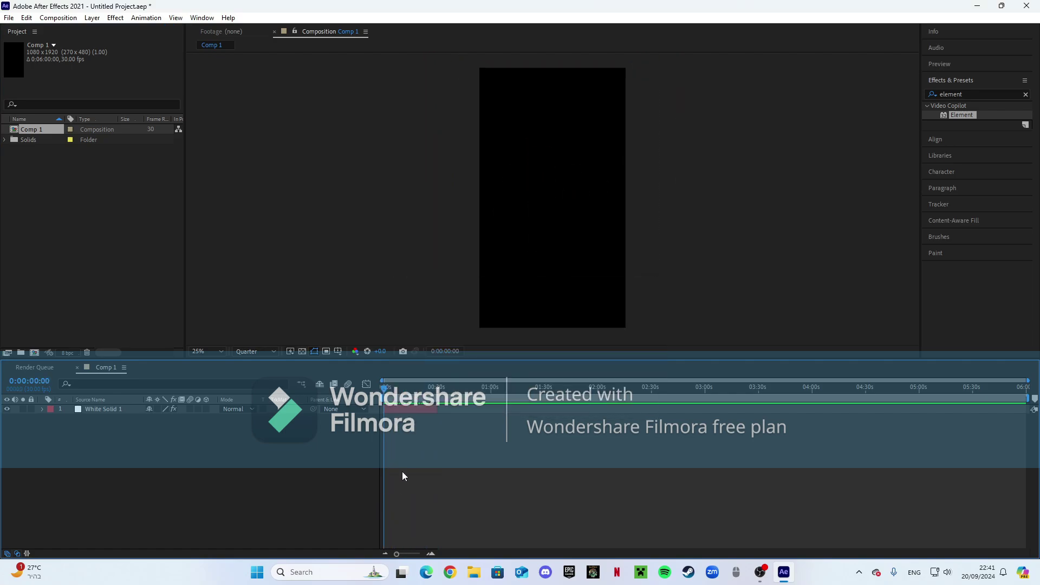
{"action": "right_click", "coordinate": [403, 472]}
{"action": "mouse_move", "coordinate": [424, 340]}
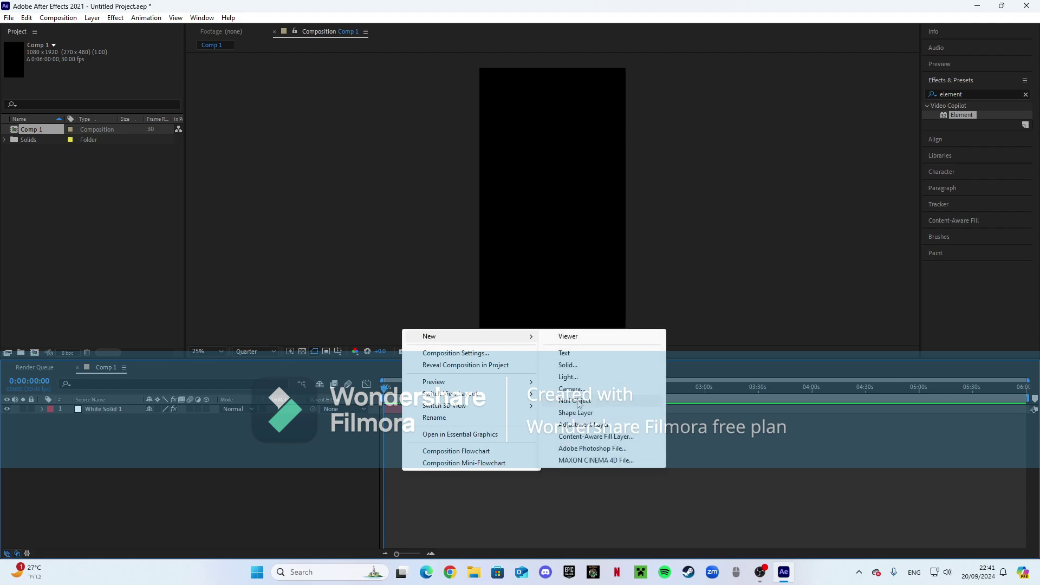
{"action": "left_click", "coordinate": [570, 401]}
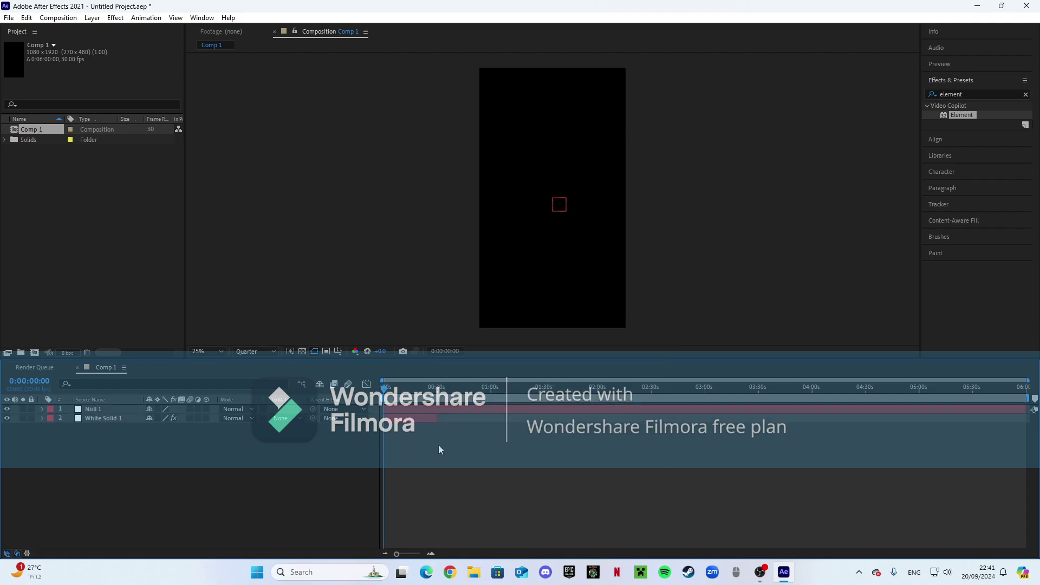
Step: Trim the Null 1 layer so it ends at 0:00:29:13, and deselect it
{"action": "left_click", "coordinate": [437, 400]}
{"action": "left_click", "coordinate": [450, 412]}
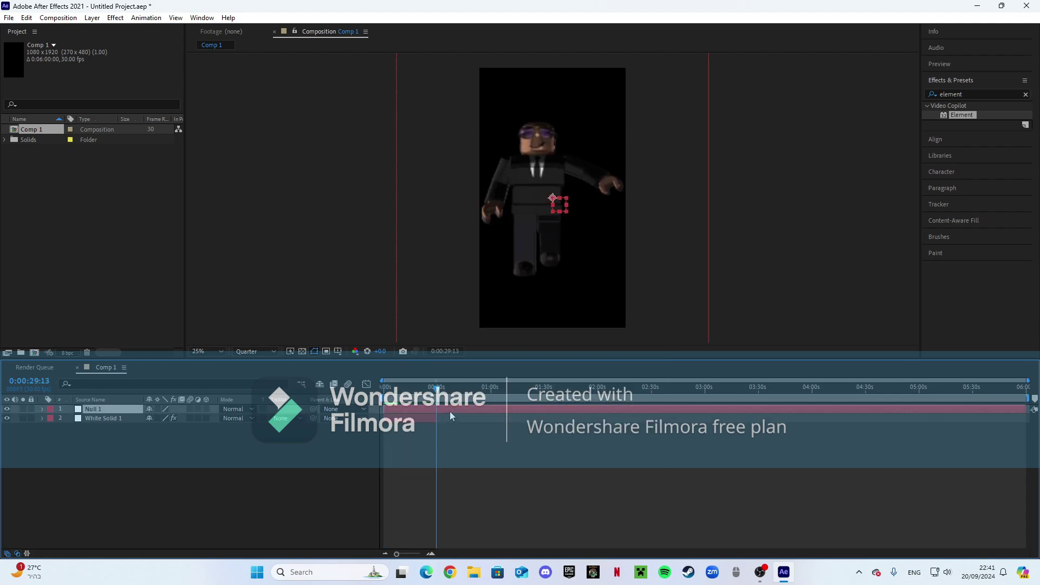
{"action": "key", "text": "ctrl+shift+a"}
{"action": "left_click", "coordinate": [432, 388]}
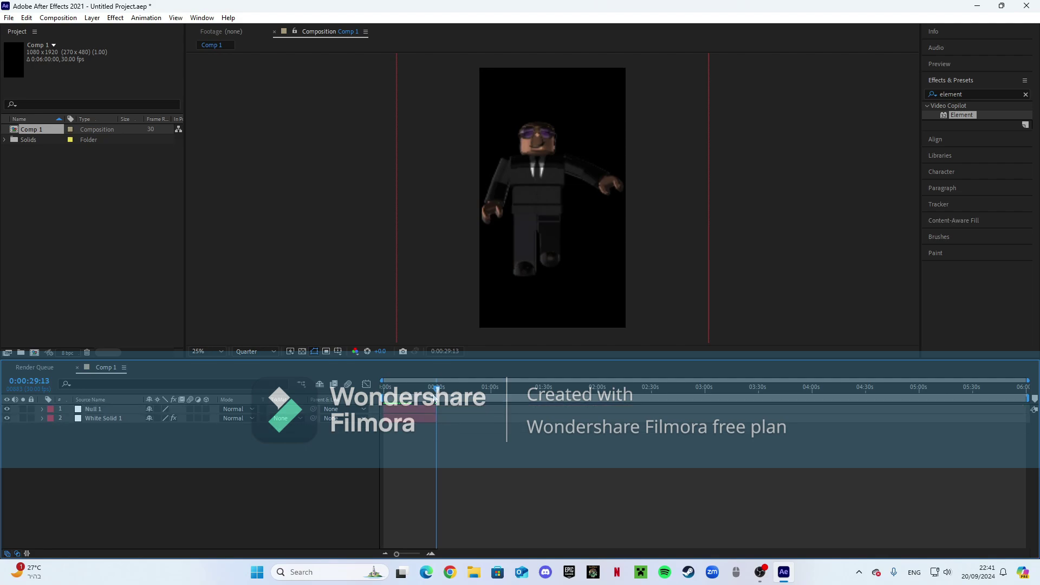
Step: Go back to the start of the composition and turn on motion blur and 3D for the Null 1 layer
{"action": "key", "text": "Home"}
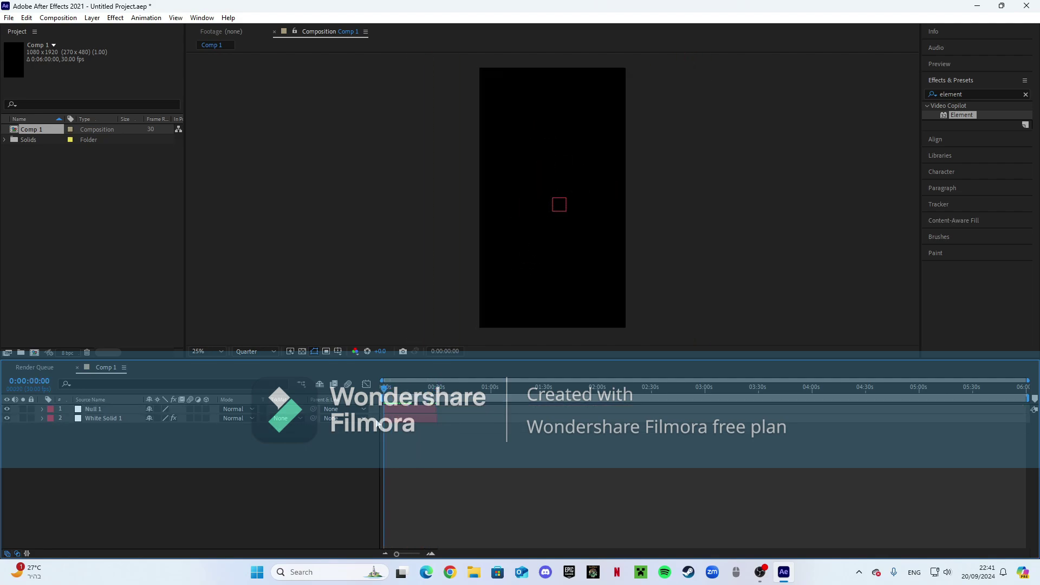
{"action": "left_click", "coordinate": [191, 409]}
{"action": "left_click", "coordinate": [206, 409]}
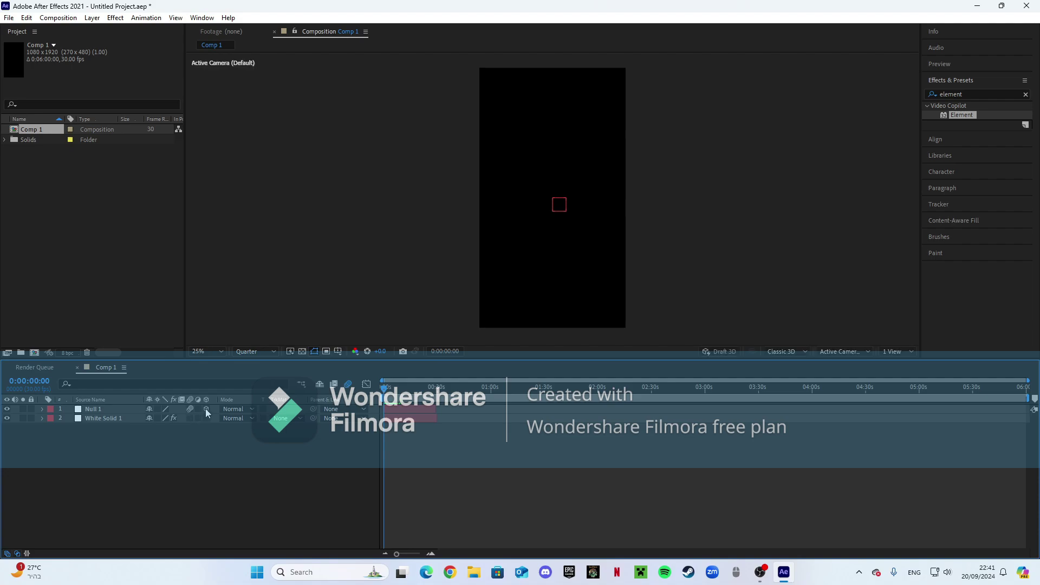
Step: Add a new camera layer with the default settings to Comp 1 and set the current time to 0:00:30:11
{"action": "right_click", "coordinate": [394, 440]}
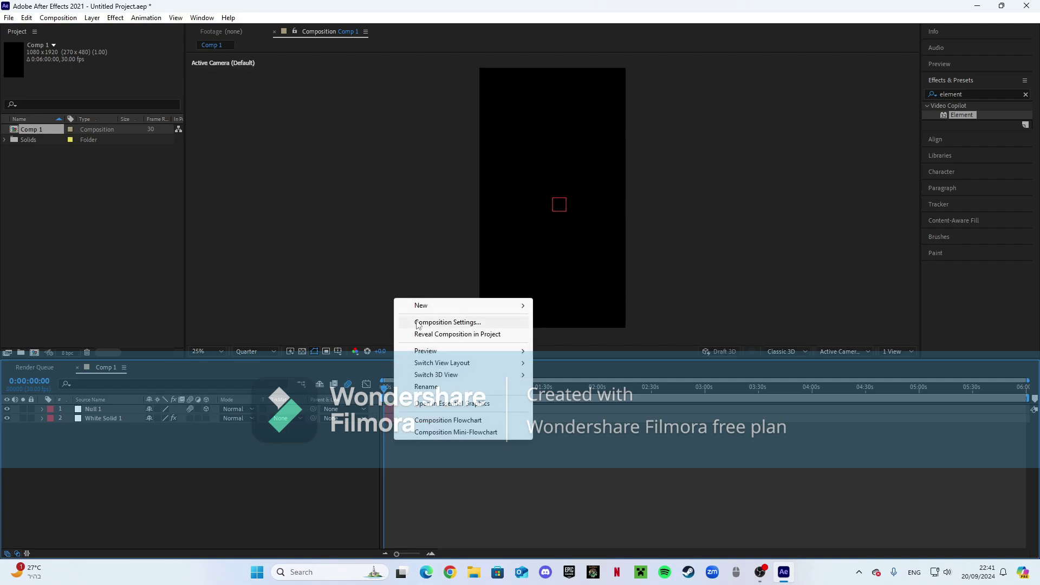
{"action": "mouse_move", "coordinate": [426, 305]}
{"action": "left_click", "coordinate": [579, 360]}
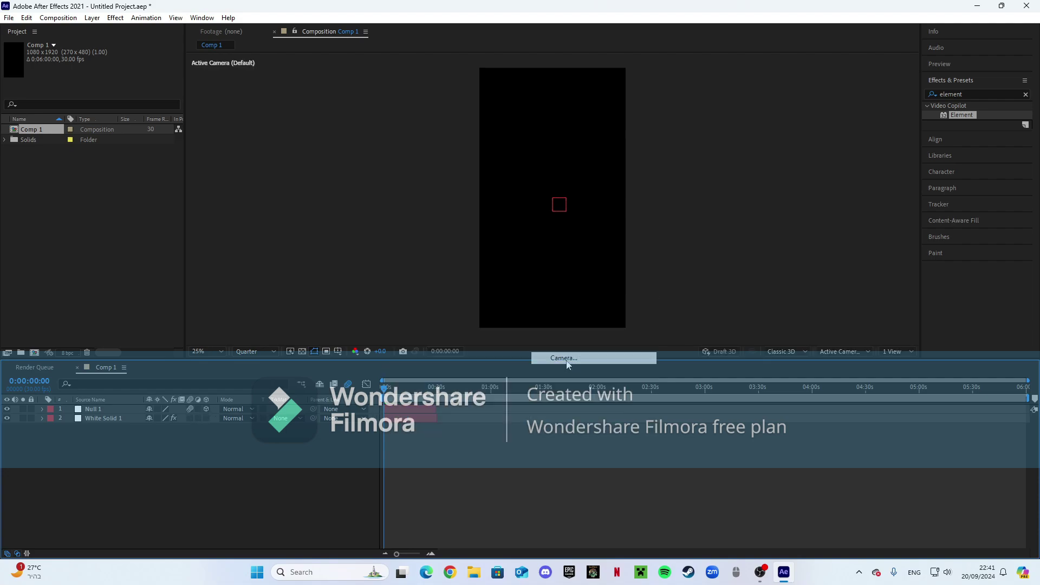
{"action": "left_click", "coordinate": [632, 402]}
{"action": "left_click", "coordinate": [438, 401]}
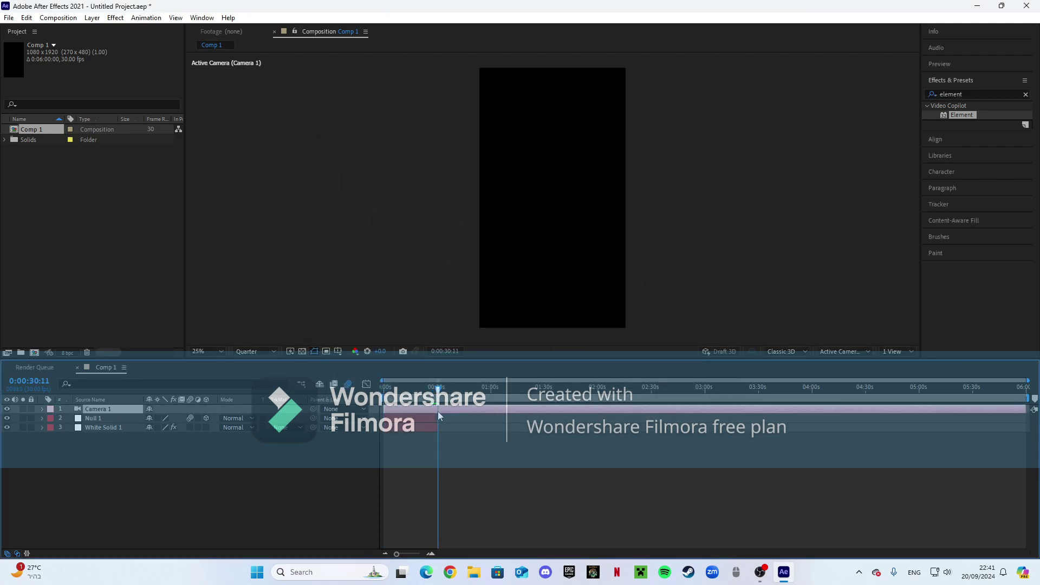
Step: Trim the Camera 1 layer so it ends at 0:00:29:22, and deselect it
{"action": "left_click_drag", "start_coordinate": [439, 416], "coordinate": [436, 413]}
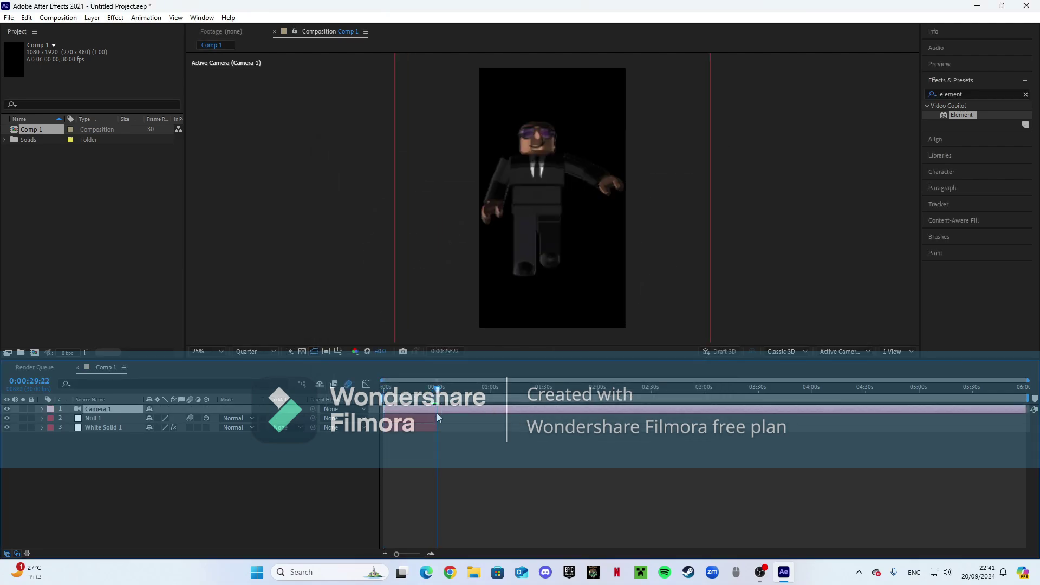
{"action": "left_click", "coordinate": [446, 421]}
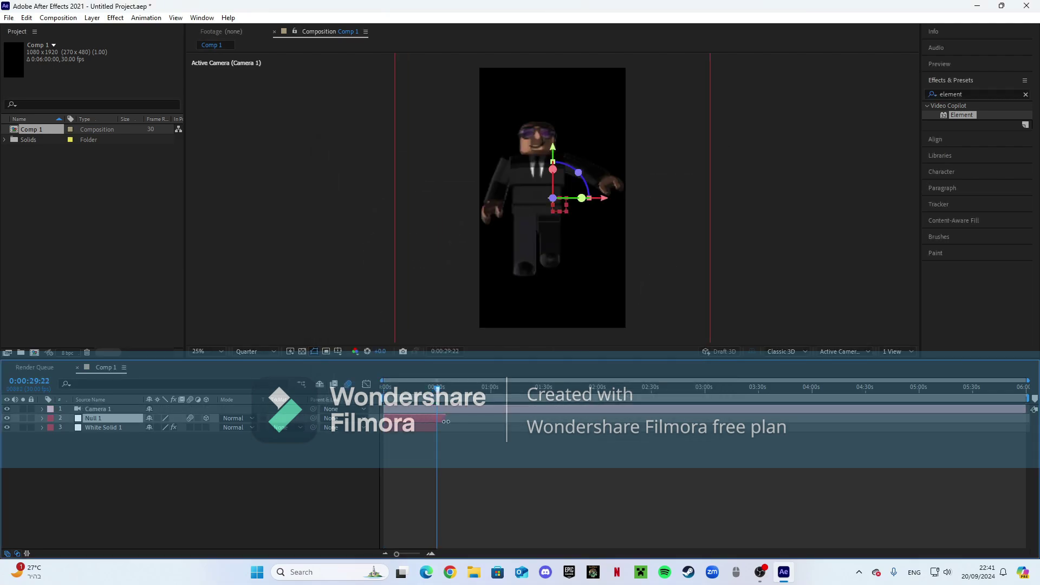
{"action": "key", "text": "F2"}
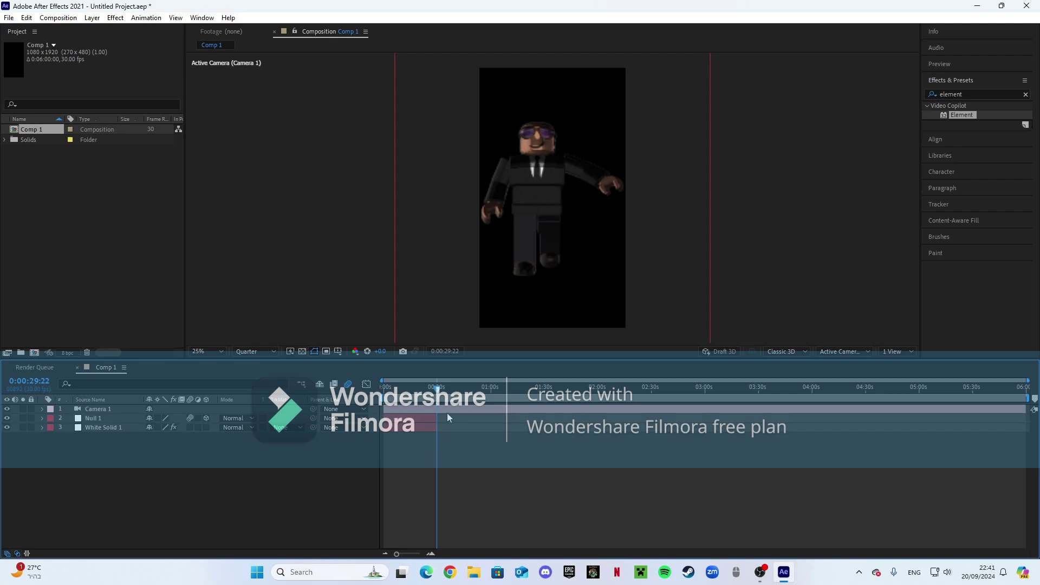
{"action": "left_click", "coordinate": [448, 412]}
{"action": "key", "text": "F2"}
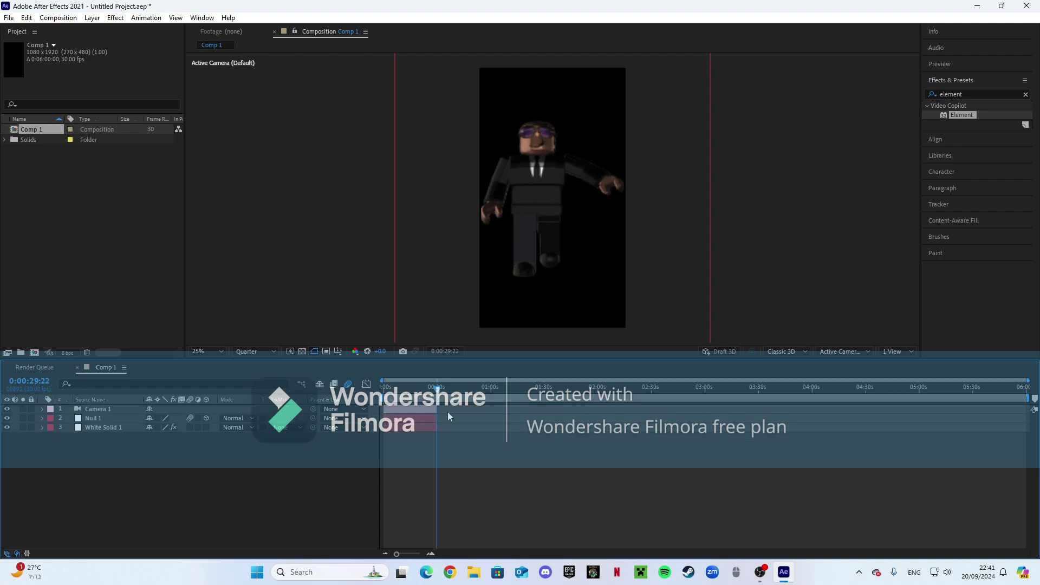
Step: Parent the White Solid 1 and Camera 1 layers to the Null 1 layer
{"action": "left_click", "coordinate": [413, 429]}
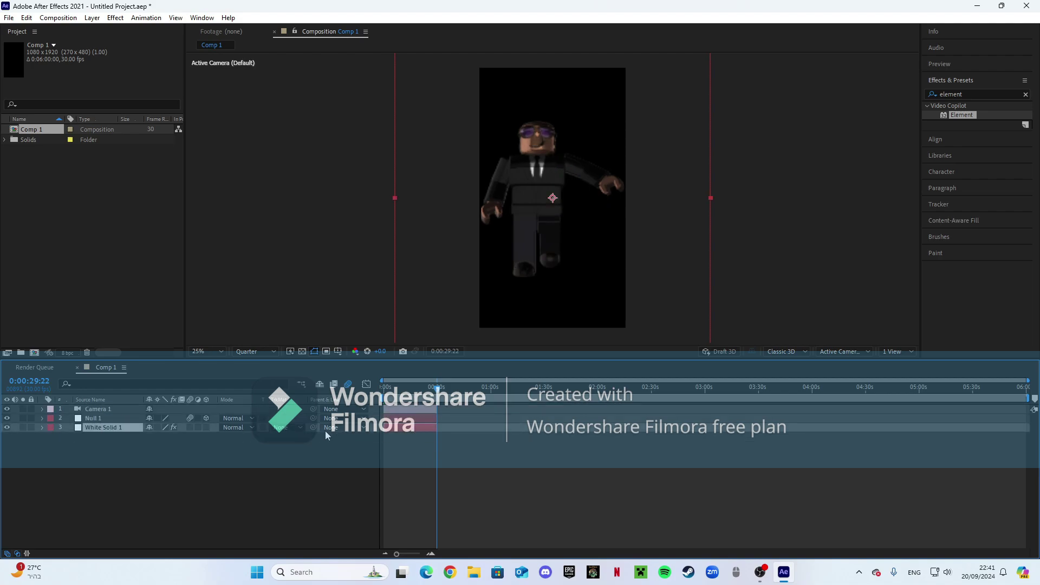
{"action": "left_click", "coordinate": [42, 427]}
{"action": "left_click", "coordinate": [42, 428]}
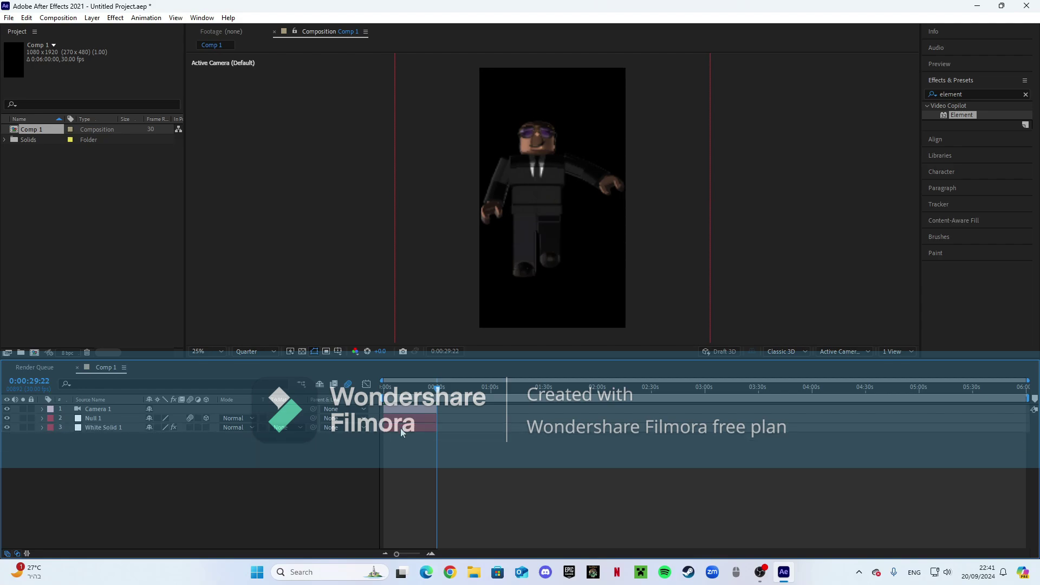
{"action": "left_click", "coordinate": [402, 429]}
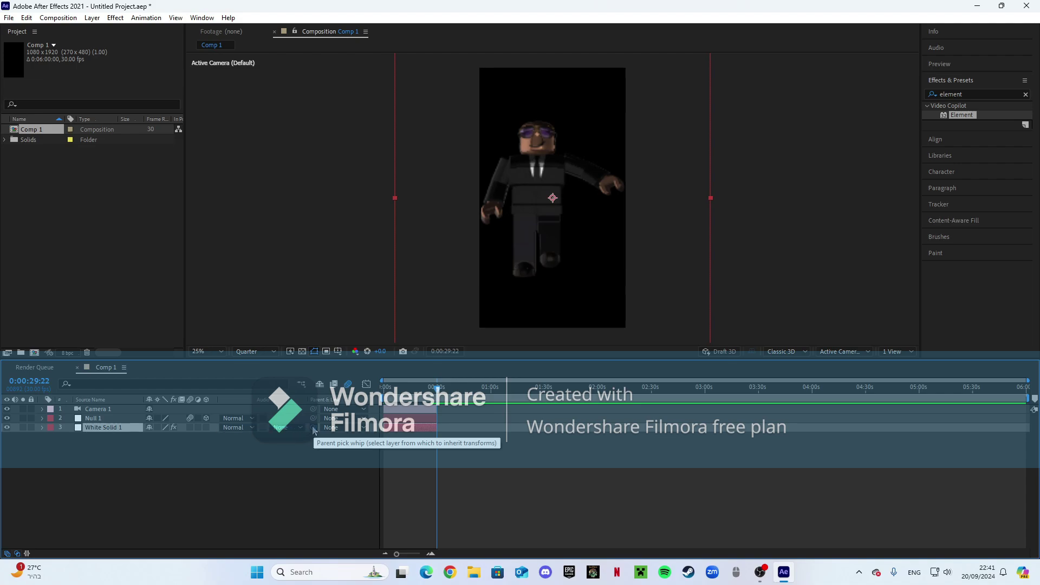
{"action": "left_click_drag", "start_coordinate": [313, 429], "coordinate": [108, 422]}
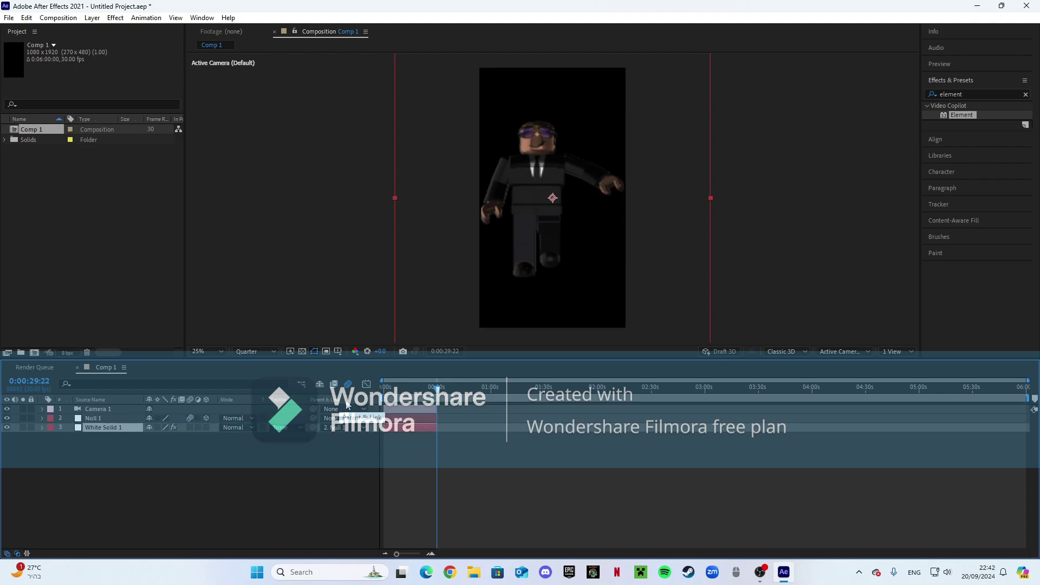
{"action": "left_click", "coordinate": [389, 410]}
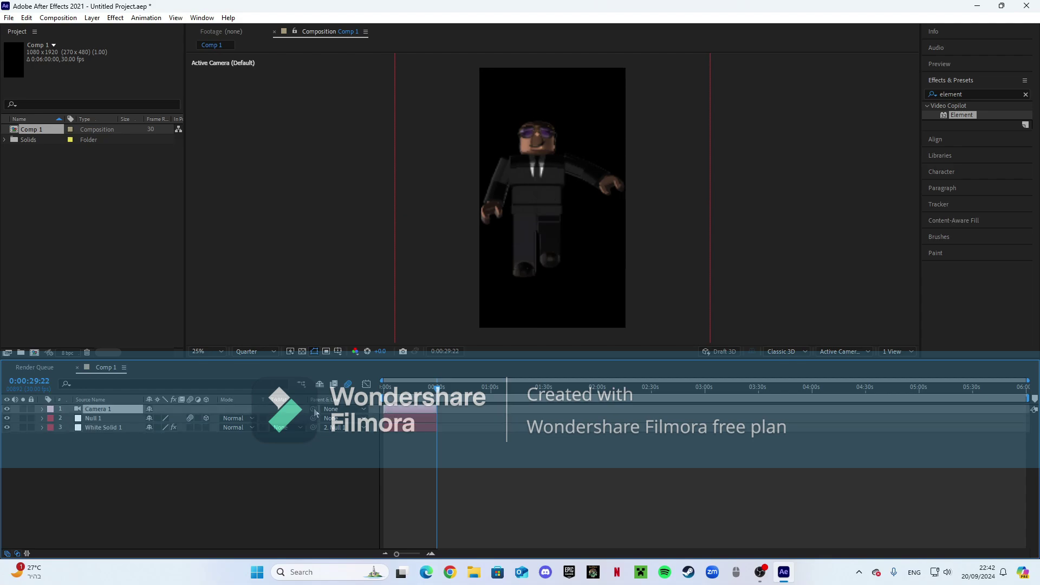
{"action": "left_click_drag", "start_coordinate": [315, 411], "coordinate": [135, 418]}
Step: Reveal the rotation properties of Null 1 and set a starting Y Rotation keyframe at 0:00:00:00
{"action": "left_click_drag", "start_coordinate": [402, 395], "coordinate": [384, 404]}
{"action": "left_click", "coordinate": [395, 420]}
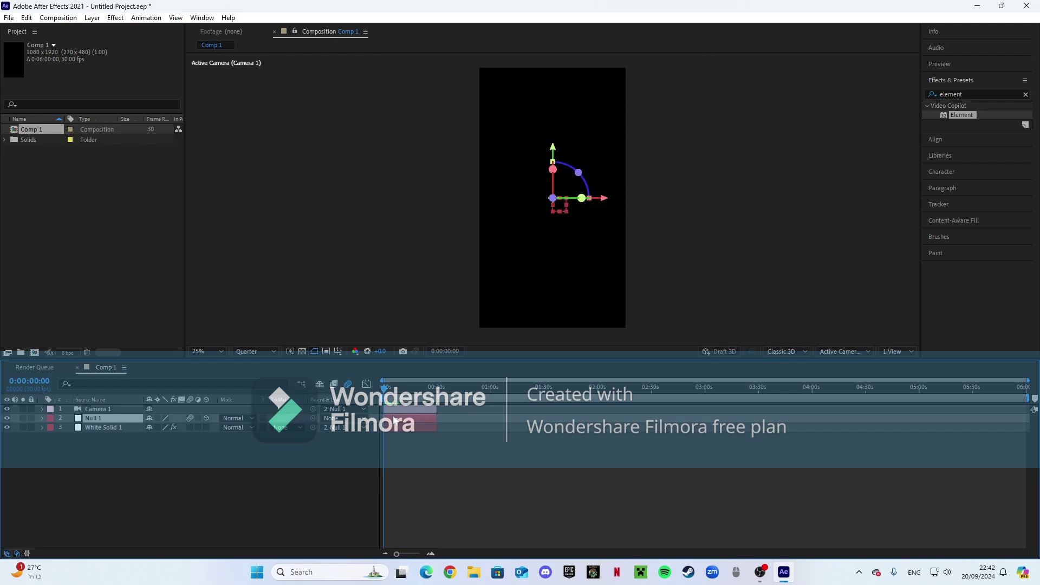
{"action": "key", "text": "r"}
{"action": "left_click", "coordinate": [407, 447]}
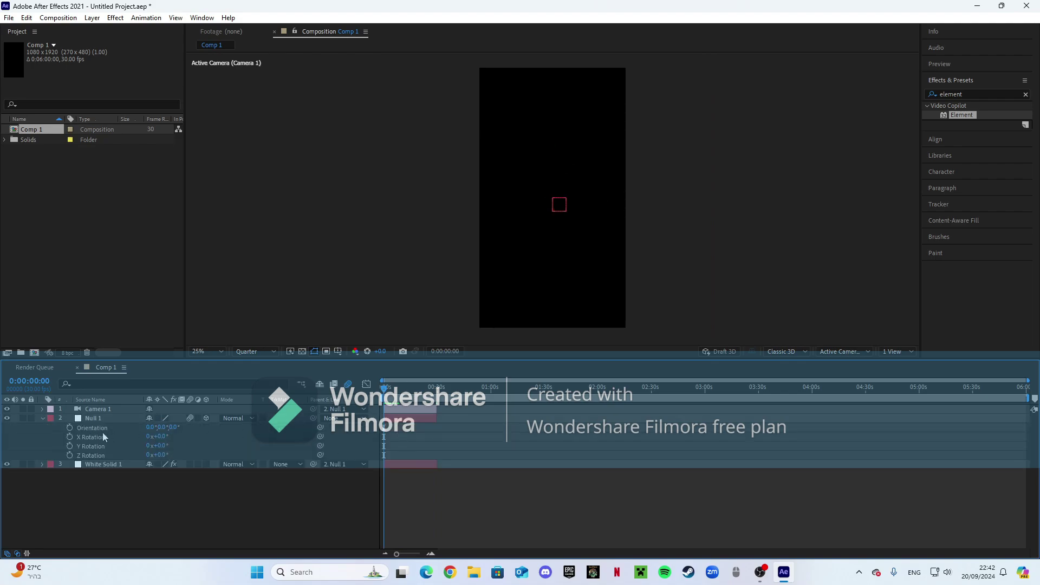
{"action": "left_click", "coordinate": [70, 446]}
Step: Set the Y Rotation of Null 1 to 2 full revolutions at 0:00:29:13
{"action": "left_click", "coordinate": [430, 432]}
{"action": "left_click", "coordinate": [437, 402]}
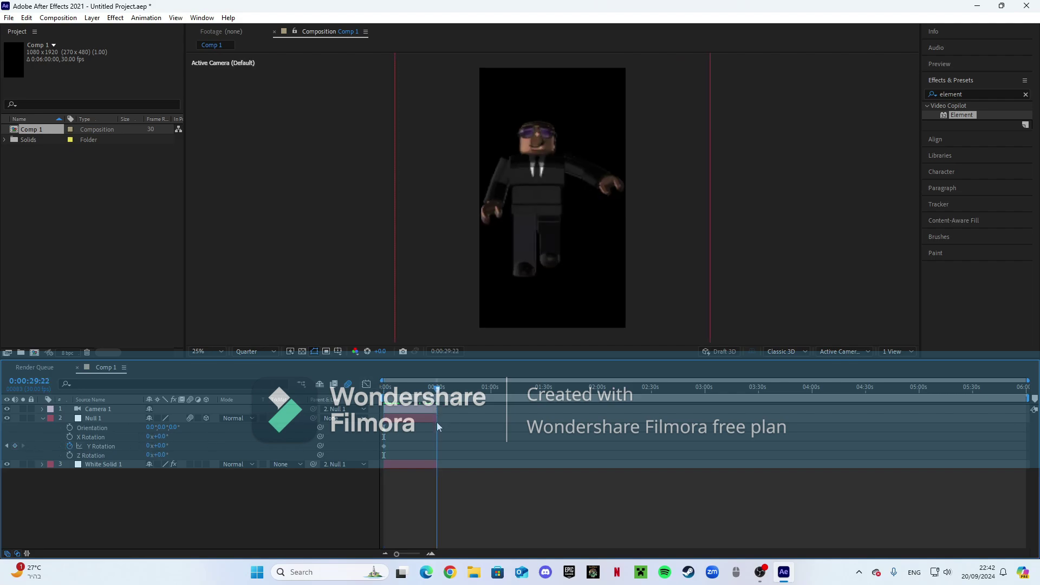
{"action": "left_click_drag", "start_coordinate": [437, 422], "coordinate": [438, 426]}
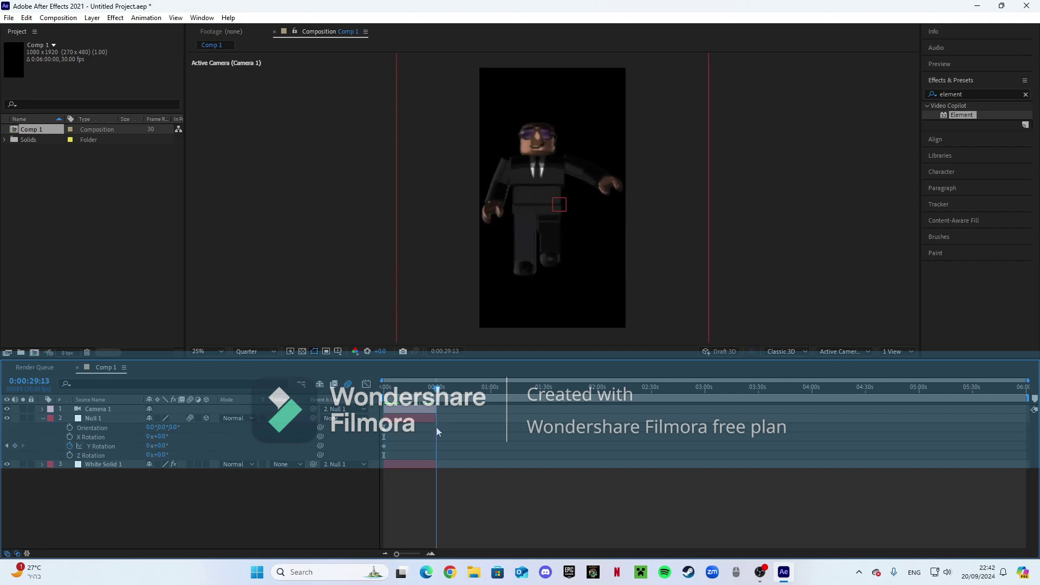
{"action": "left_click", "coordinate": [151, 445]}
{"action": "type", "text": "2"}
{"action": "key", "text": "Return"}
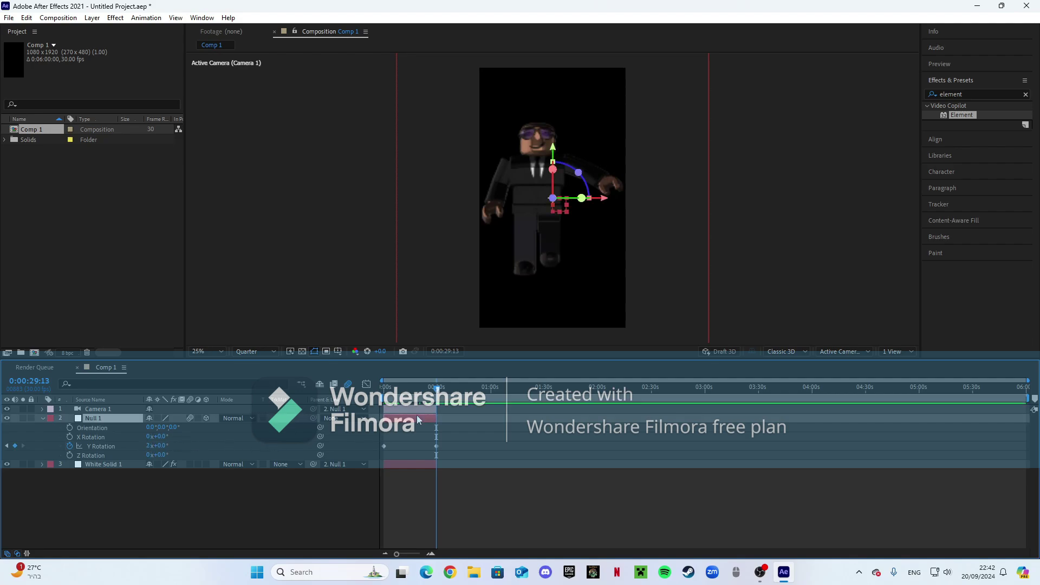
Step: Collapse the rotation properties of Null 1 and preview the animation from the start of the composition
{"action": "key", "text": "r"}
{"action": "key", "text": "Home"}
{"action": "key", "text": "space"}
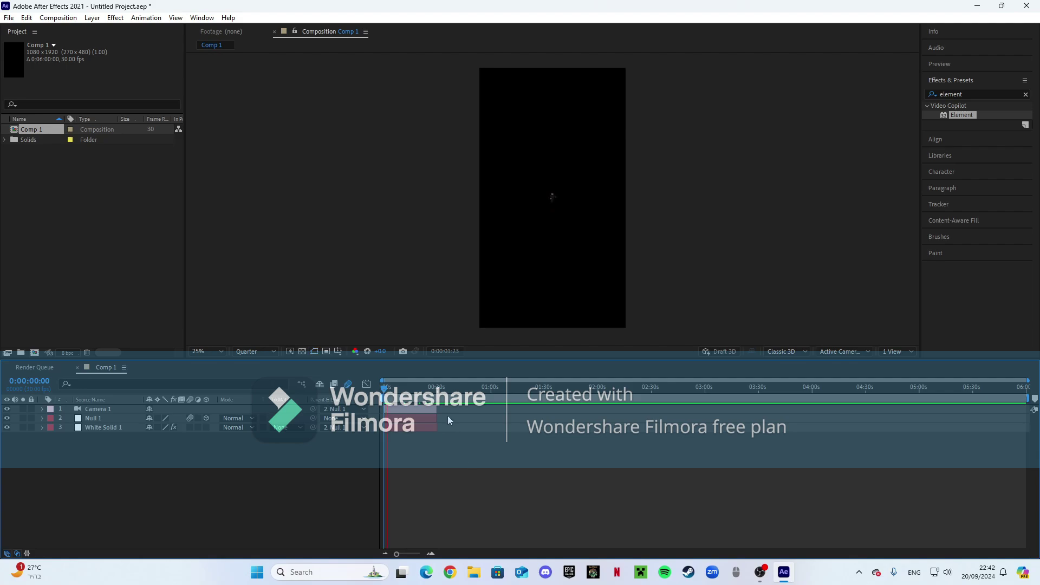
{"action": "key", "text": "space"}
Step: Reveal the Scale keyframes of White Solid 1 and move the final one to 0:00:14:26
{"action": "left_click", "coordinate": [412, 427]}
{"action": "key", "text": "u"}
{"action": "left_click", "coordinate": [413, 420]}
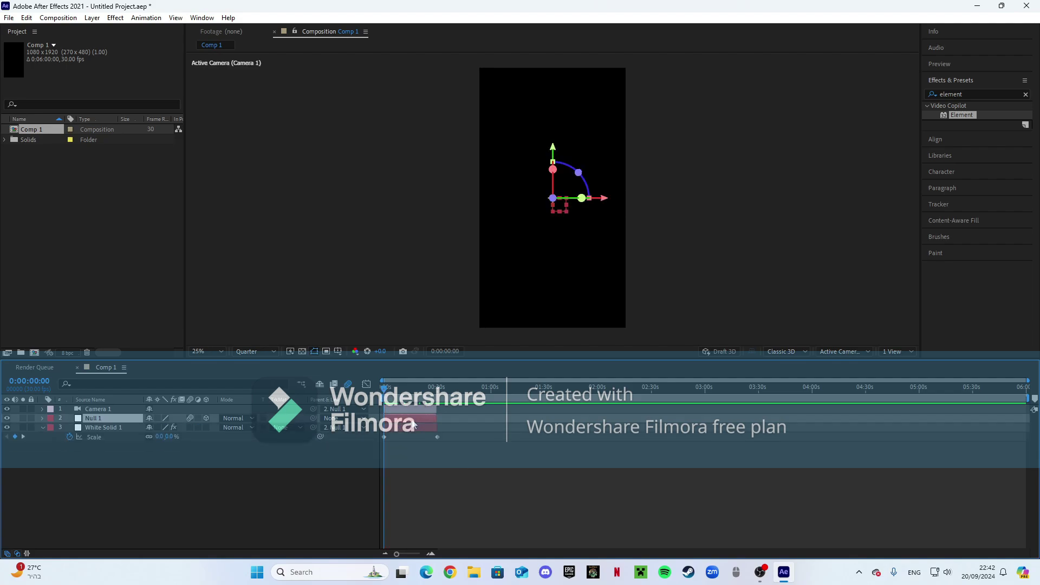
{"action": "left_click", "coordinate": [410, 428]}
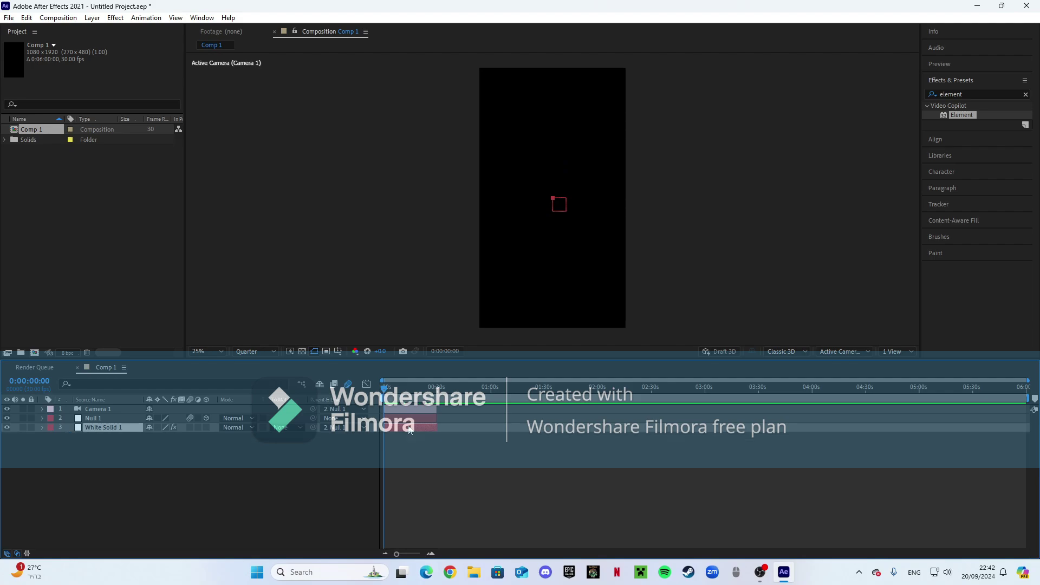
{"action": "left_click", "coordinate": [411, 401]}
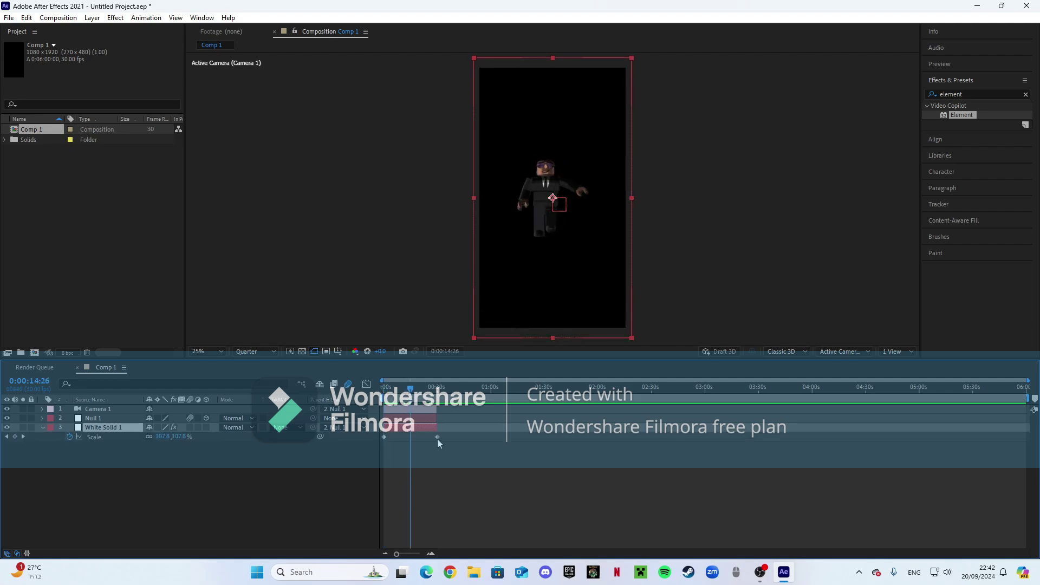
{"action": "left_click_drag", "start_coordinate": [438, 437], "coordinate": [413, 450]}
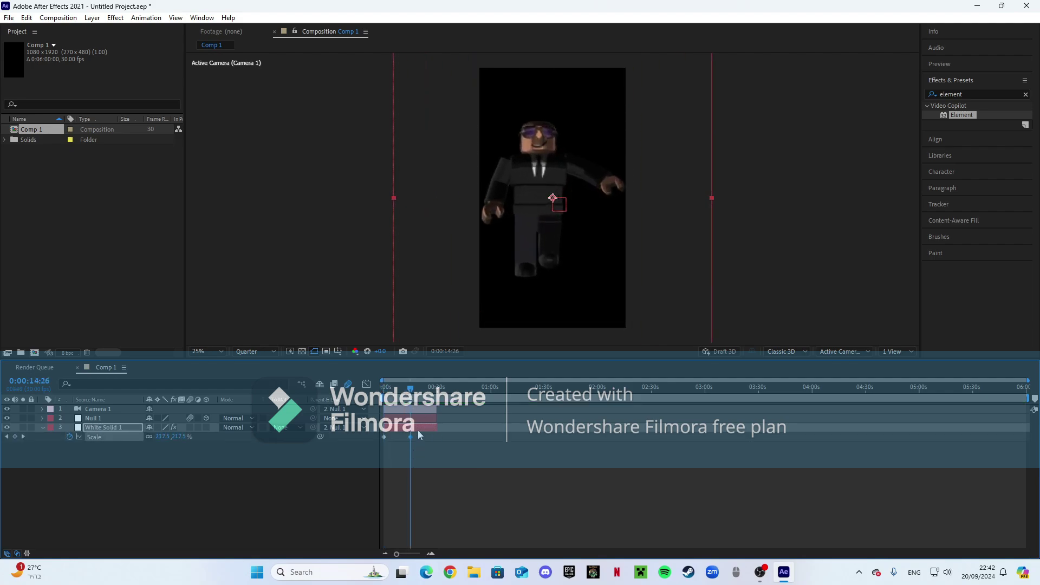
Step: Move the final Y Rotation keyframe of Null 1 to about 0:00:14:26, and collapse its properties
{"action": "left_click", "coordinate": [426, 419]}
{"action": "key", "text": "r"}
{"action": "left_click", "coordinate": [435, 448]}
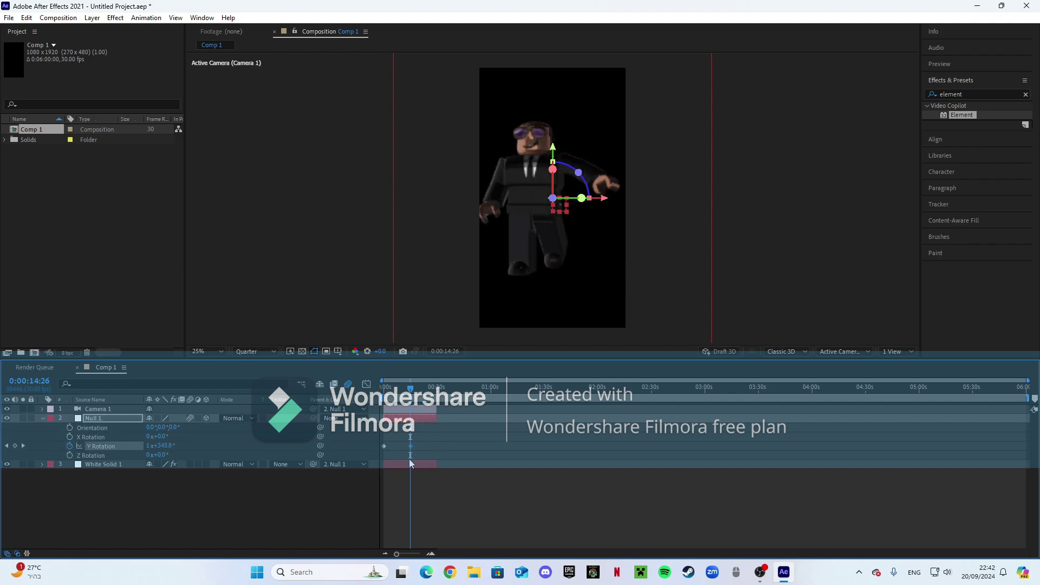
{"action": "key", "text": "r"}
Step: Trim all three layers so they end at 0:00:14:26, and return to the start of the composition
{"action": "key", "text": "ctrl+a"}
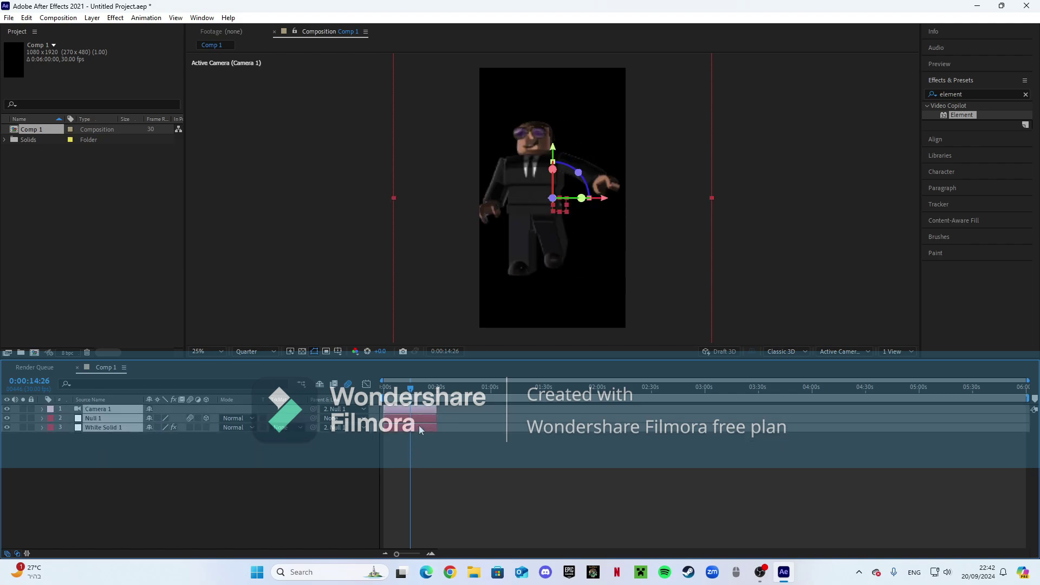
{"action": "key", "text": "alt+]"}
{"action": "left_click_drag", "start_coordinate": [411, 389], "coordinate": [384, 389]}
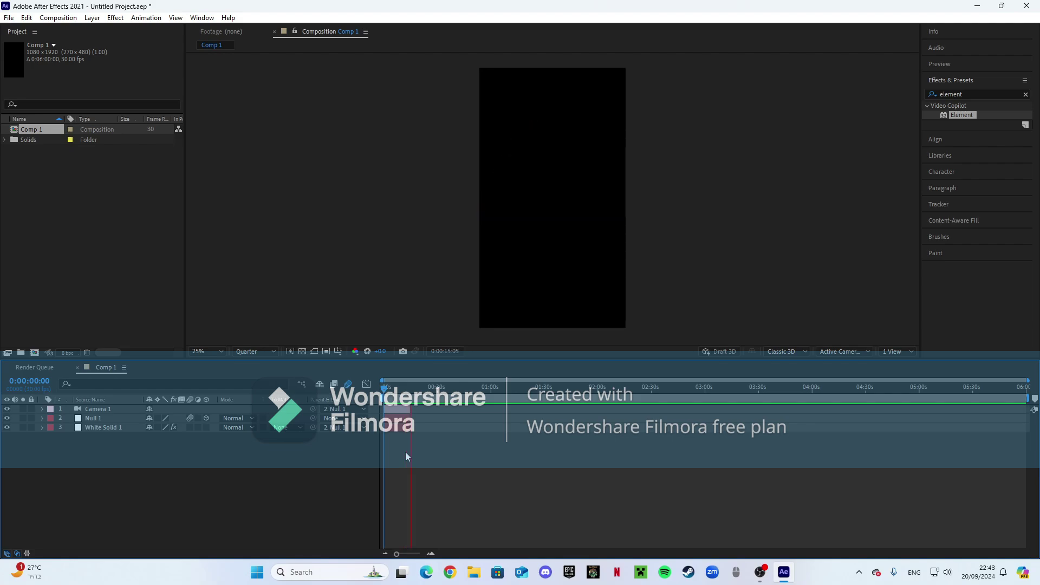
{"action": "left_click_drag", "start_coordinate": [384, 388], "coordinate": [398, 457]}
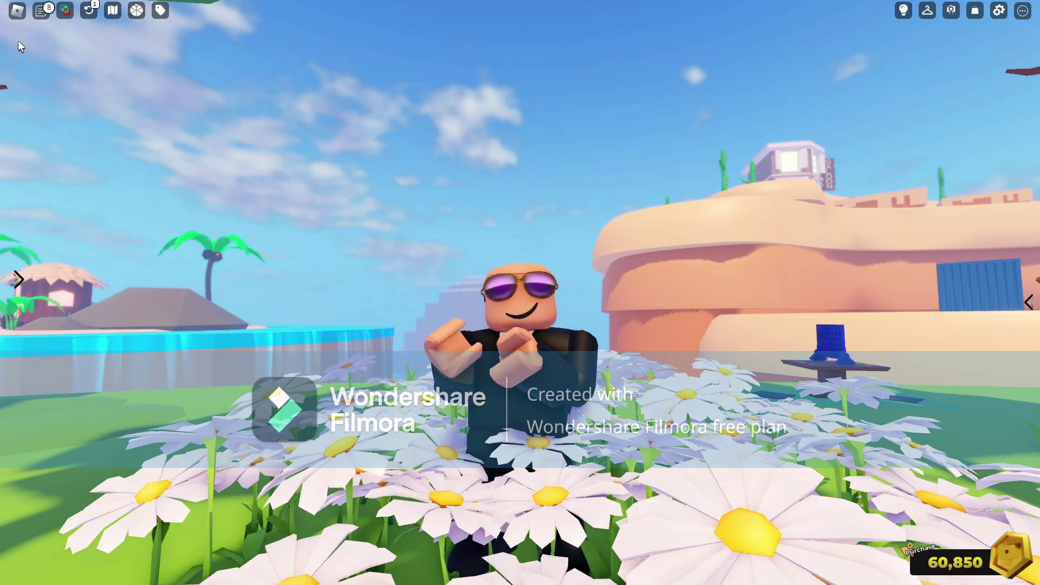